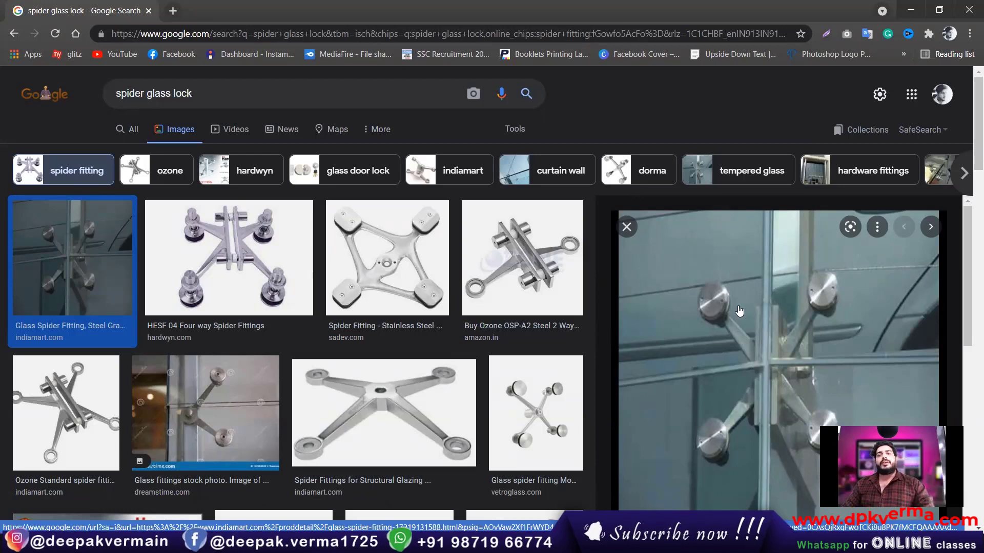
Preview the HESF 04, structural glazing and Vetroglass spider fitting reference images in Chrome.
{"action": "scroll", "coordinate": [767, 340], "scroll_direction": "down", "scroll_amount": 1}
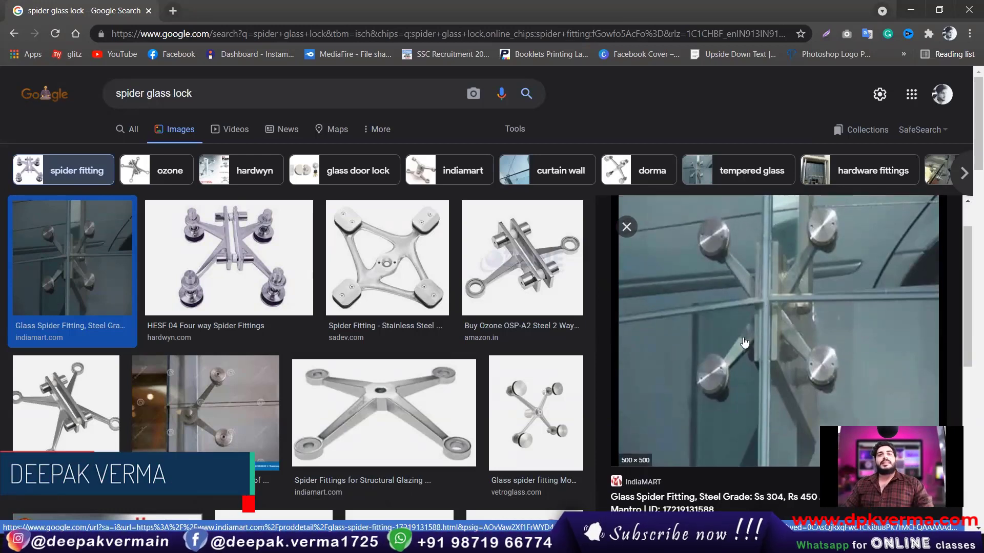
{"action": "left_click", "coordinate": [237, 250]}
{"action": "left_click", "coordinate": [105, 174]}
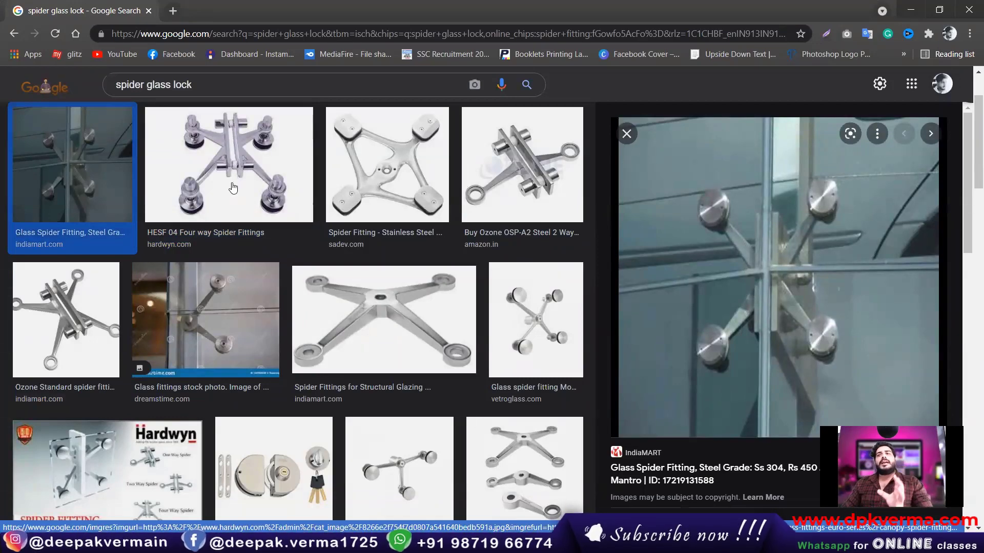
{"action": "left_click", "coordinate": [204, 186]}
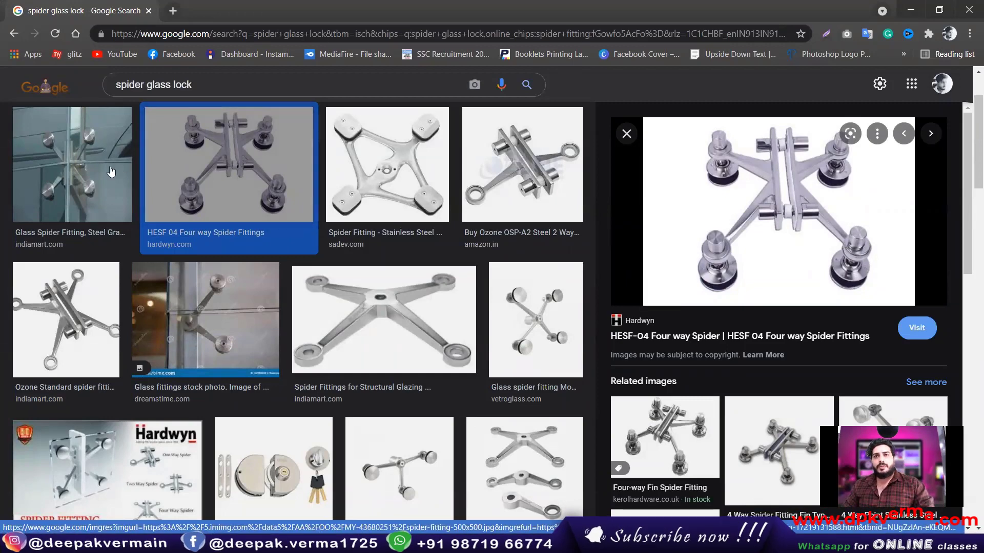
{"action": "key", "text": "Left"}
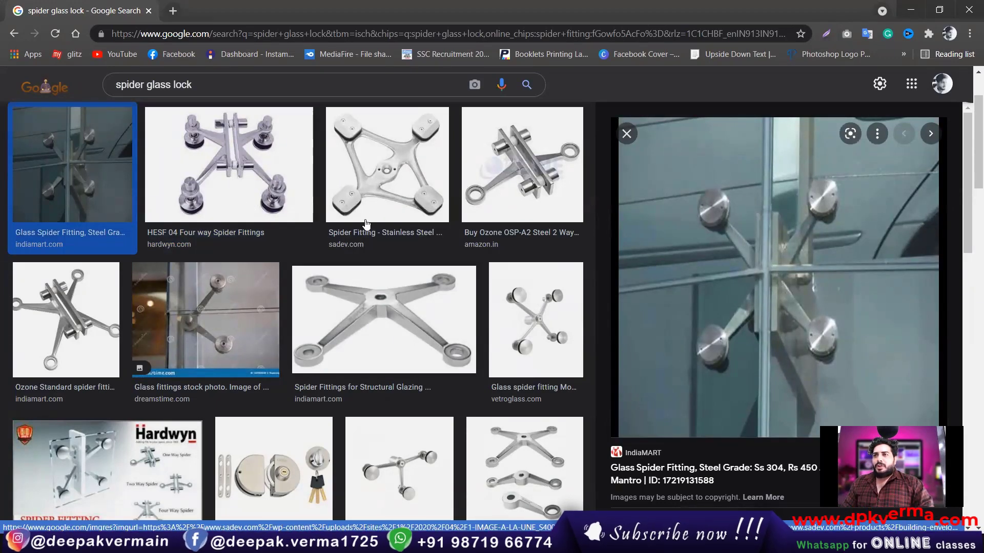
{"action": "left_click", "coordinate": [367, 284]}
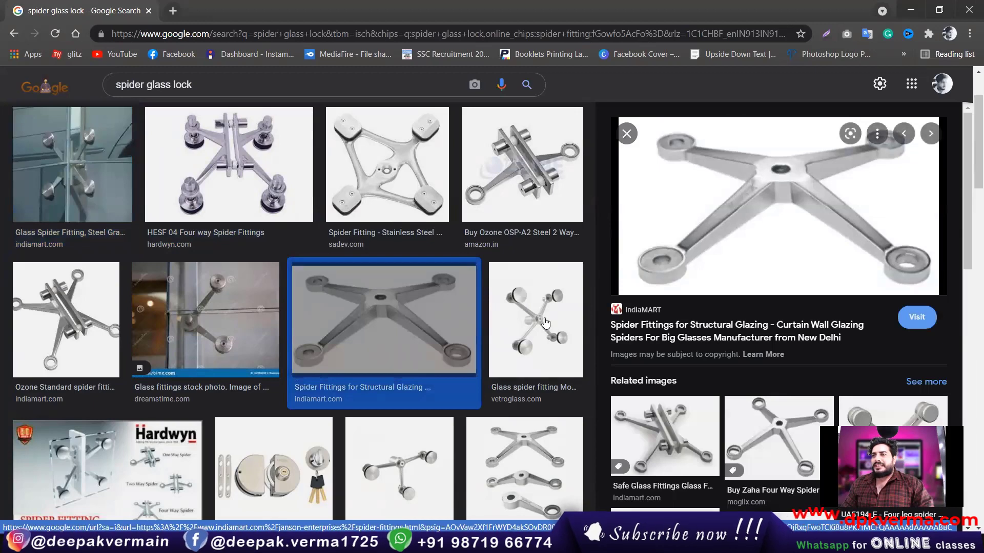
{"action": "left_click", "coordinate": [515, 363]}
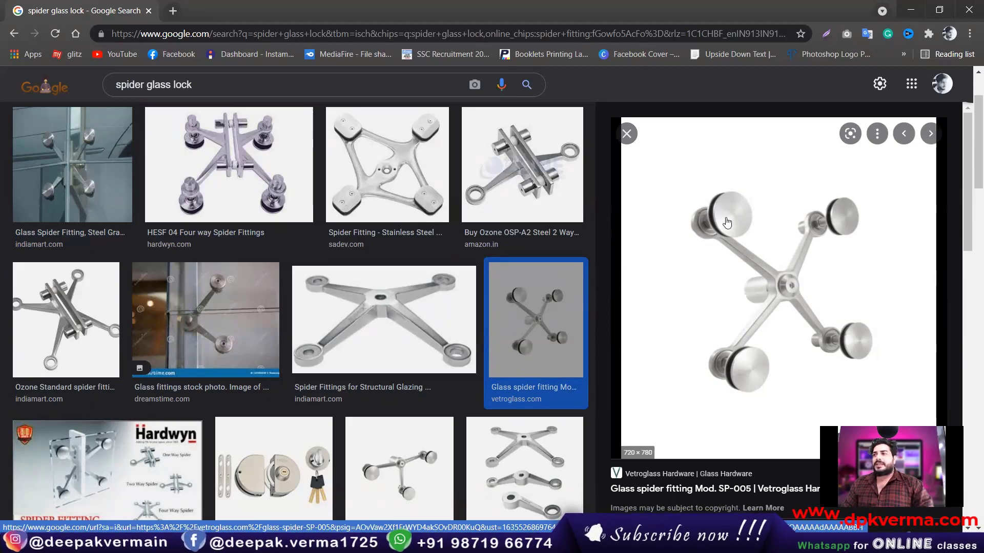
Preview the dreamstime, Nexus and stainless steel glazing photos, then minimize Chrome to reach Revit.
{"action": "scroll", "coordinate": [547, 300], "scroll_direction": "down", "scroll_amount": 3}
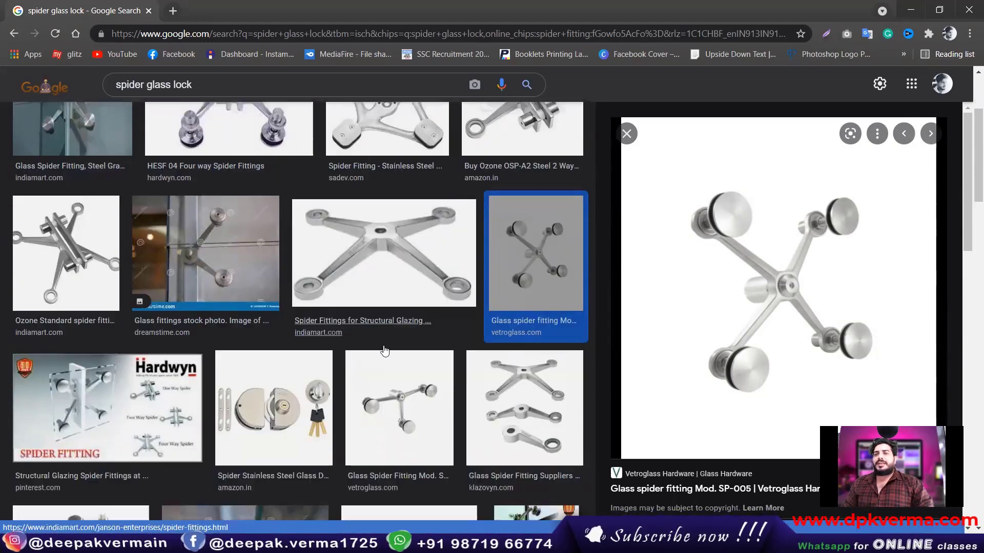
{"action": "scroll", "coordinate": [149, 339], "scroll_direction": "down", "scroll_amount": 4}
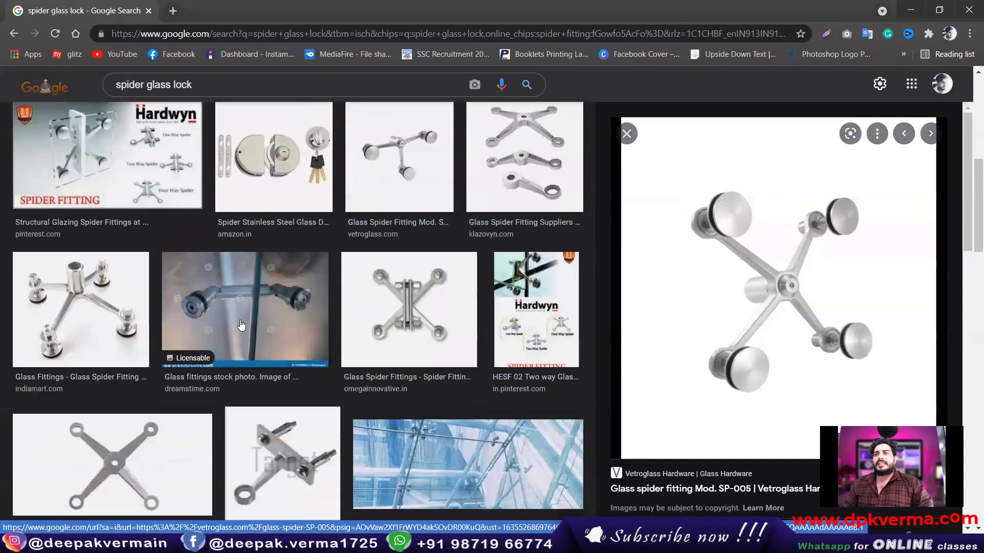
{"action": "left_click", "coordinate": [245, 307]}
{"action": "scroll", "coordinate": [773, 330], "scroll_direction": "down", "scroll_amount": 5}
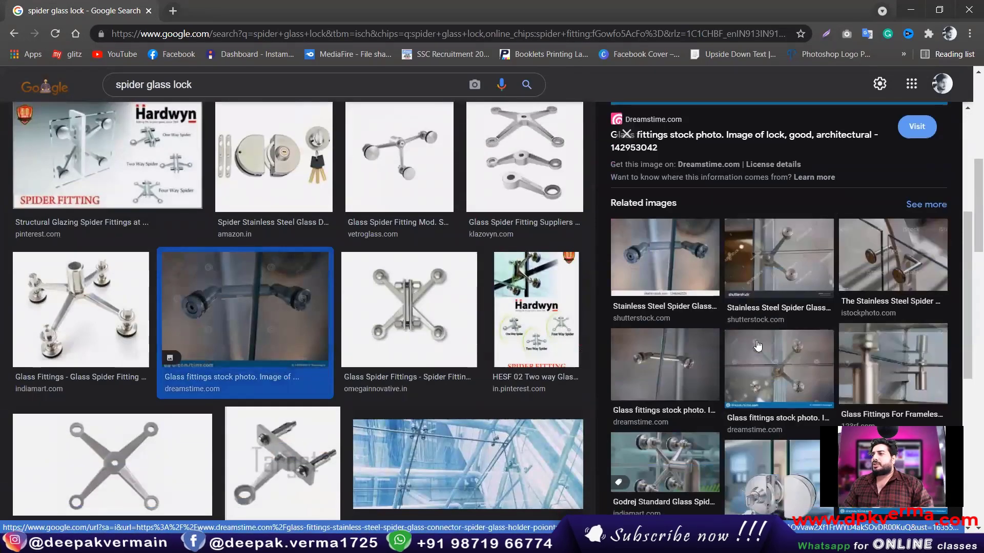
{"action": "scroll", "coordinate": [757, 346], "scroll_direction": "down", "scroll_amount": 4}
{"action": "scroll", "coordinate": [757, 346], "scroll_direction": "down", "scroll_amount": 2}
{"action": "scroll", "coordinate": [460, 347], "scroll_direction": "down", "scroll_amount": 5}
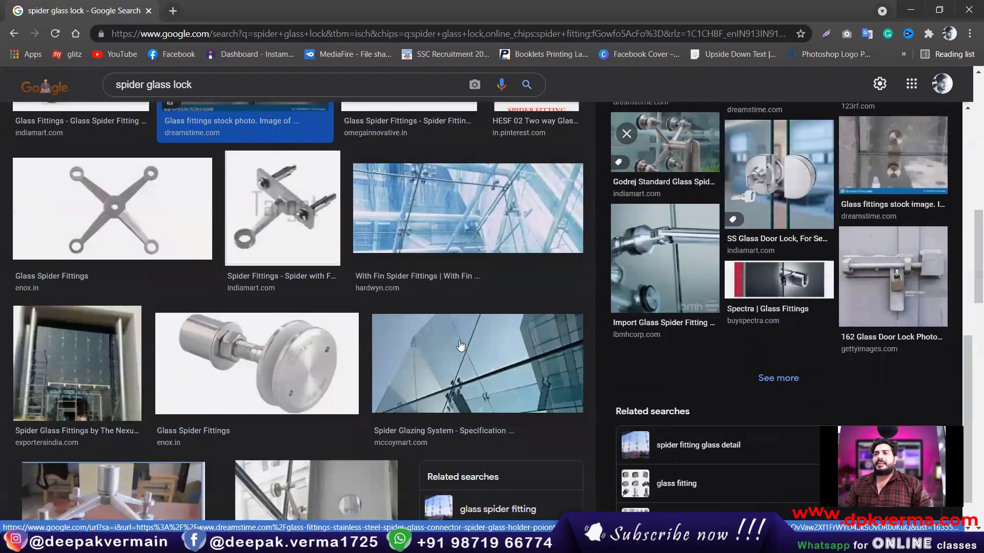
{"action": "scroll", "coordinate": [323, 265], "scroll_direction": "down", "scroll_amount": 3}
{"action": "left_click", "coordinate": [136, 189]}
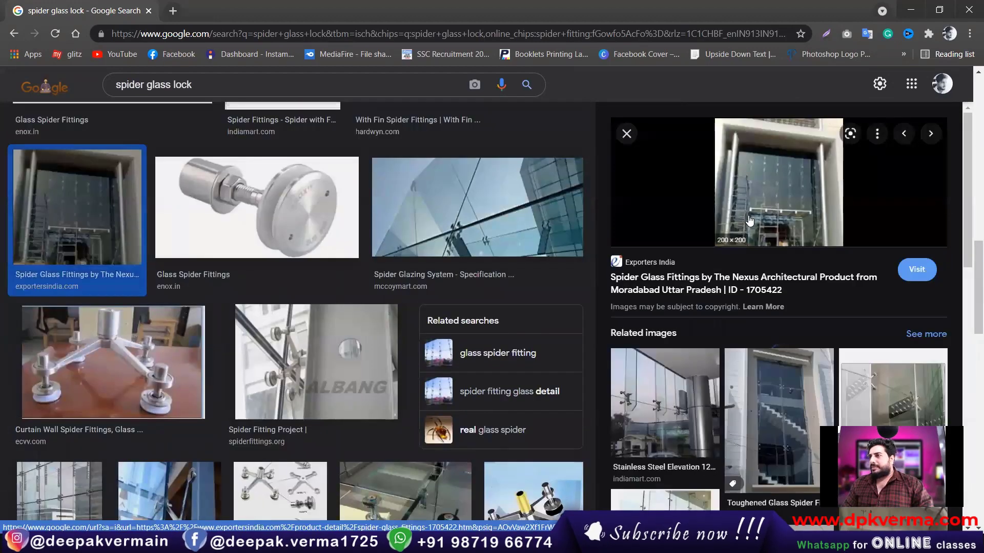
{"action": "left_click", "coordinate": [675, 405]}
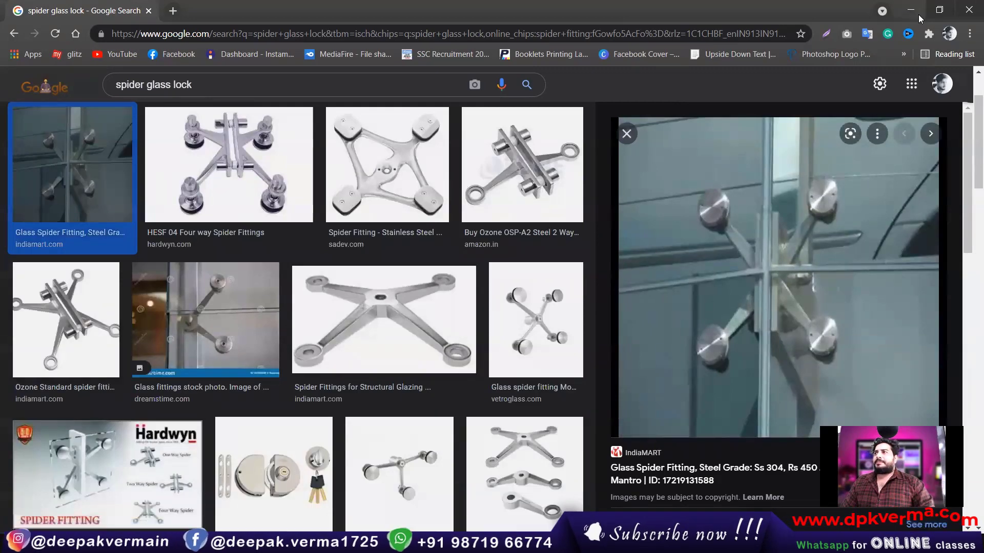
{"action": "left_click", "coordinate": [912, 10]}
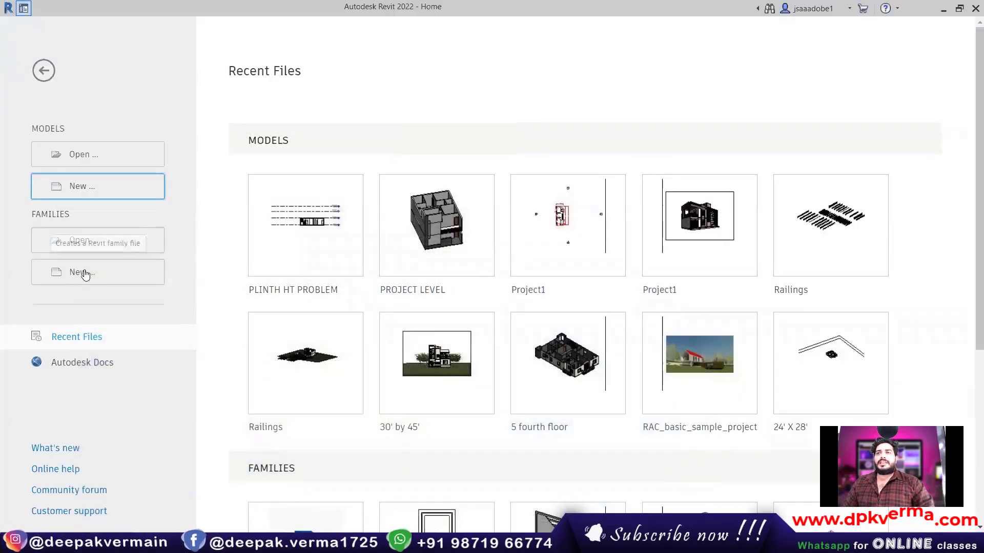
Create a new family from the Metric Generic Model face based.rft template.
{"action": "left_click", "coordinate": [85, 274]}
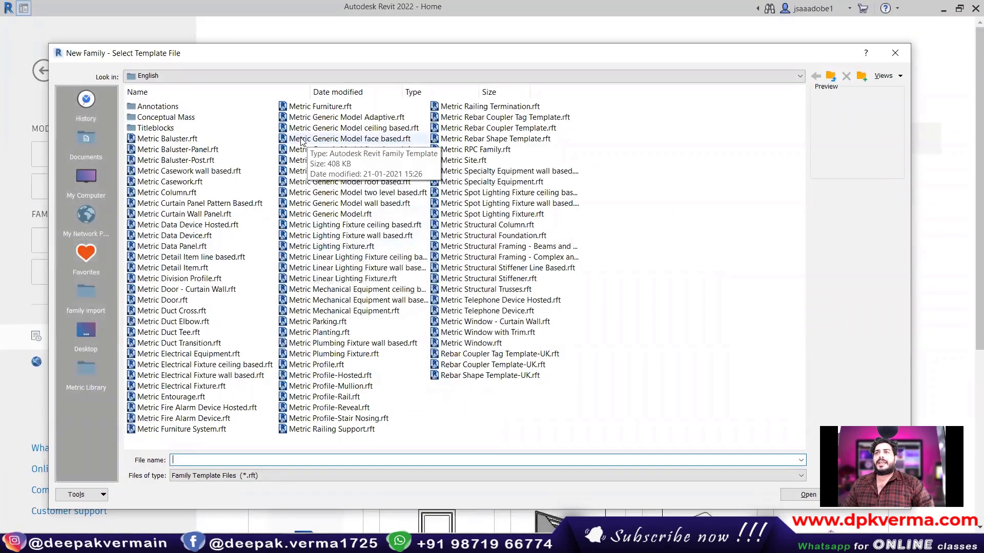
{"action": "mouse_move", "coordinate": [350, 140]}
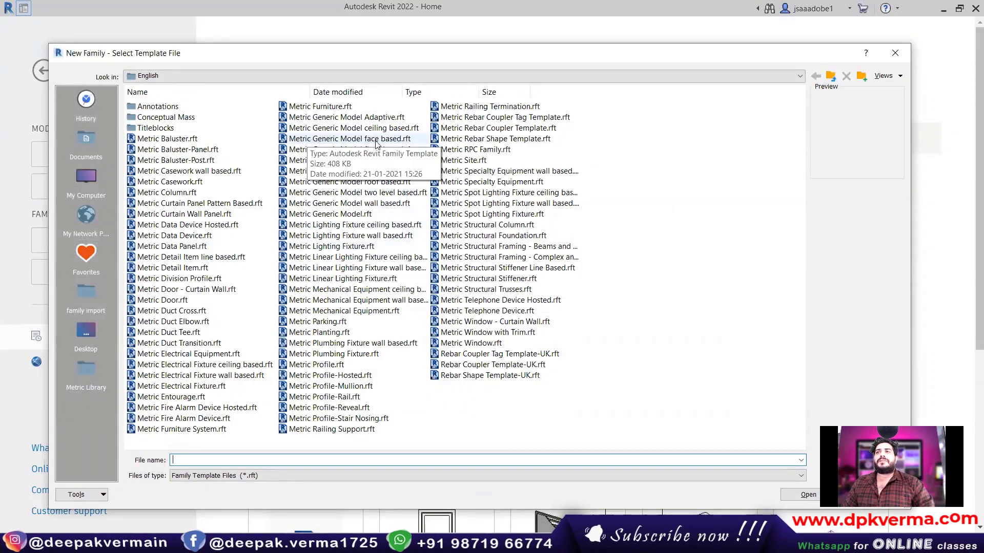
{"action": "left_click", "coordinate": [376, 140]}
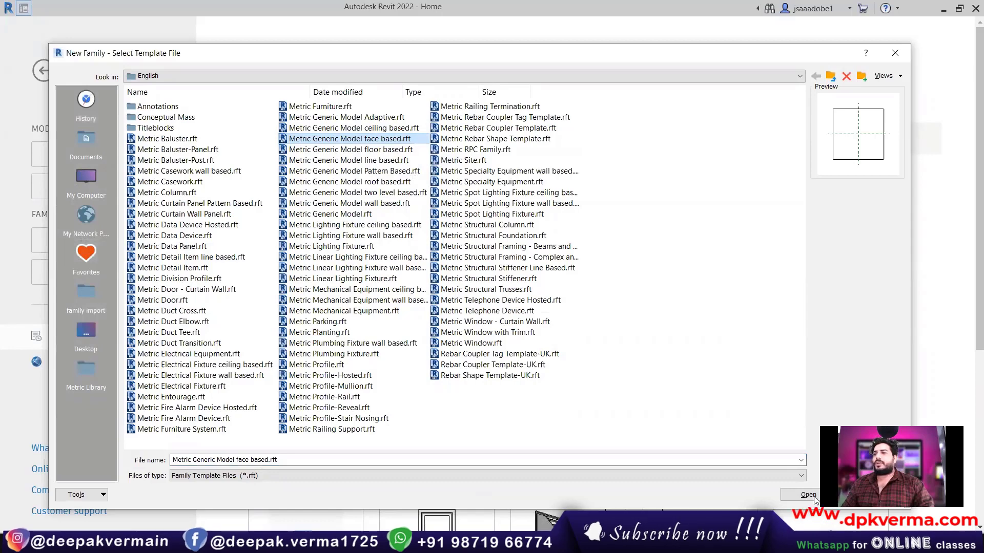
{"action": "key", "text": "Return"}
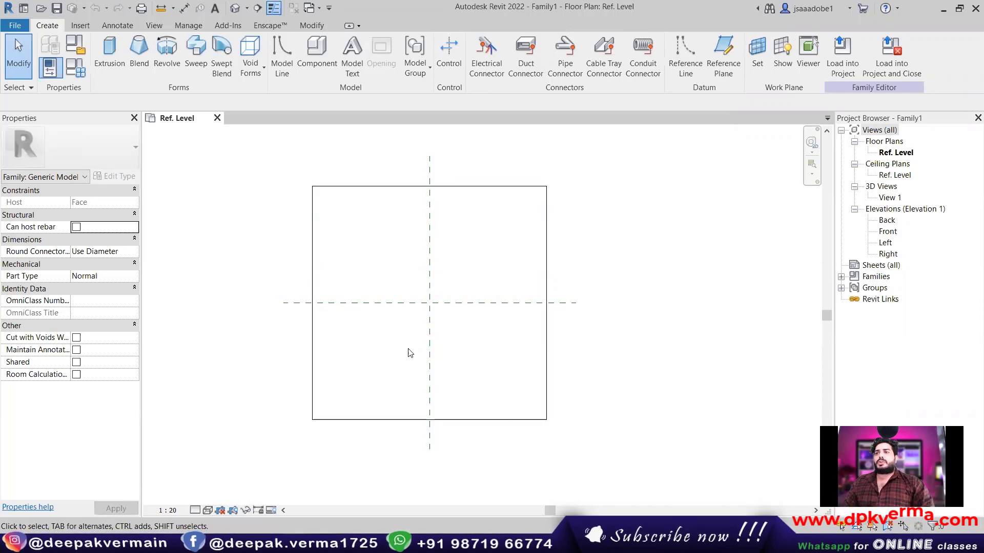
Inspect the host slab in the default 3D view, then return to the zoomed Ref. Level plan.
{"action": "left_click", "coordinate": [235, 8]}
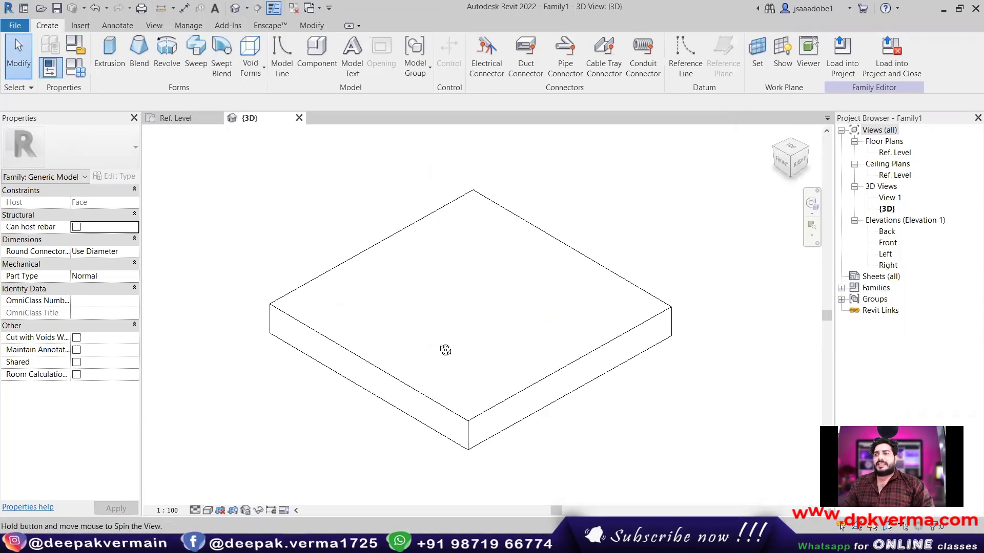
{"action": "mouse_move", "coordinate": [445, 408]}
{"action": "middle_mouse_down", "text": "shift"}
{"action": "mouse_move", "coordinate": [472, 209]}
{"action": "mouse_move", "coordinate": [468, 256]}
{"action": "mouse_move", "coordinate": [391, 410]}
{"action": "mouse_move", "coordinate": [408, 325]}
{"action": "middle_mouse_up", "text": "shift"}
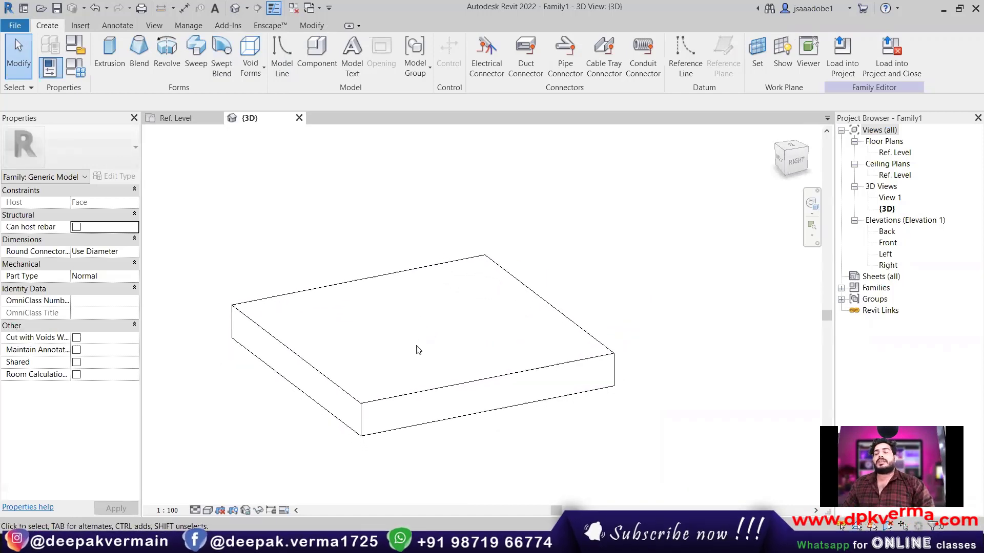
{"action": "middle_click_drag", "start_coordinate": [413, 342], "coordinate": [416, 309]}
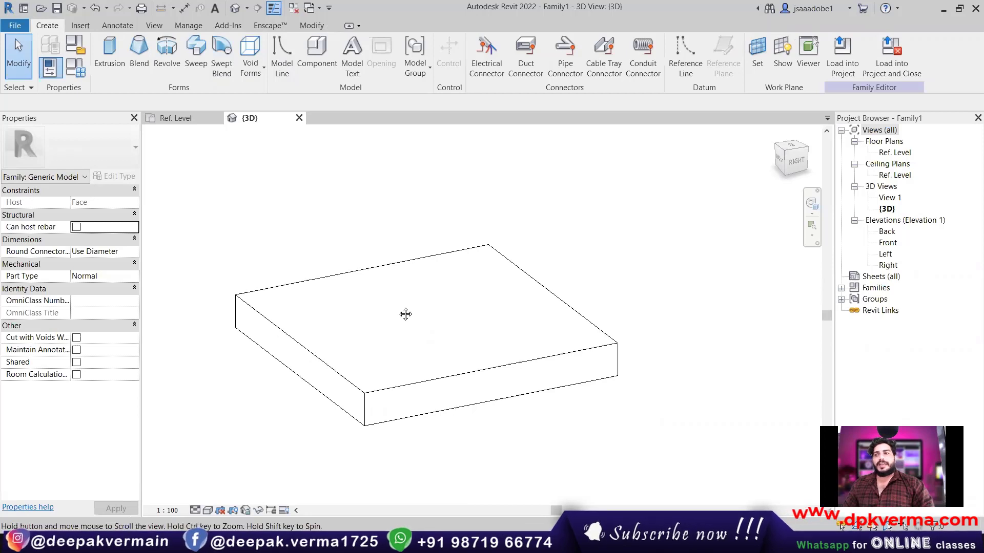
{"action": "double_click", "coordinate": [894, 152]}
{"action": "middle_click", "coordinate": [443, 329]}
{"action": "middle_click", "coordinate": [444, 329]}
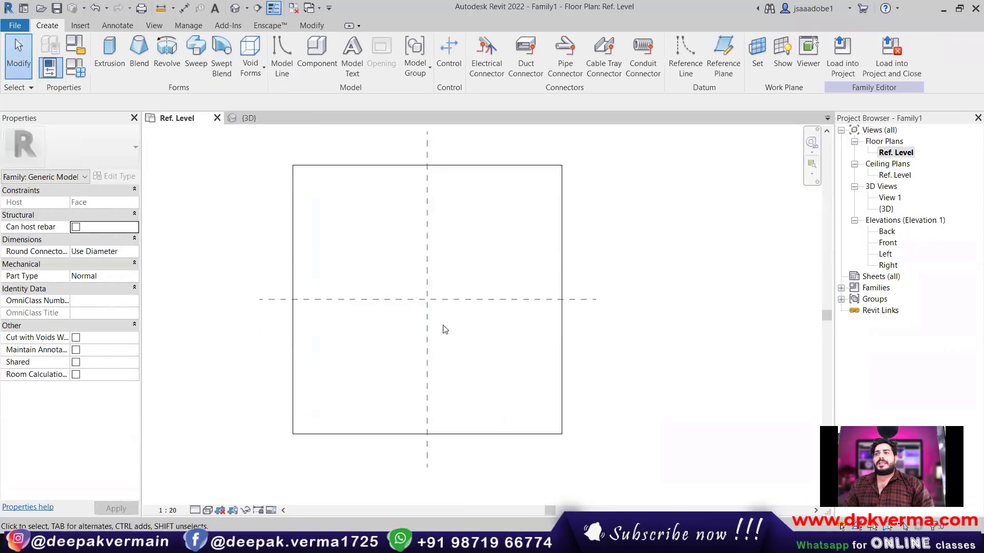
{"action": "scroll", "coordinate": [424, 269], "scroll_direction": "up", "scroll_amount": 2}
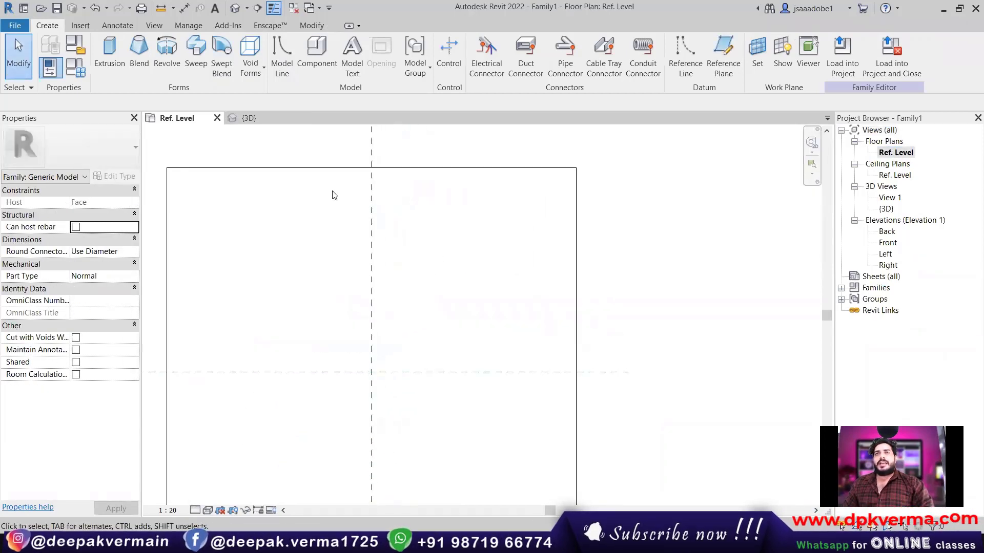
Sketch one tapered side of the arm extrusion with angled lines from the reference plane intersection.
{"action": "left_click", "coordinate": [117, 66]}
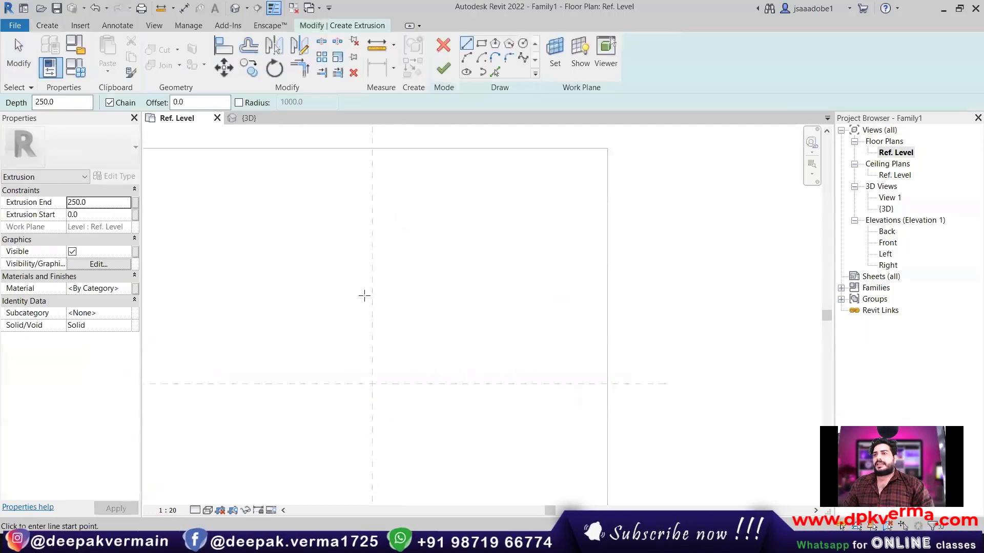
{"action": "left_click", "coordinate": [321, 386]}
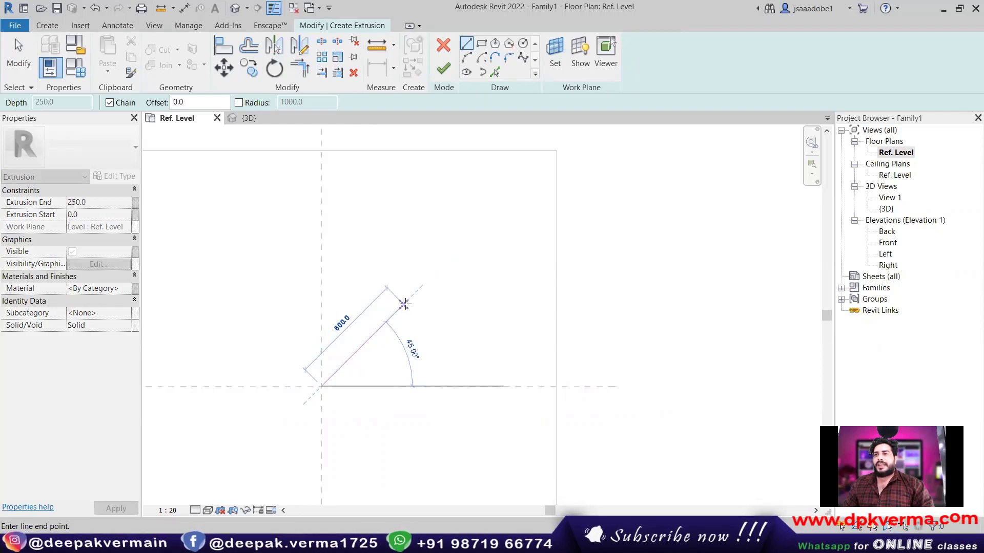
{"action": "left_click", "coordinate": [410, 300]}
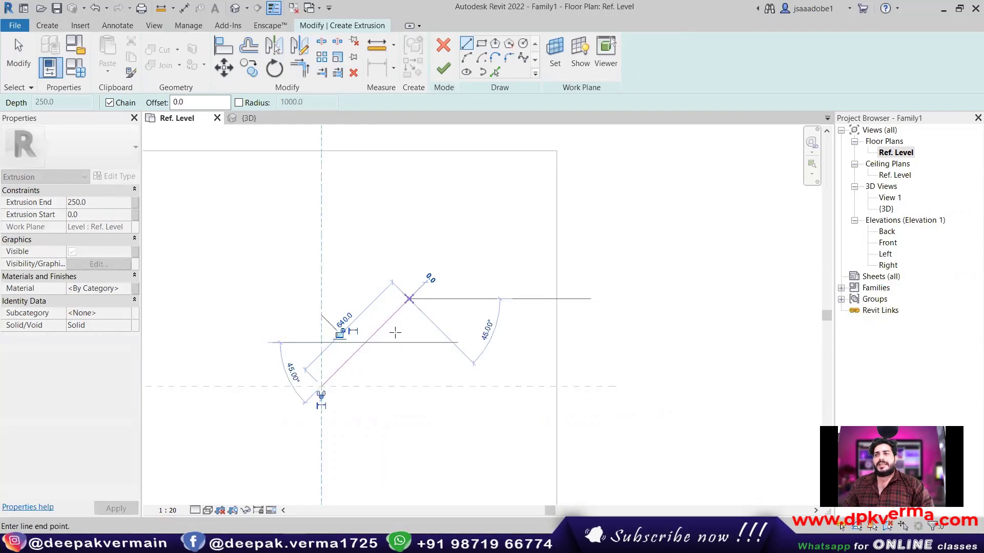
{"action": "scroll", "coordinate": [380, 384], "scroll_direction": "up", "scroll_amount": 3}
{"action": "key", "text": "Escape"}
{"action": "left_click", "coordinate": [264, 388]}
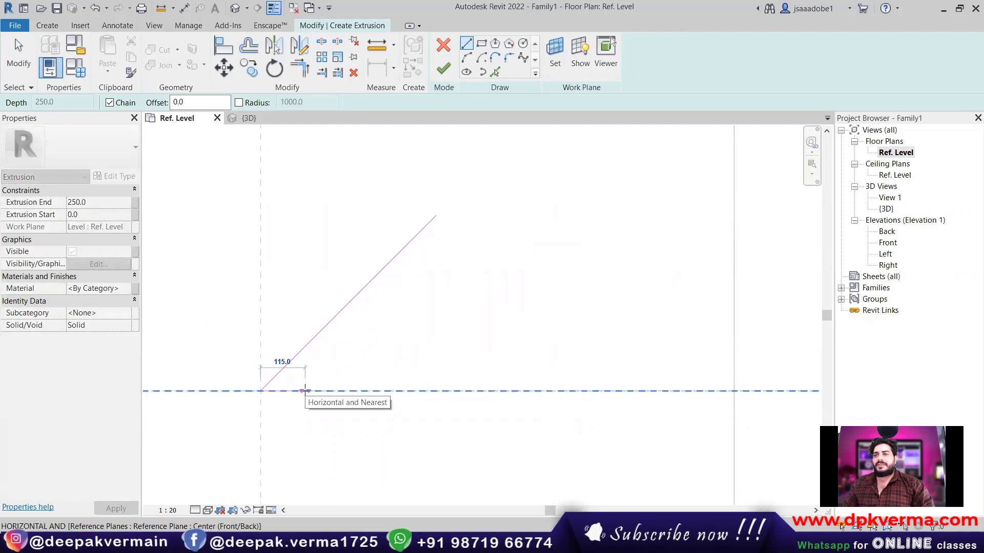
{"action": "left_click", "coordinate": [307, 391]}
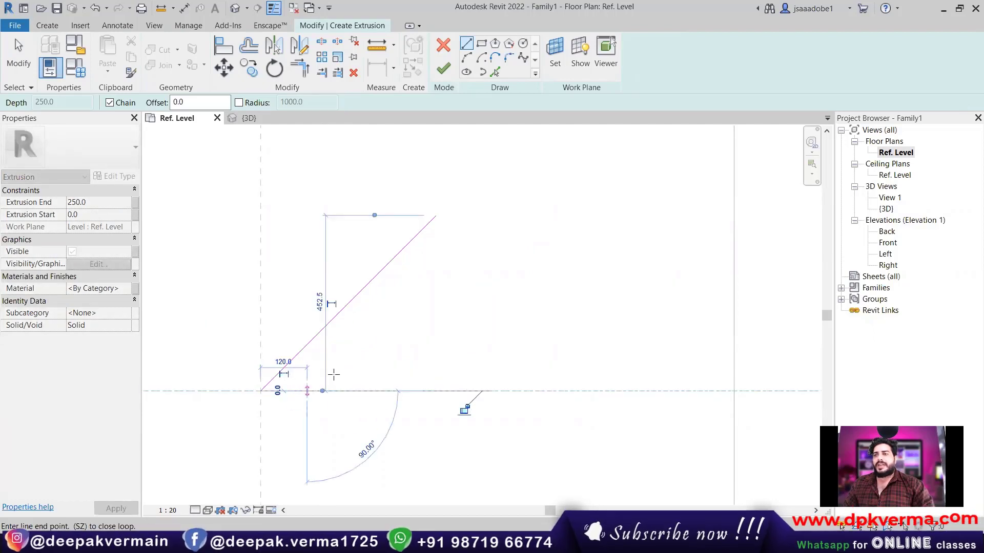
{"action": "scroll", "coordinate": [443, 228], "scroll_direction": "up", "scroll_amount": 1}
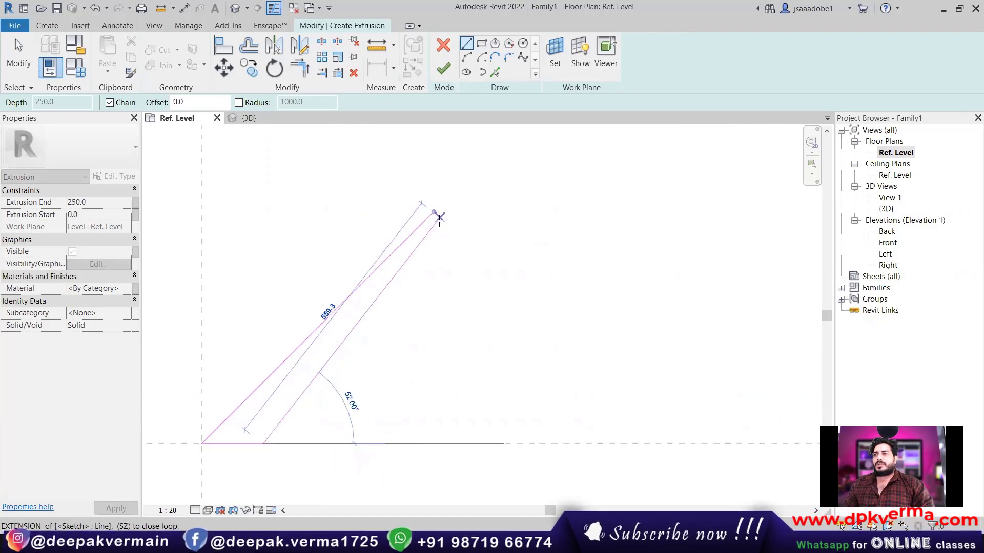
{"action": "left_click", "coordinate": [439, 217]}
{"action": "key", "text": "Escape"}
{"action": "key", "text": "Escape"}
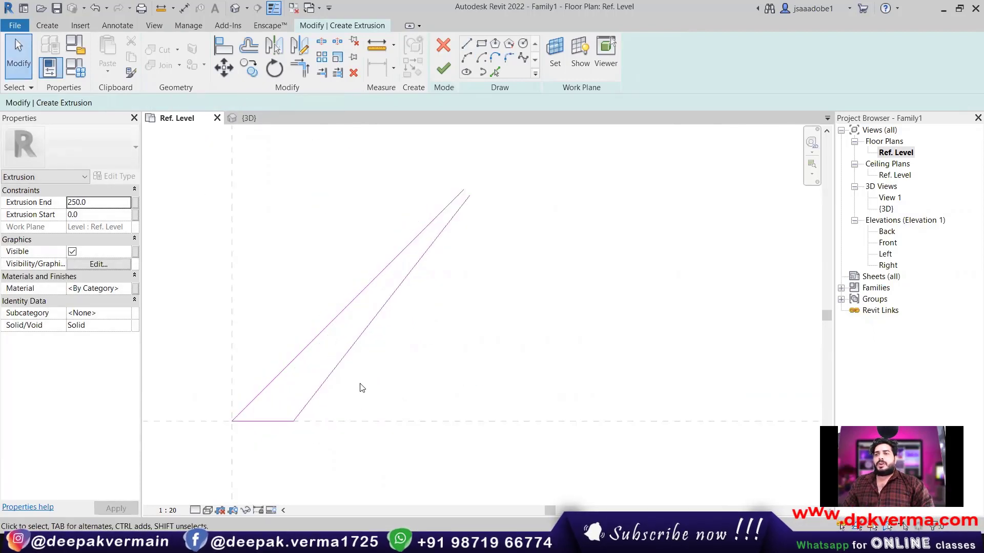
Mirror the arm sketch lines about the diagonal line to form the other side.
{"action": "left_click_drag", "start_coordinate": [332, 397], "coordinate": [274, 439]}
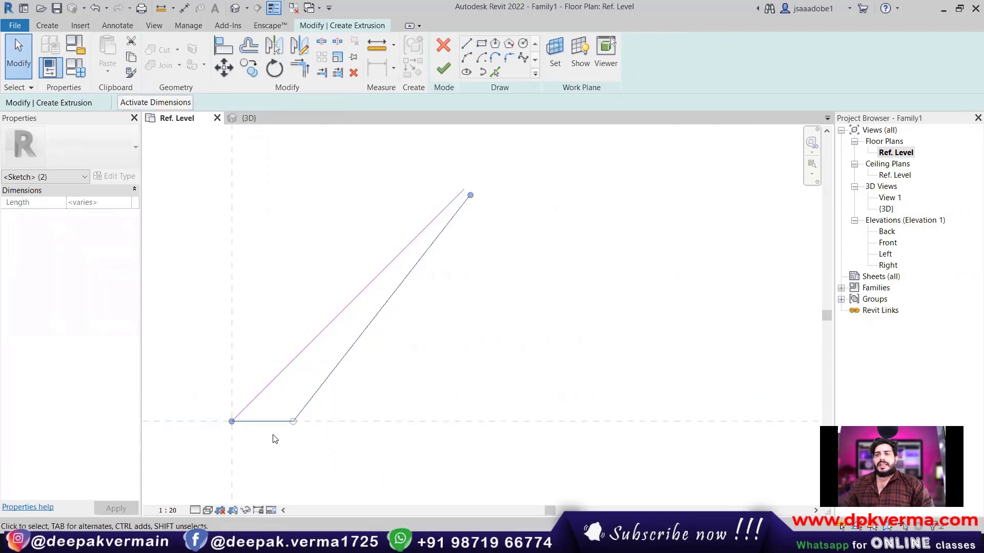
{"action": "middle_click_drag", "start_coordinate": [359, 379], "coordinate": [356, 381]}
{"action": "left_click", "coordinate": [272, 51]}
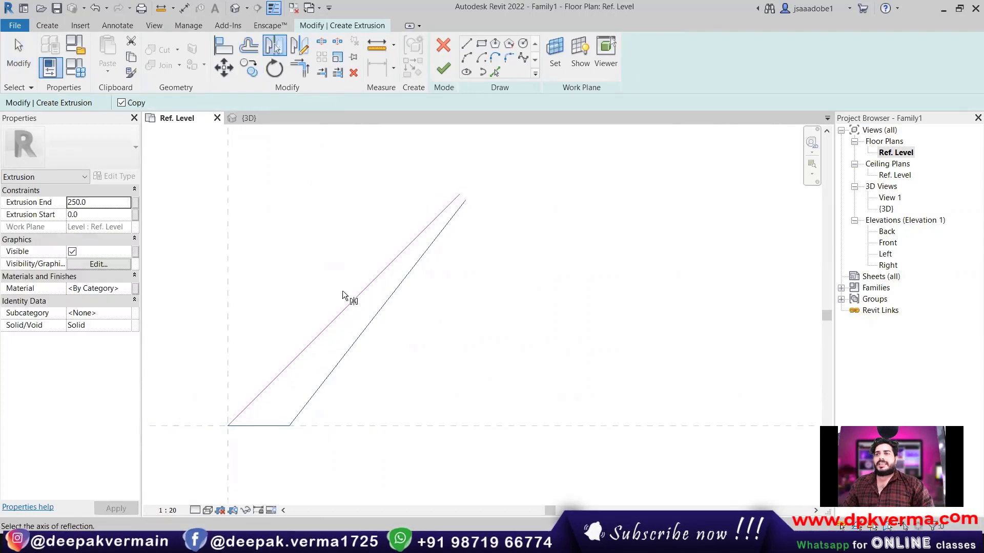
{"action": "left_click", "coordinate": [351, 305]}
{"action": "right_click", "coordinate": [506, 186]}
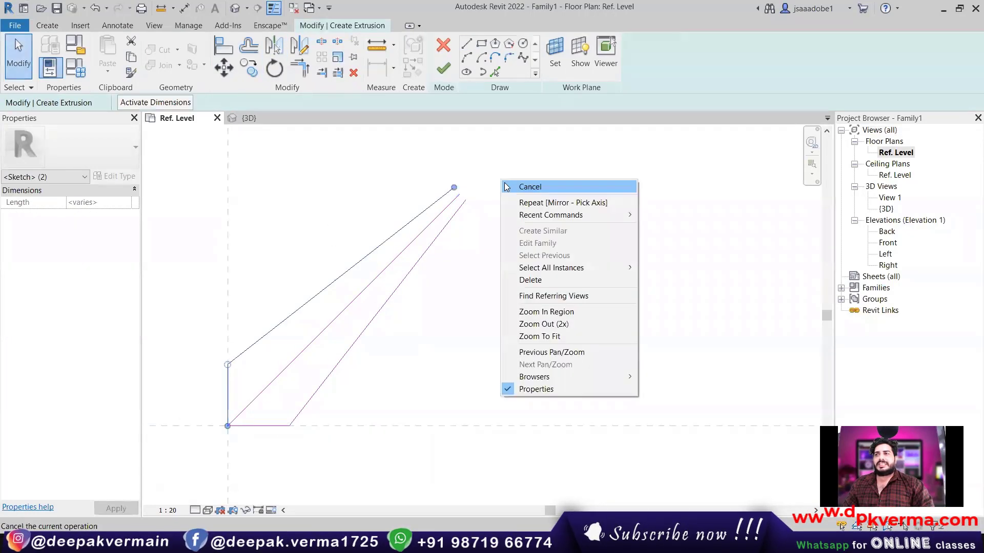
{"action": "left_click", "coordinate": [530, 187]}
{"action": "scroll", "coordinate": [482, 145], "scroll_direction": "up", "scroll_amount": 2}
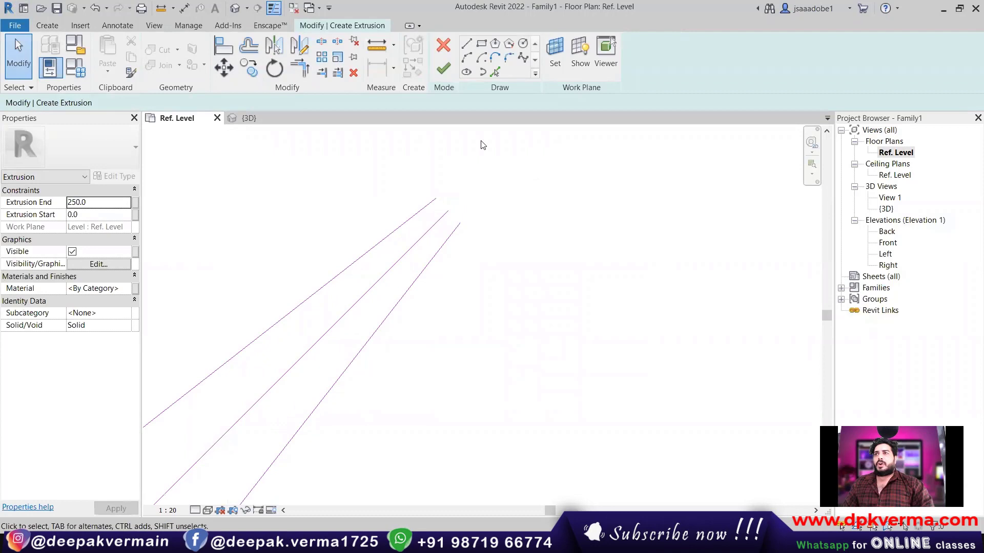
Round the arm tip with a start-end-radius arc joining the two line ends.
{"action": "left_click", "coordinate": [467, 57]}
{"action": "left_click", "coordinate": [417, 195]}
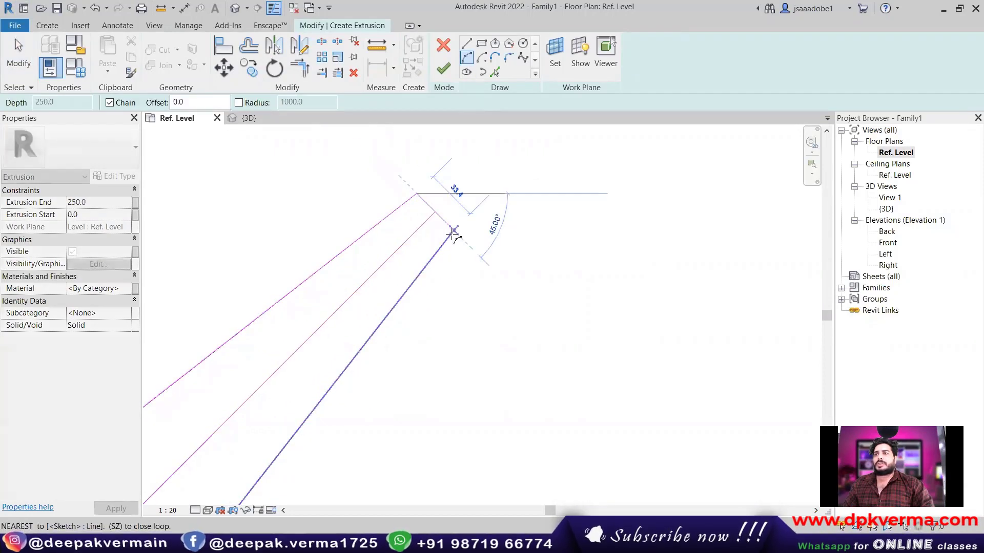
{"action": "left_click", "coordinate": [447, 236]}
{"action": "left_click", "coordinate": [463, 194]}
{"action": "right_click", "coordinate": [479, 170]}
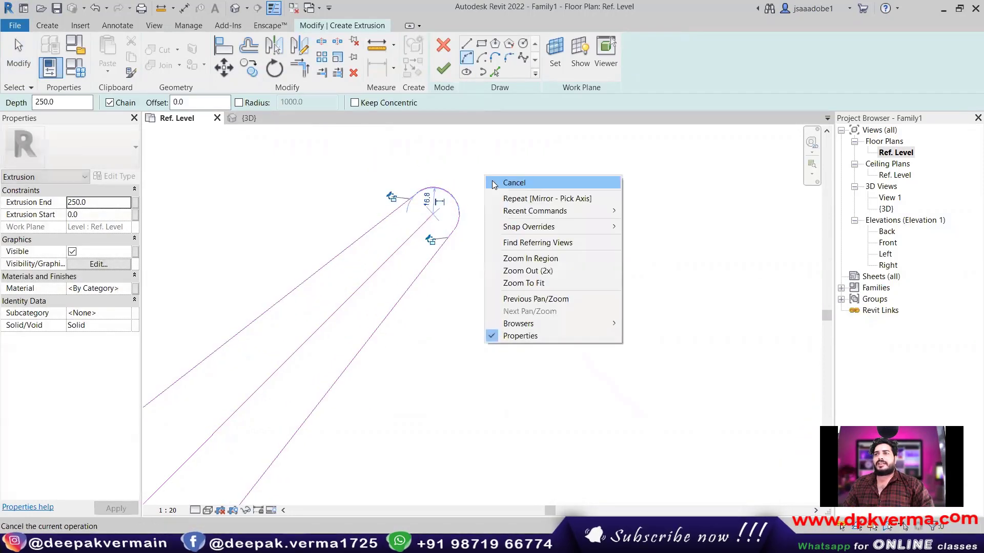
{"action": "left_click", "coordinate": [492, 177]}
{"action": "right_click", "coordinate": [487, 176]}
{"action": "left_click", "coordinate": [515, 185]}
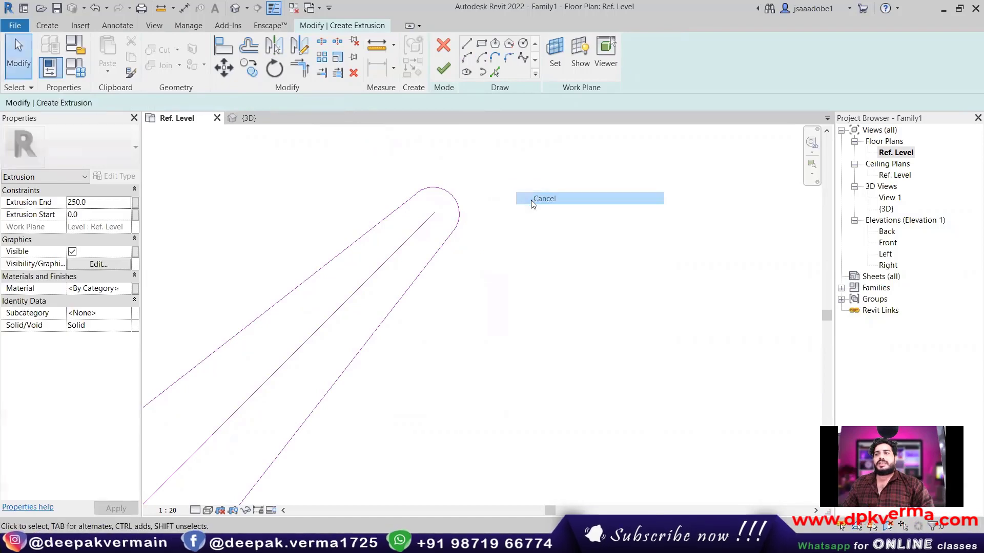
{"action": "left_click", "coordinate": [431, 217]}
{"action": "scroll", "coordinate": [466, 277], "scroll_direction": "down", "scroll_amount": 3}
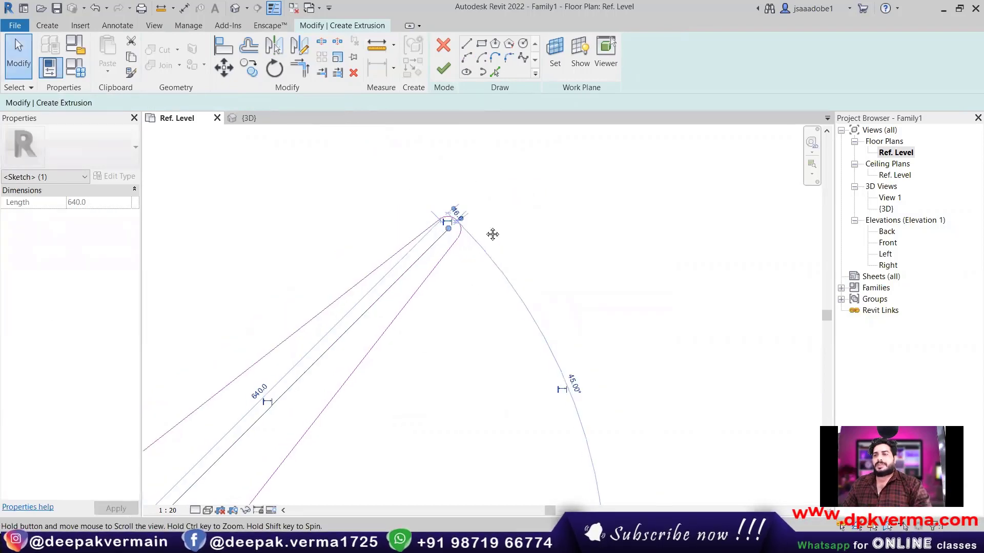
{"action": "scroll", "coordinate": [491, 233], "scroll_direction": "down", "scroll_amount": 2}
{"action": "left_click", "coordinate": [476, 233]}
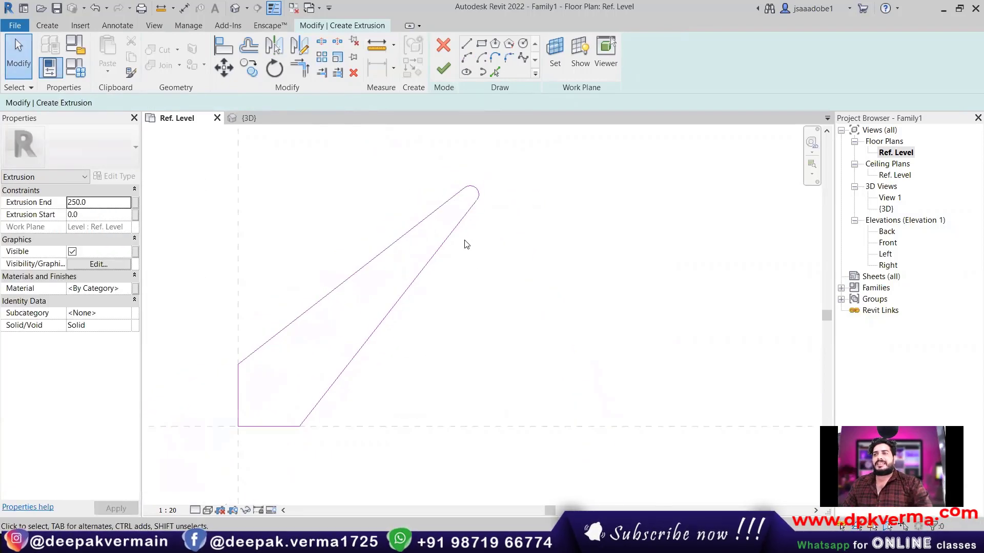
Finish the extrusion and view it shaded in 3D with the arm selected.
{"action": "left_click", "coordinate": [441, 70]}
{"action": "key", "text": "ctrl+Tab"}
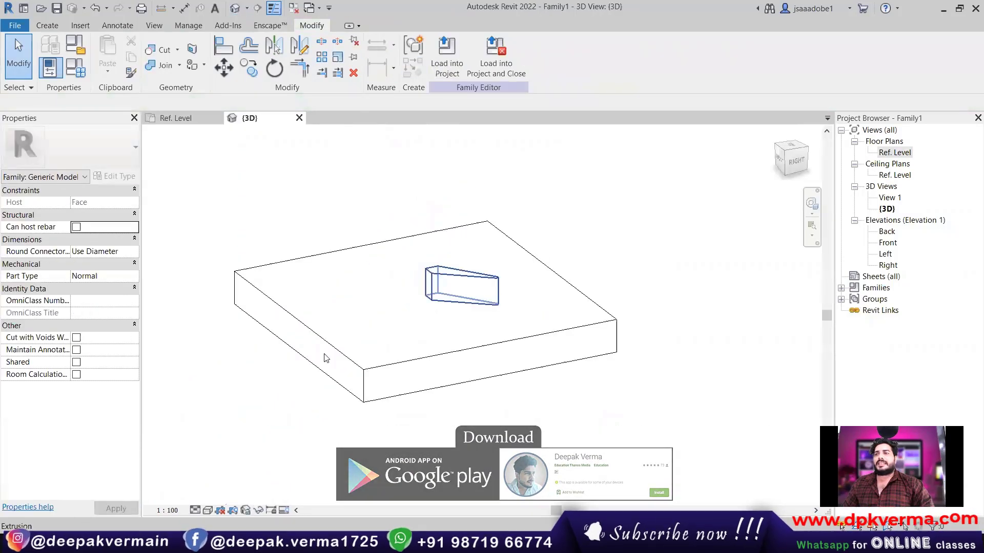
{"action": "left_click", "coordinate": [208, 510]}
{"action": "left_click", "coordinate": [241, 471]}
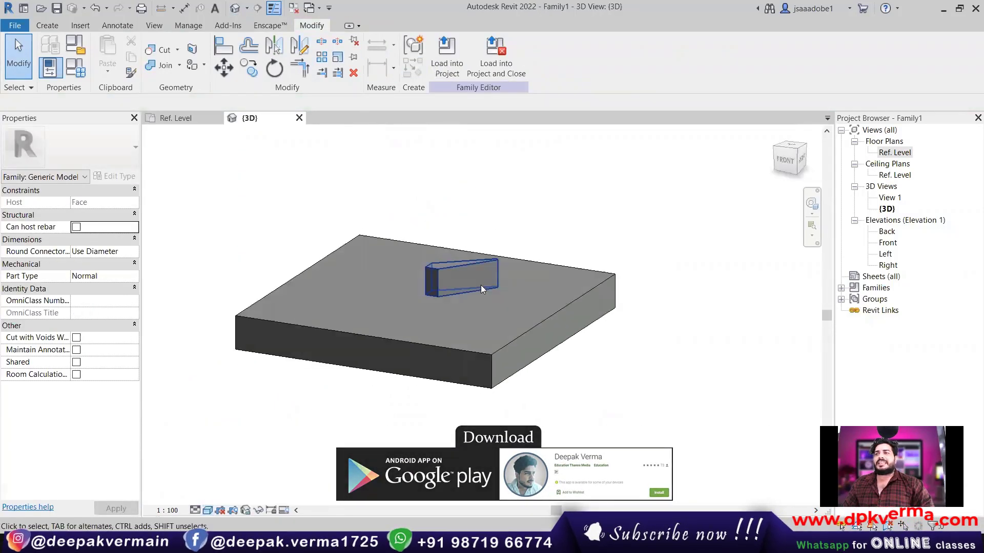
{"action": "scroll", "coordinate": [461, 276], "scroll_direction": "up", "scroll_amount": 3}
{"action": "left_click", "coordinate": [446, 269]}
{"action": "scroll", "coordinate": [448, 298], "scroll_direction": "up", "scroll_amount": 2}
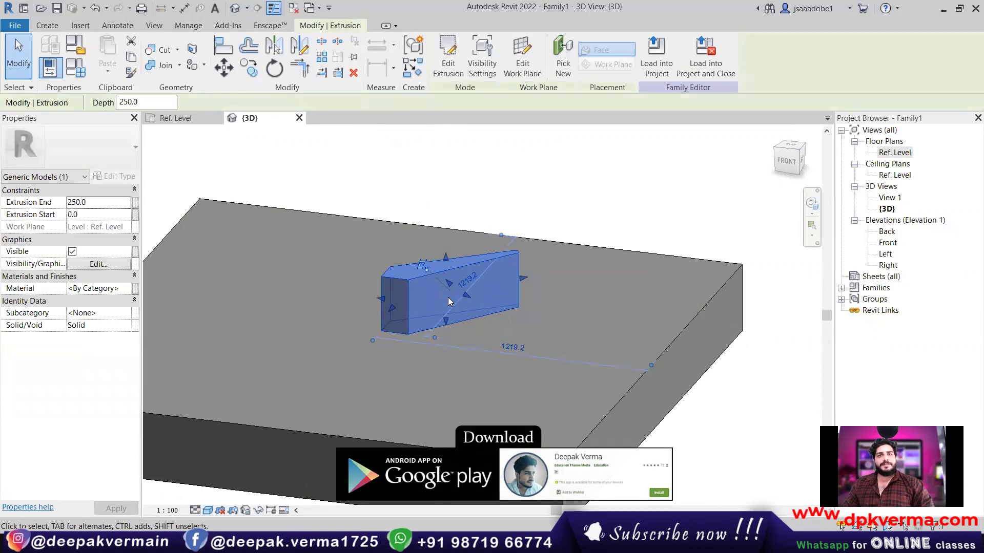
Set the arm extrusion's Extrusion Start to 40.
{"action": "left_click", "coordinate": [103, 215]}
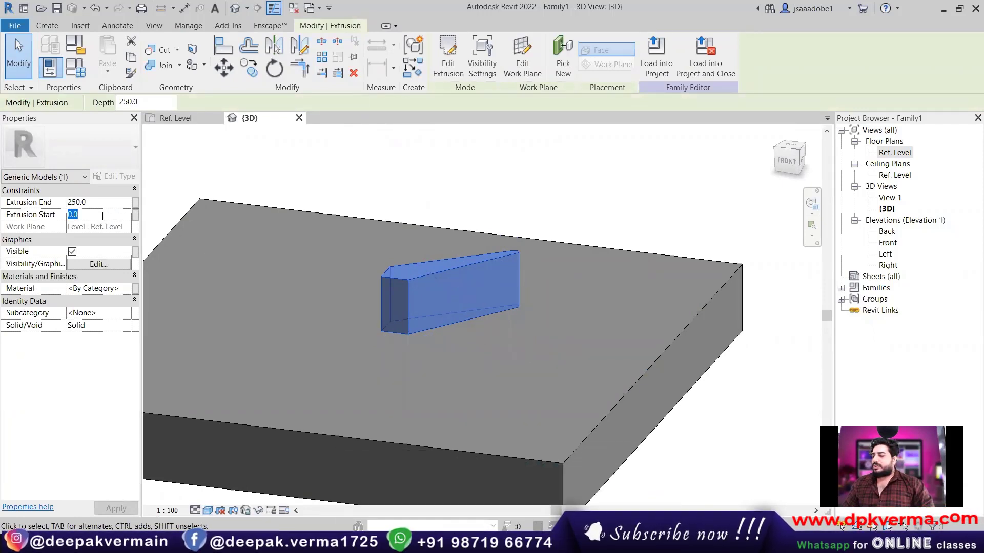
{"action": "type", "text": "40"}
{"action": "key", "text": "Return"}
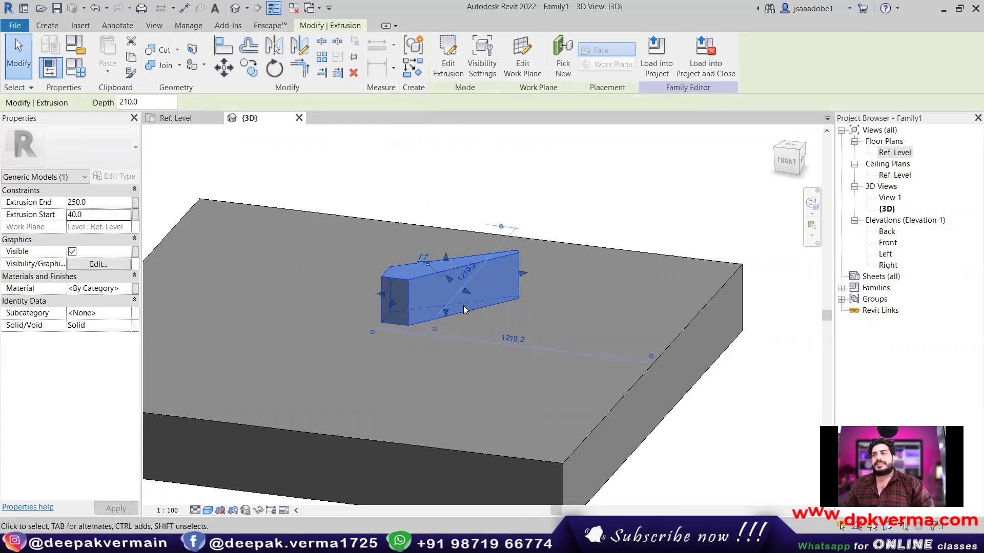
{"action": "scroll", "coordinate": [463, 305], "scroll_direction": "up", "scroll_amount": 1}
Drag the extrusion top down to about 332.5, then compare with the structural glazing reference photo.
{"action": "left_click_drag", "start_coordinate": [447, 253], "coordinate": [441, 195]}
{"action": "mouse_move", "coordinate": [441, 194]}
{"action": "middle_mouse_down", "text": "shift"}
{"action": "mouse_move", "coordinate": [456, 264]}
{"action": "mouse_move", "coordinate": [496, 271]}
{"action": "mouse_move", "coordinate": [512, 241]}
{"action": "middle_mouse_up", "text": "shift"}
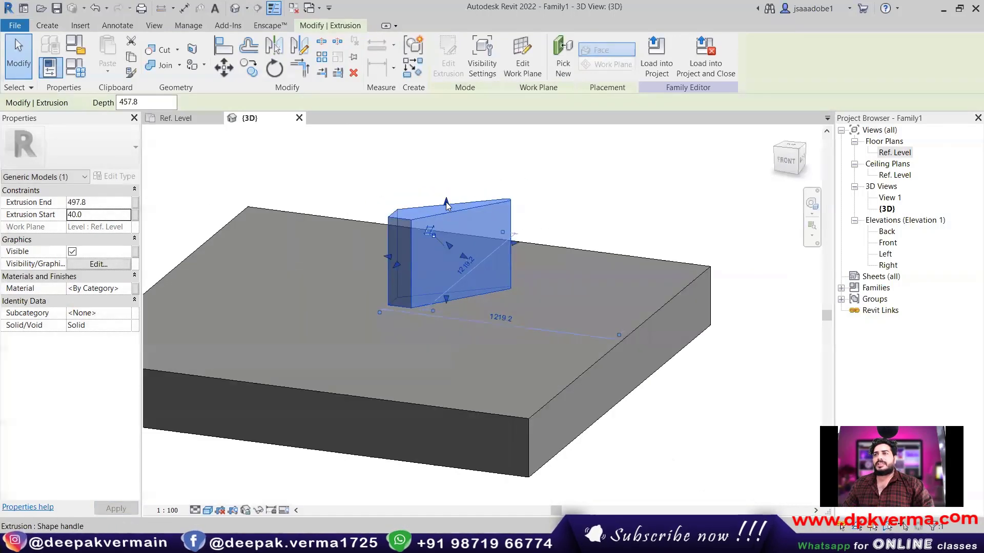
{"action": "left_click_drag", "start_coordinate": [446, 205], "coordinate": [528, 214]}
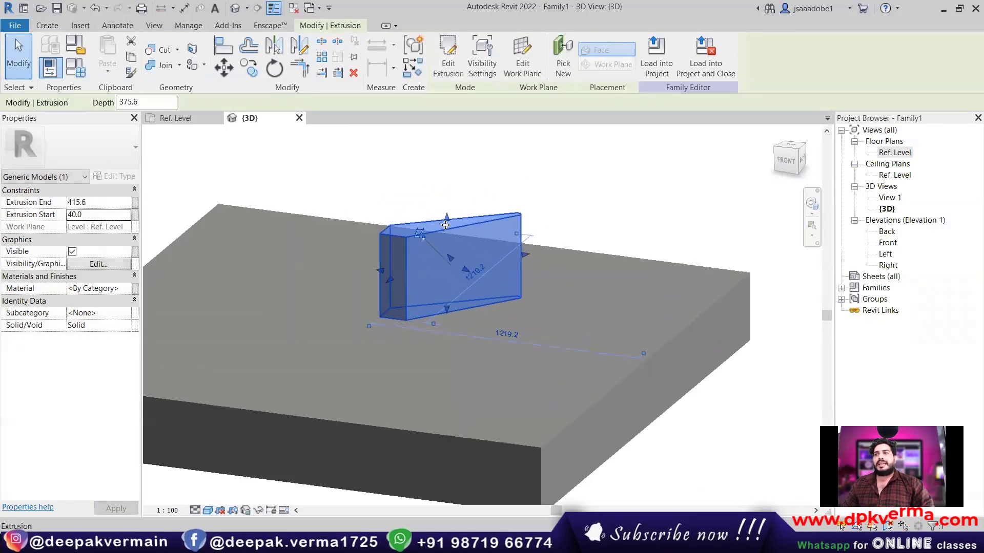
{"action": "middle_click_drag", "start_coordinate": [528, 214], "coordinate": [447, 226], "text": "shift"}
{"action": "left_click_drag", "start_coordinate": [447, 226], "coordinate": [448, 237]}
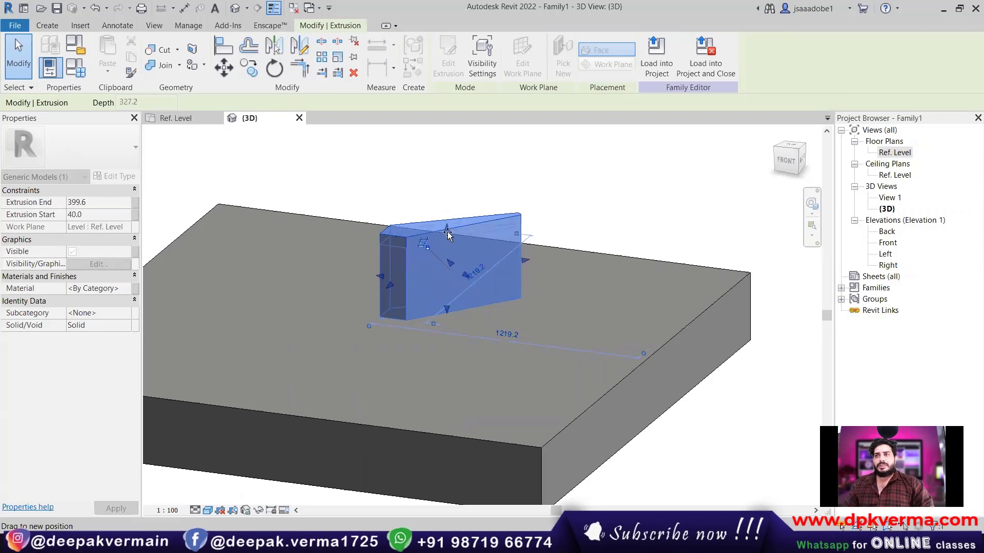
{"action": "left_click_drag", "start_coordinate": [448, 238], "coordinate": [448, 239]}
{"action": "left_click", "coordinate": [541, 211]}
{"action": "mouse_move", "coordinate": [541, 212]}
{"action": "middle_mouse_down", "text": "shift"}
{"action": "mouse_move", "coordinate": [409, 304]}
{"action": "mouse_move", "coordinate": [436, 282]}
{"action": "mouse_move", "coordinate": [449, 290]}
{"action": "middle_mouse_up", "text": "shift"}
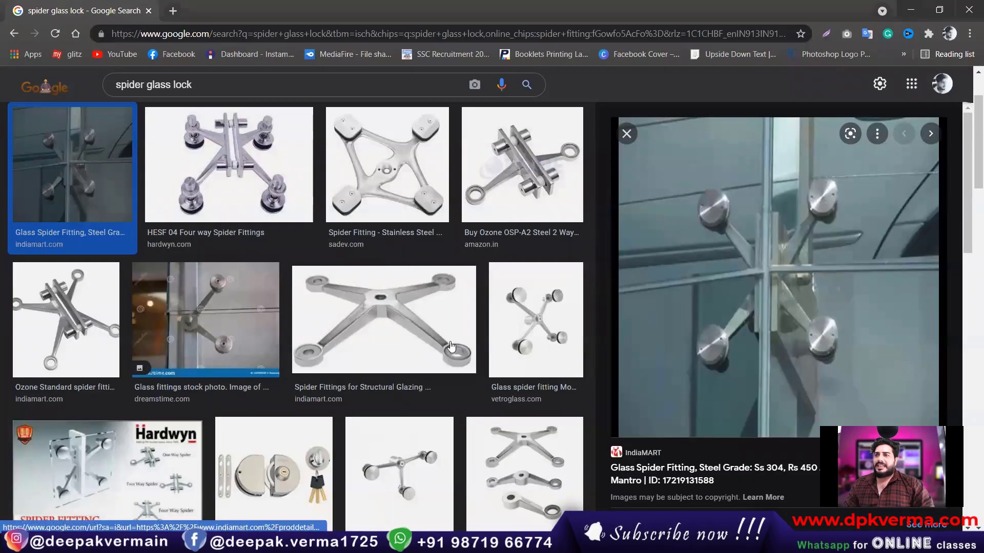
{"action": "left_click", "coordinate": [369, 312]}
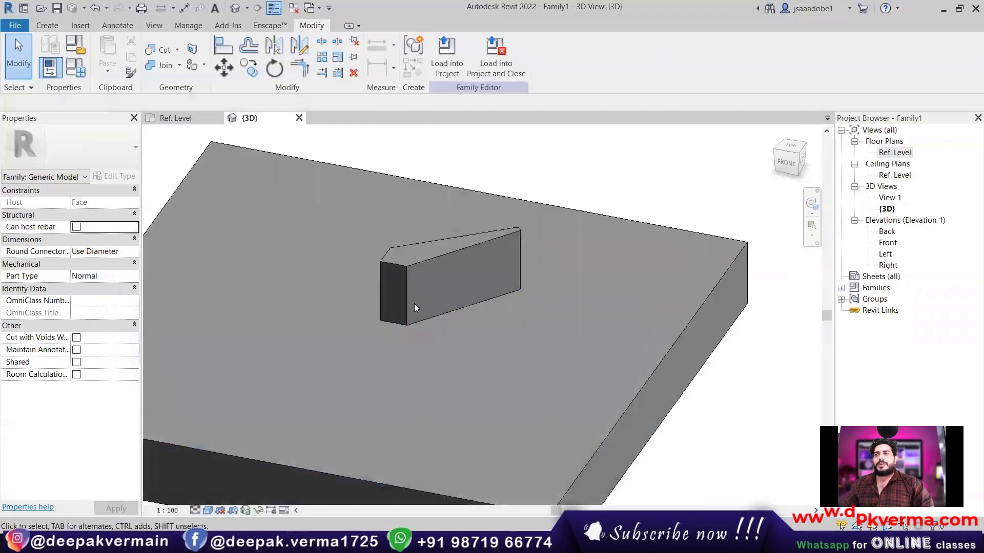
In the Ref. Level plan, draw a reference plane from the origin along the arm's 45° centreline.
{"action": "scroll", "coordinate": [416, 290], "scroll_direction": "down", "scroll_amount": 2}
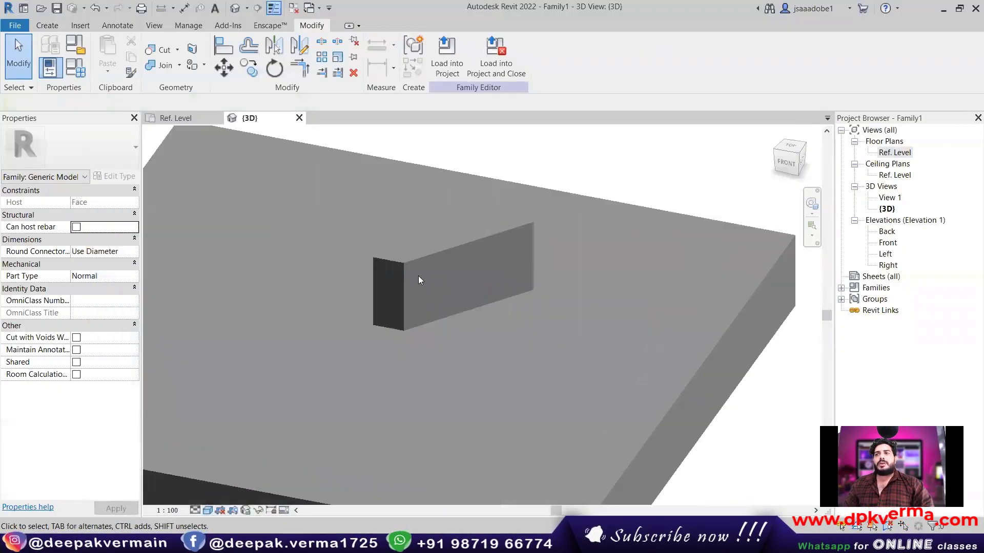
{"action": "scroll", "coordinate": [425, 271], "scroll_direction": "up", "scroll_amount": 3}
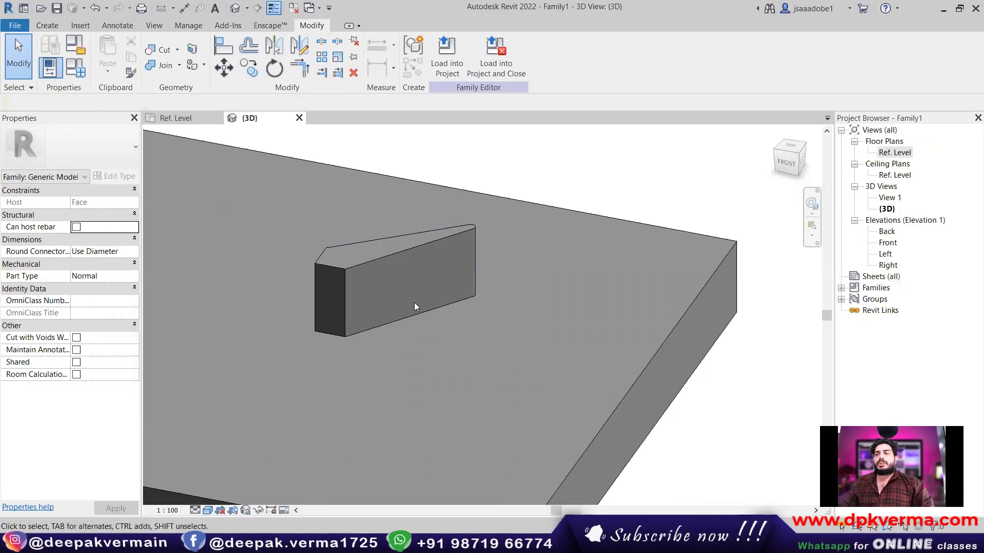
{"action": "double_click", "coordinate": [894, 152]}
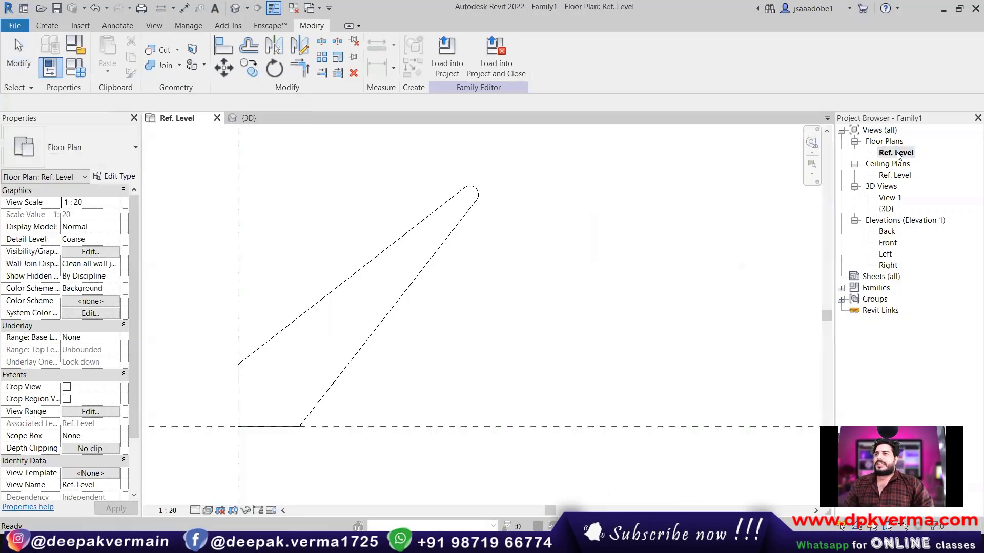
{"action": "left_click", "coordinate": [47, 25]}
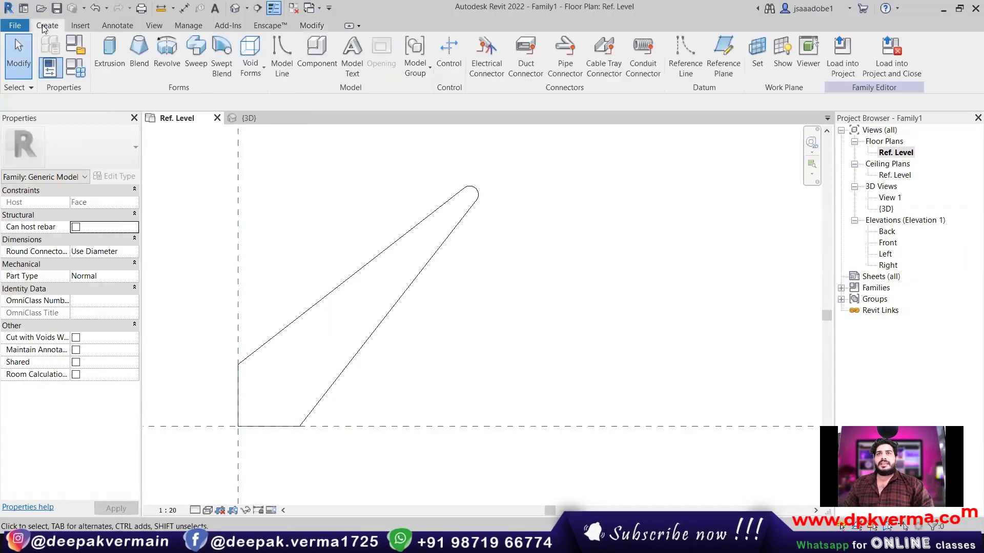
{"action": "left_click", "coordinate": [722, 73]}
{"action": "scroll", "coordinate": [415, 310], "scroll_direction": "down", "scroll_amount": 1}
{"action": "left_click", "coordinate": [278, 401]}
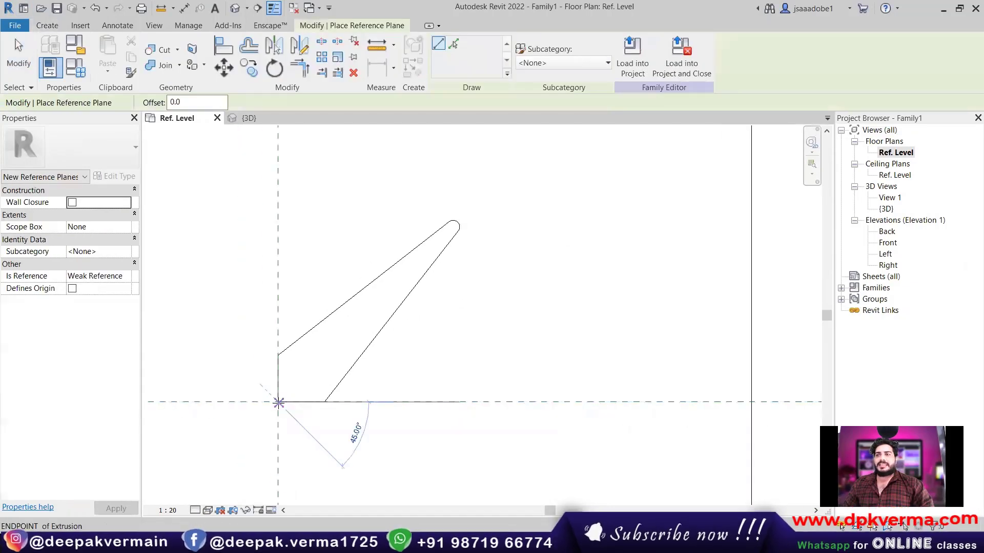
{"action": "left_click", "coordinate": [490, 189]}
{"action": "type", "text": "aa"}
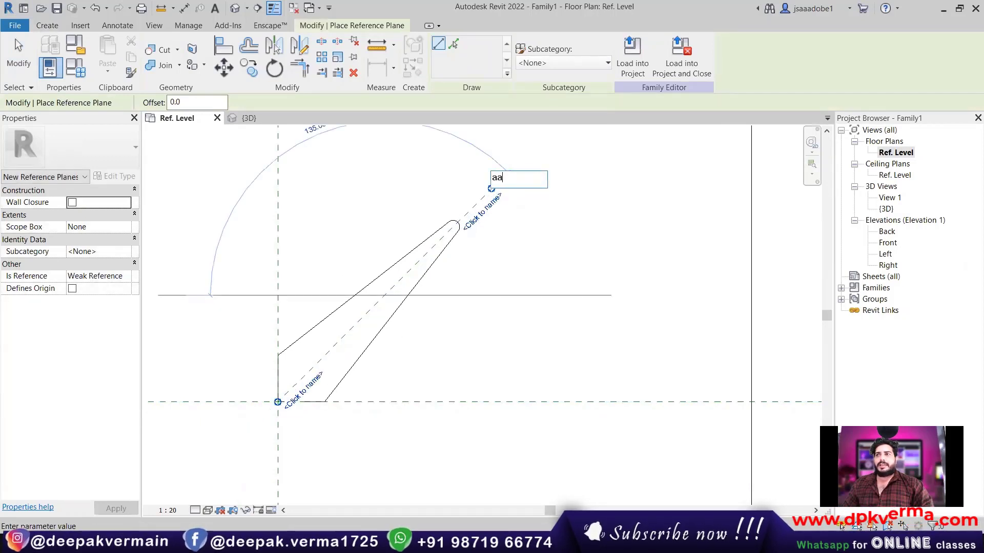
{"action": "right_click", "coordinate": [567, 184]}
{"action": "left_click", "coordinate": [585, 187]}
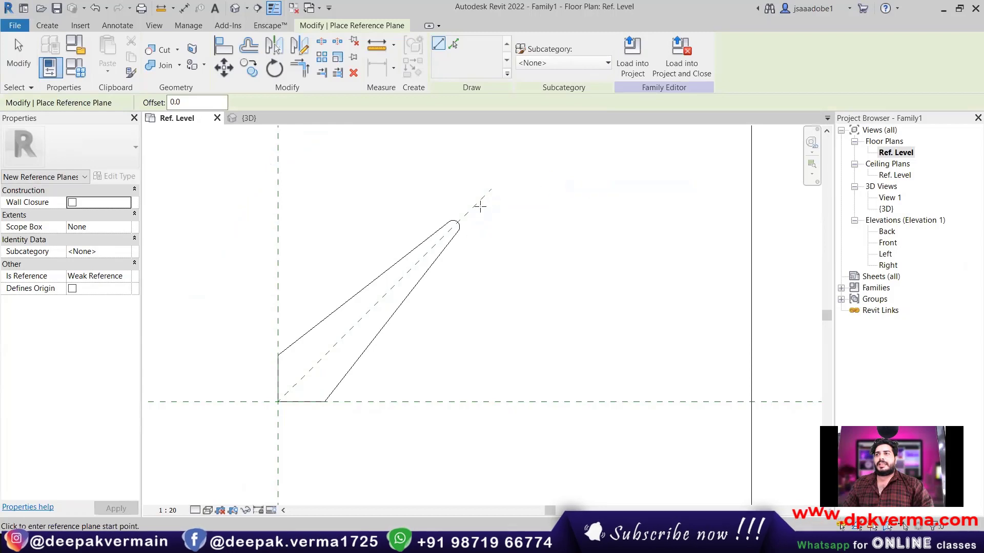
{"action": "key", "text": "Escape"}
{"action": "key", "text": "Escape"}
Select the new diagonal reference plane, dismiss its name entry, and deselect it.
{"action": "left_click", "coordinate": [479, 201]}
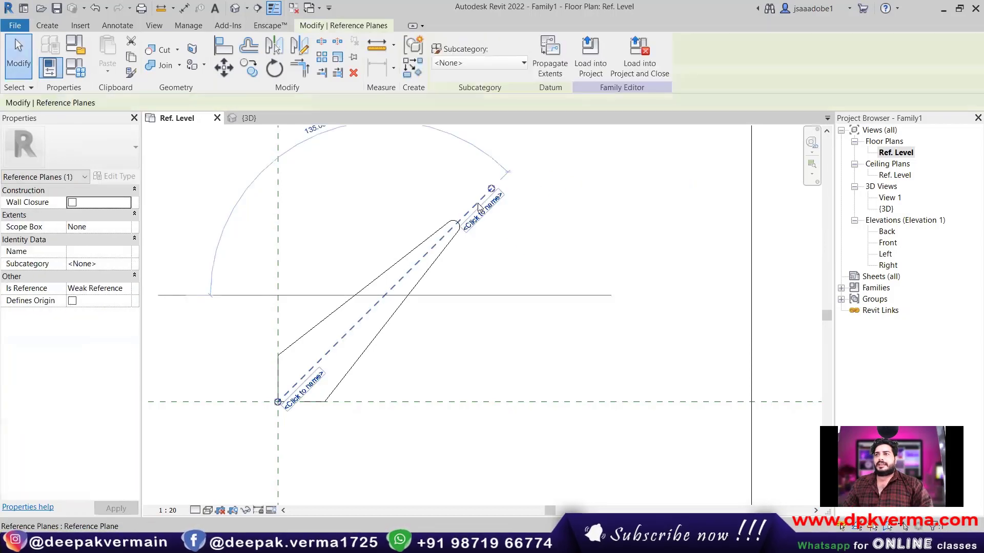
{"action": "left_click", "coordinate": [484, 216]}
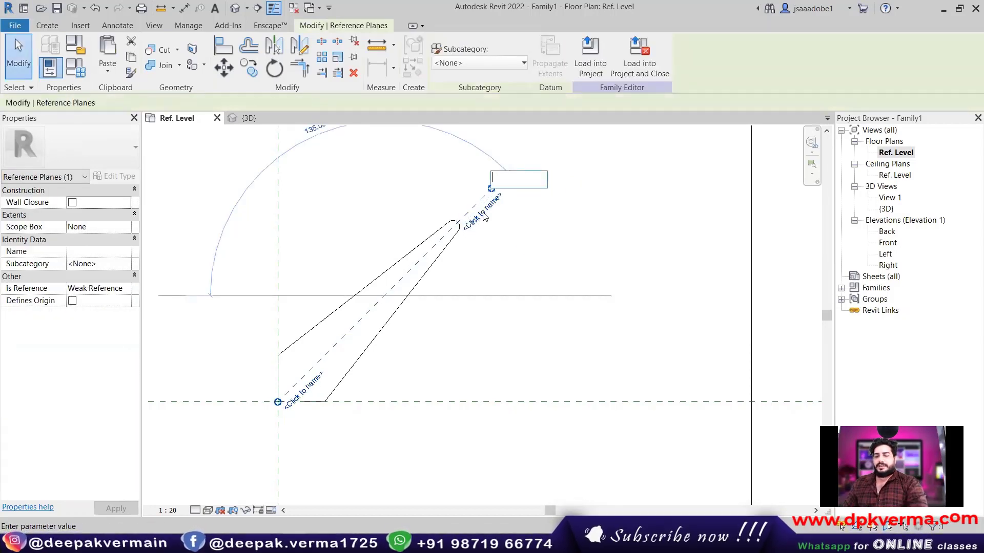
{"action": "type", "text": "aa"}
{"action": "key", "text": "Return"}
{"action": "left_click", "coordinate": [454, 259]}
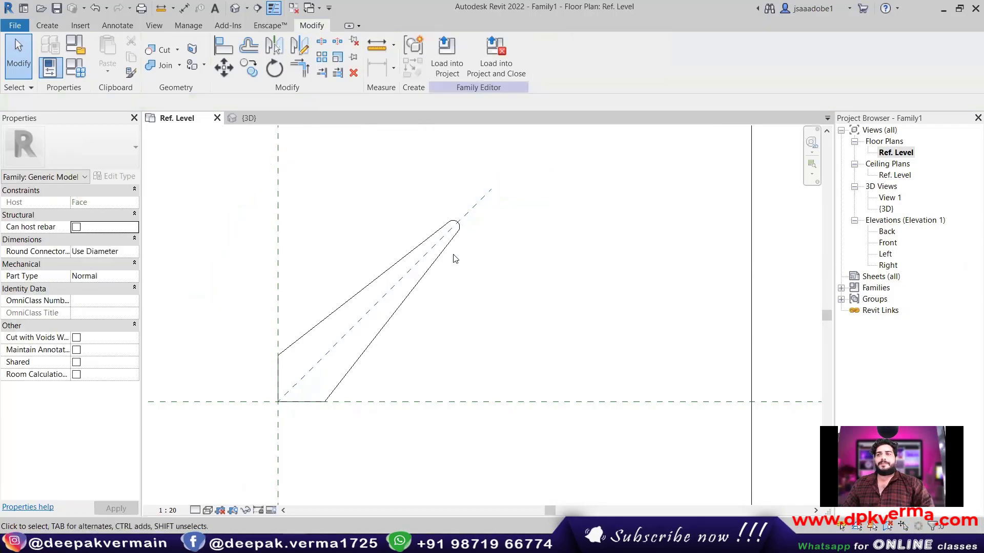
{"action": "scroll", "coordinate": [435, 261], "scroll_direction": "down", "scroll_amount": 1}
In 3D, start a void extrusion with Reference Plane : aa as its work plane.
{"action": "left_click", "coordinate": [235, 8]}
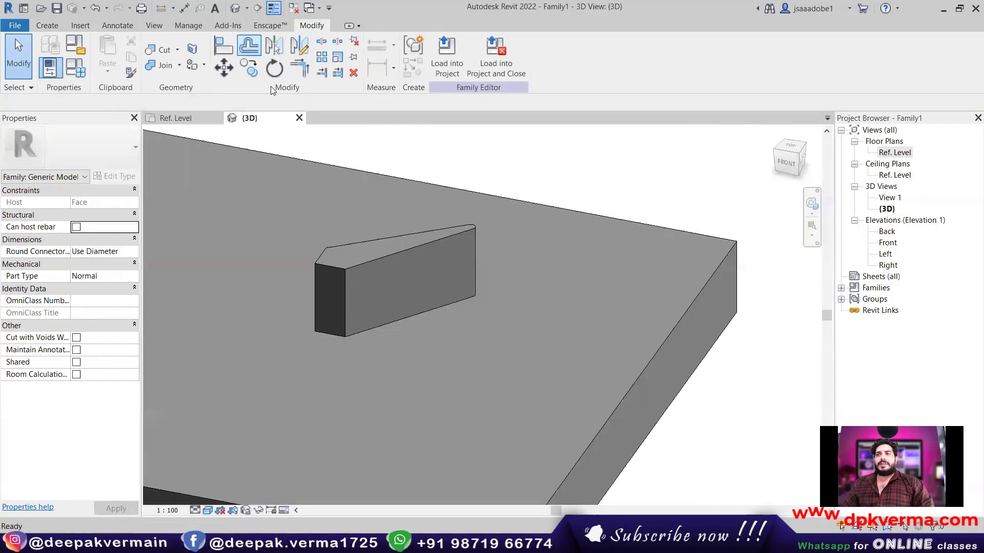
{"action": "middle_click_drag", "start_coordinate": [389, 311], "coordinate": [409, 238], "text": "shift"}
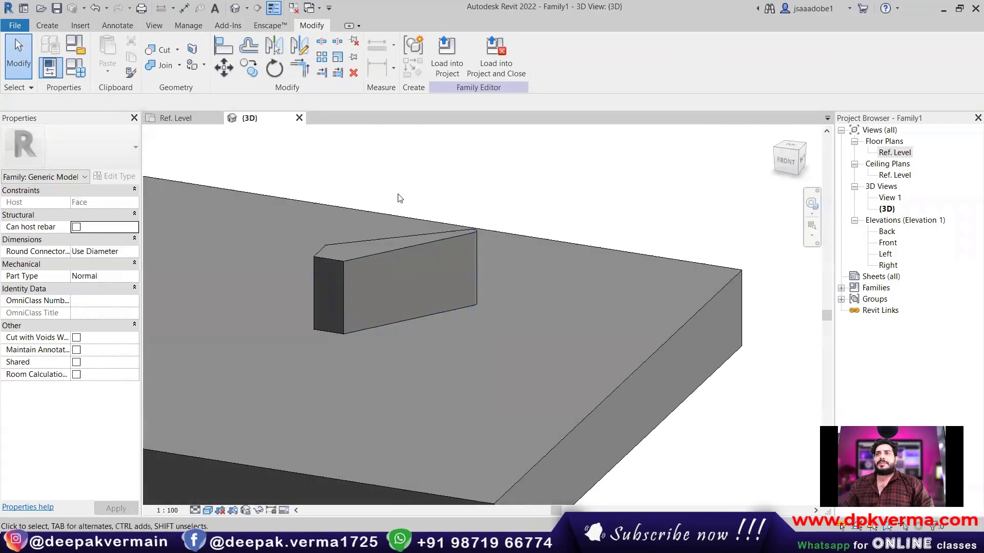
{"action": "left_click", "coordinate": [46, 28]}
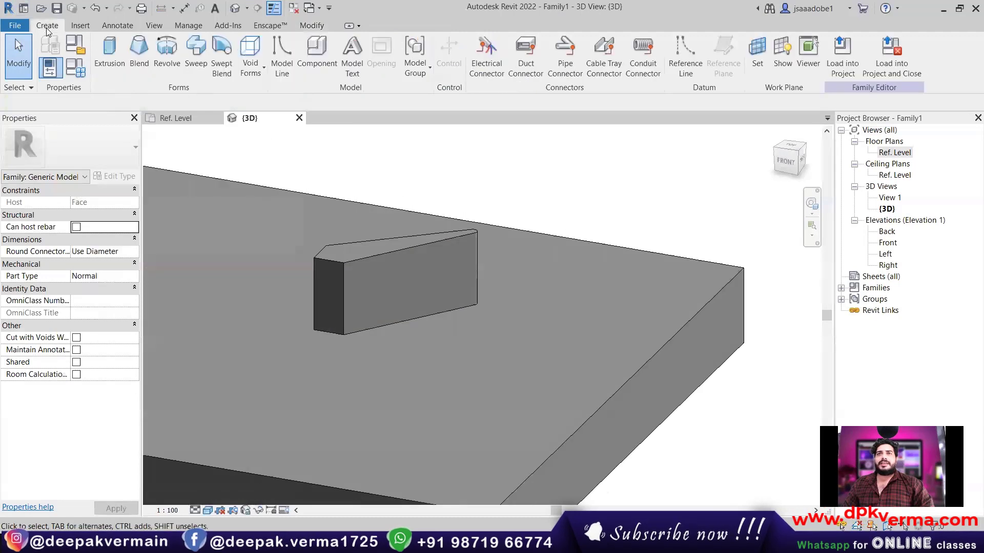
{"action": "left_click", "coordinate": [251, 76]}
{"action": "left_click", "coordinate": [262, 97]}
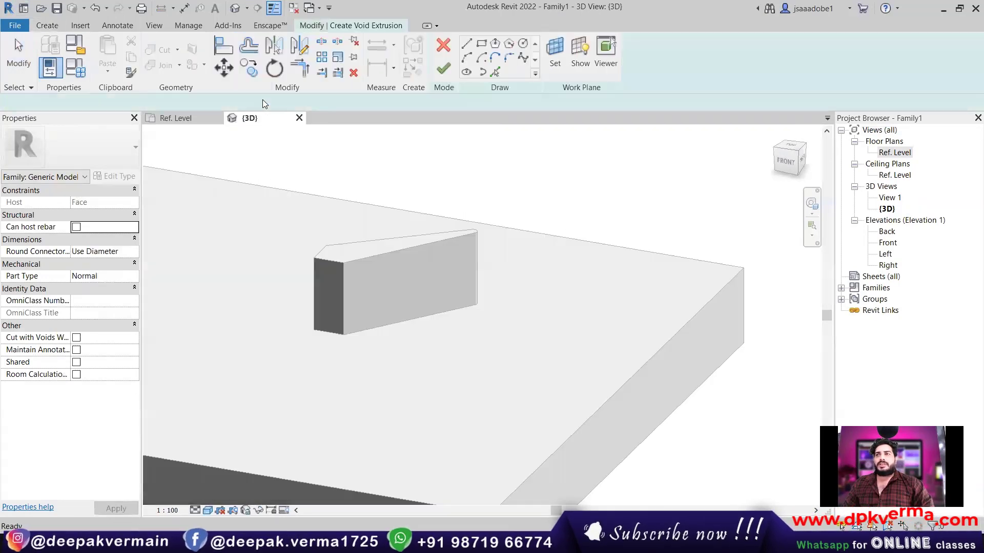
{"action": "left_click", "coordinate": [550, 64]}
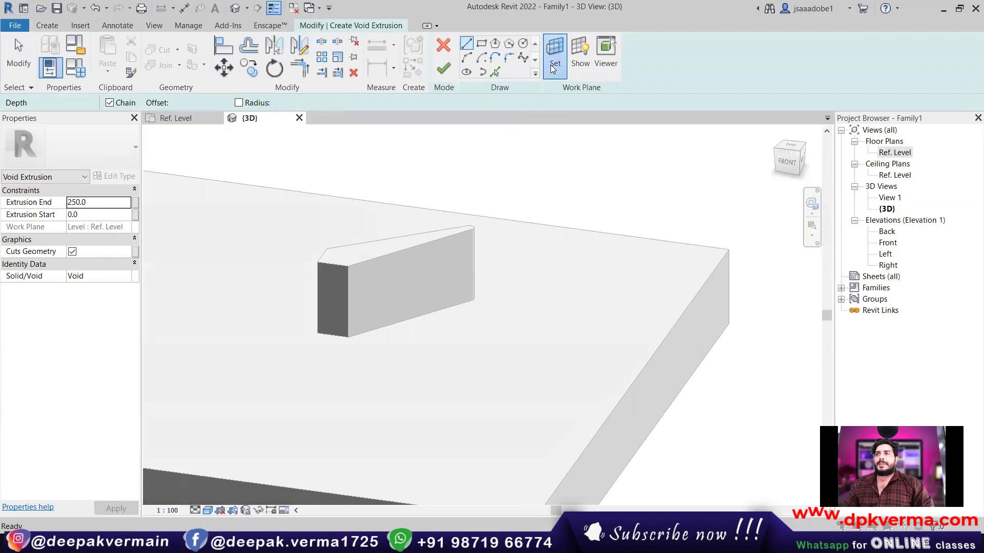
{"action": "left_click", "coordinate": [593, 261]}
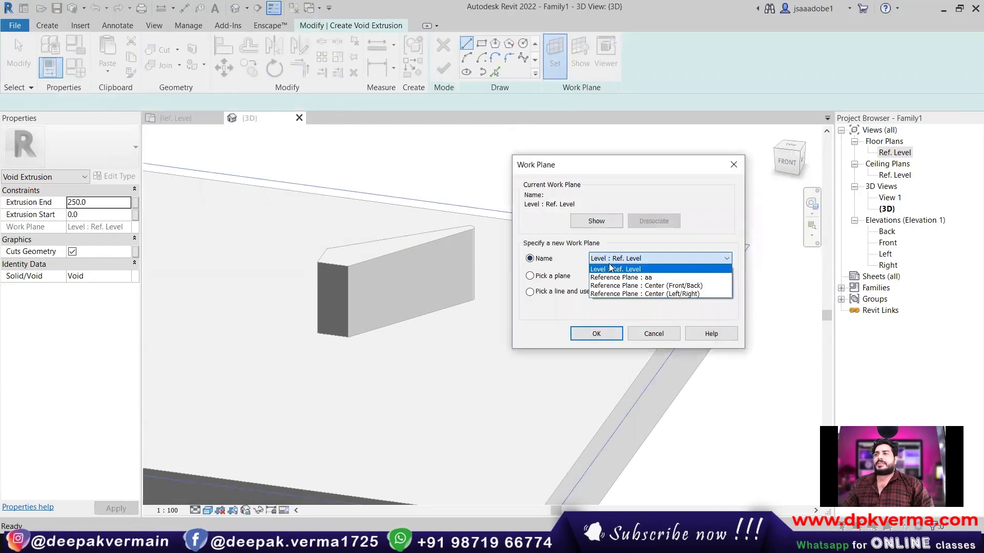
{"action": "left_click", "coordinate": [636, 279]}
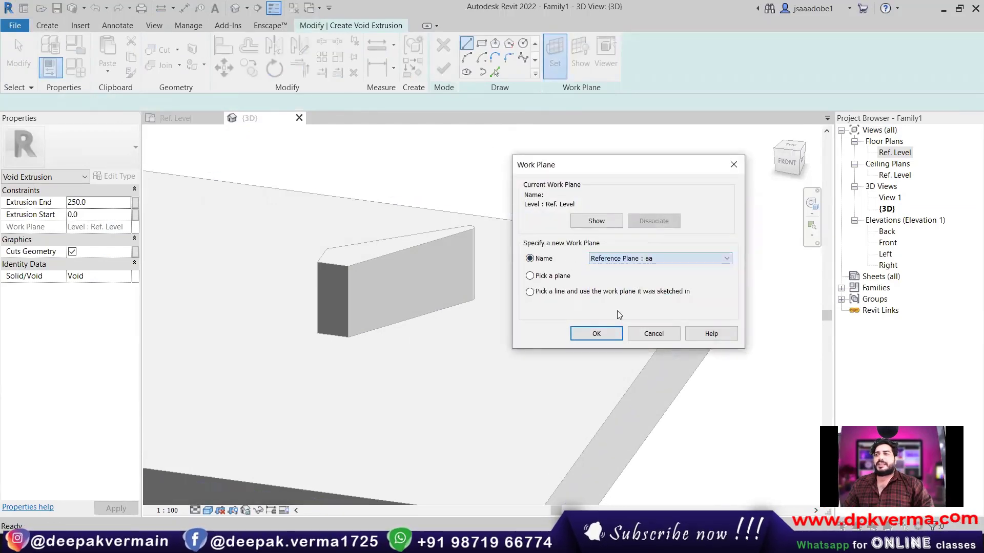
{"action": "left_click", "coordinate": [596, 334]}
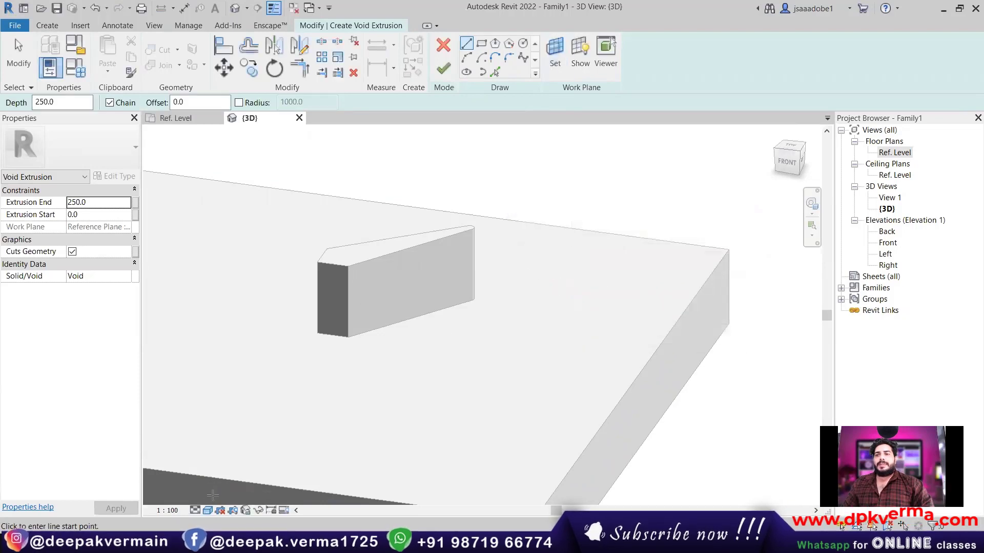
Switch to Hidden Line and trace a closed four-line outline around the box.
{"action": "left_click", "coordinate": [207, 511]}
{"action": "left_click", "coordinate": [222, 460]}
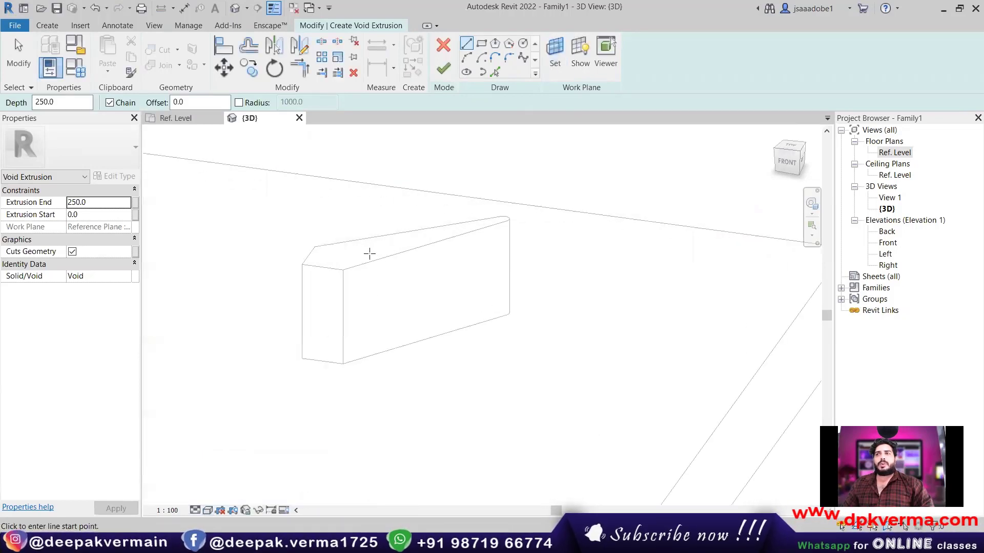
{"action": "left_click", "coordinate": [301, 264]}
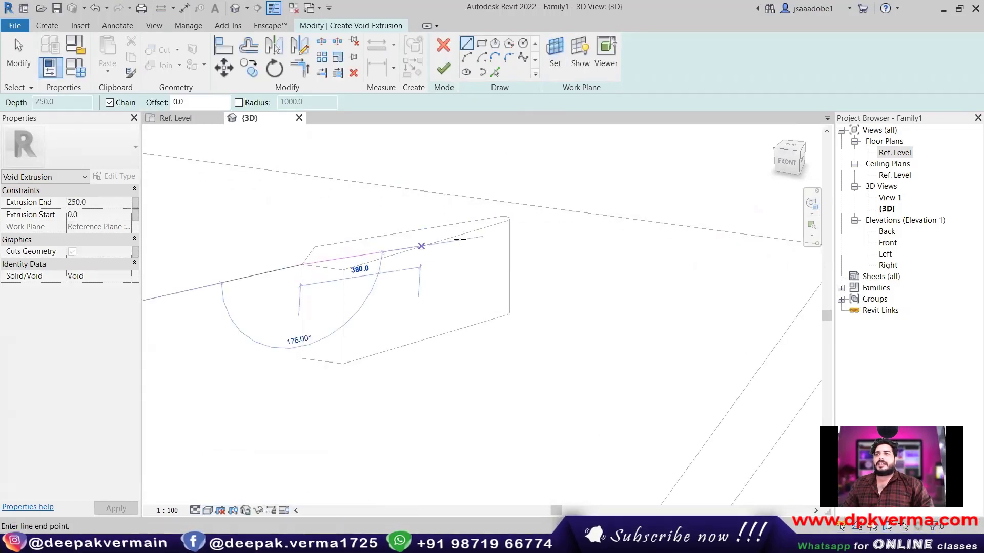
{"action": "left_click", "coordinate": [509, 218]}
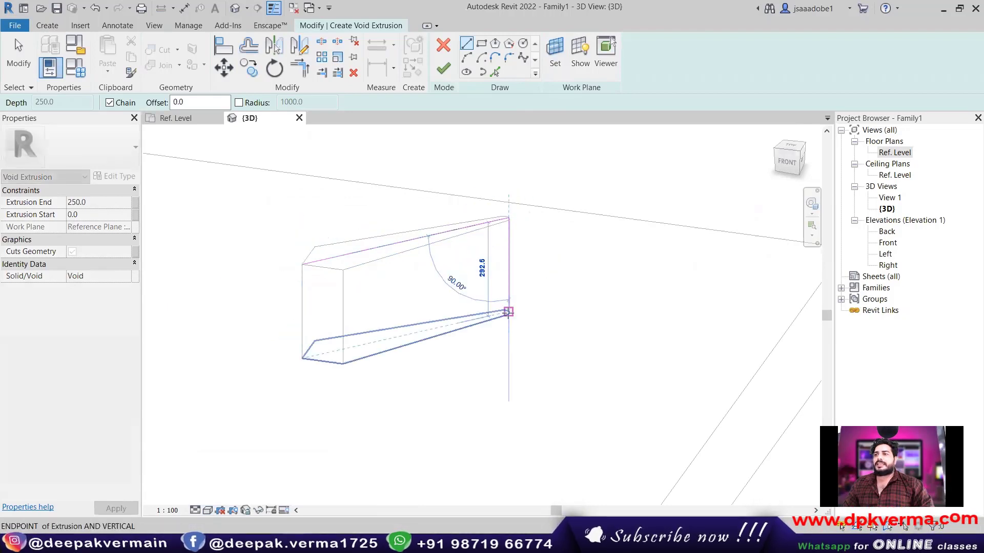
{"action": "left_click", "coordinate": [508, 311]}
{"action": "left_click", "coordinate": [302, 359]}
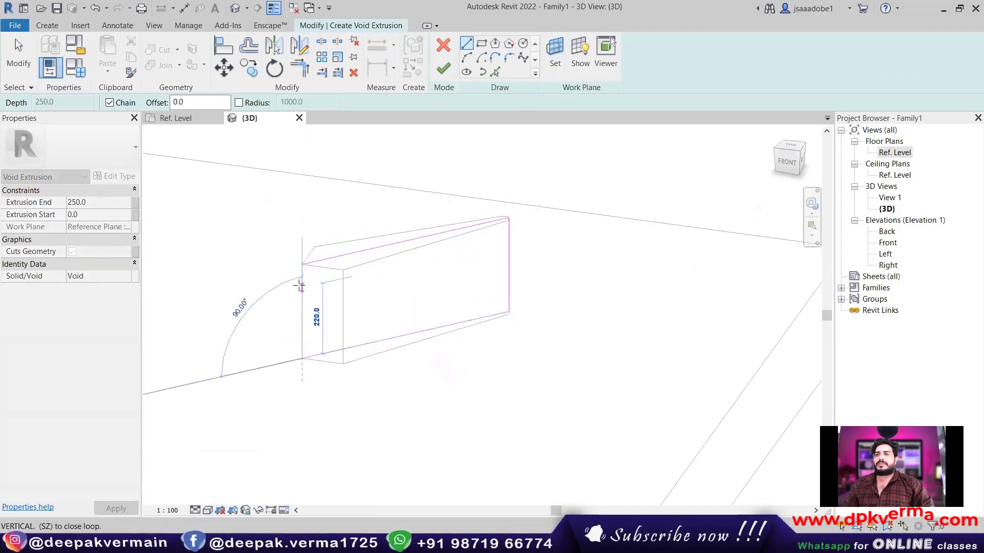
{"action": "left_click", "coordinate": [302, 265]}
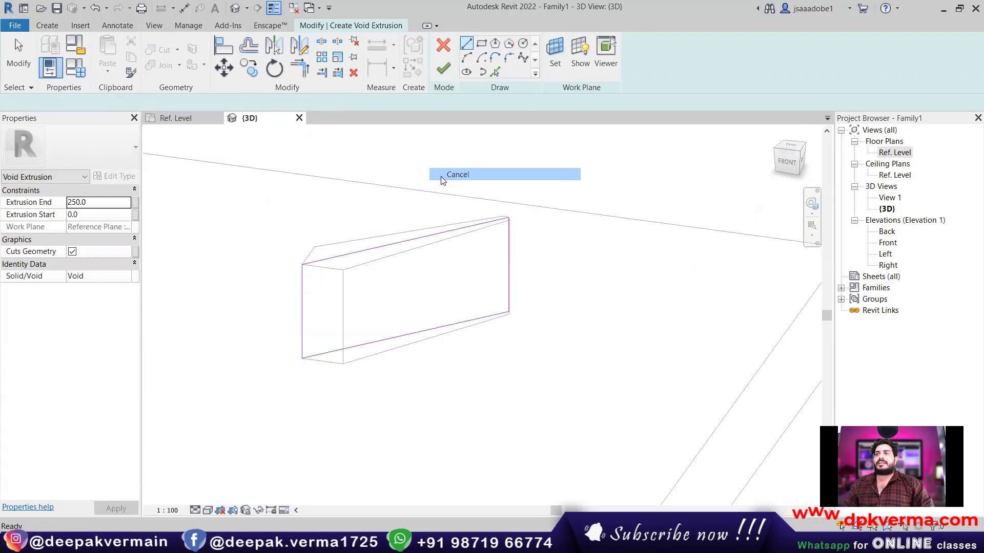
{"action": "key", "text": "Escape"}
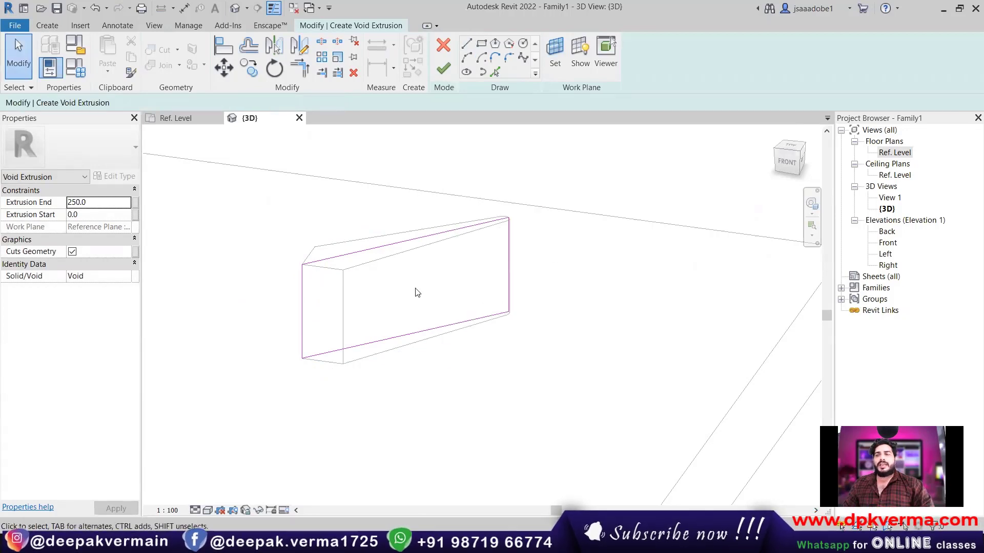
{"action": "mouse_move", "coordinate": [788, 158]}
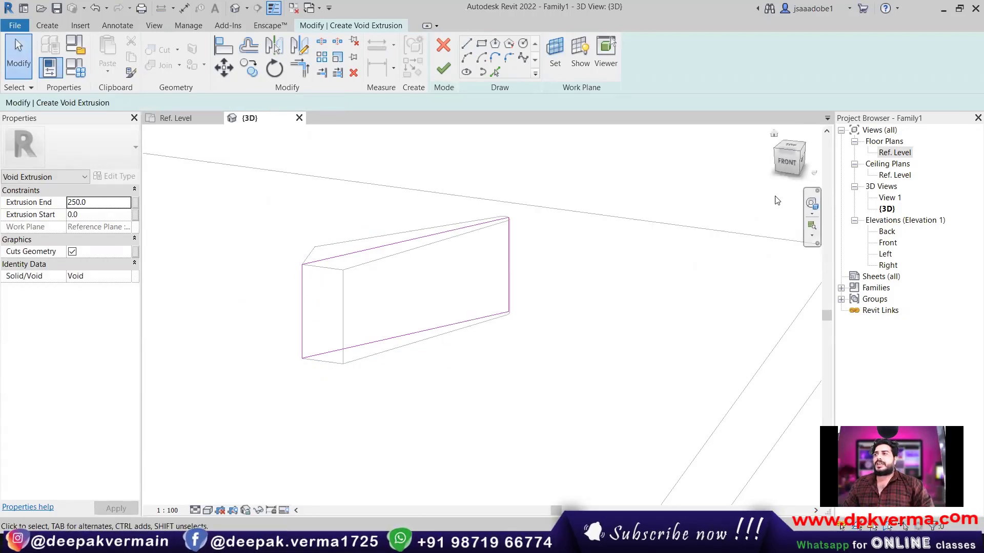
{"action": "middle_click_drag", "start_coordinate": [342, 275], "coordinate": [273, 285], "text": "shift"}
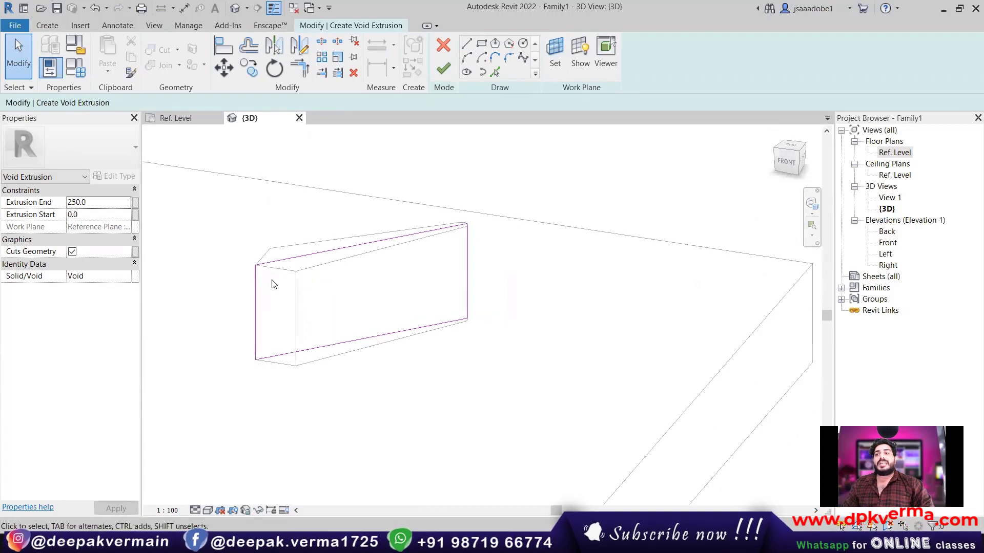
From the front-right view, draw two diagonal cut lines across the sketch box.
{"action": "left_click", "coordinate": [798, 164]}
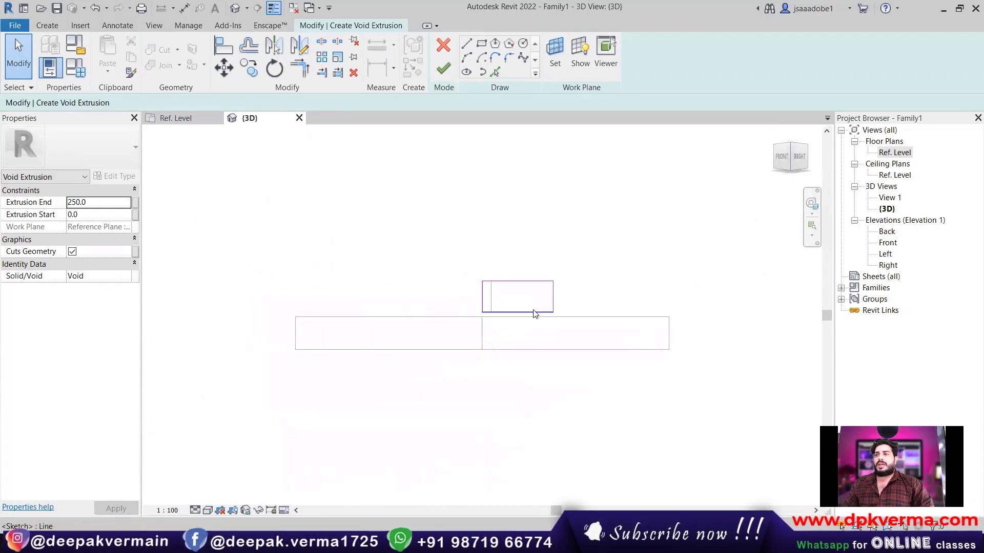
{"action": "scroll", "coordinate": [518, 323], "scroll_direction": "up", "scroll_amount": 3}
{"action": "scroll", "coordinate": [476, 318], "scroll_direction": "up", "scroll_amount": 2}
{"action": "mouse_move", "coordinate": [446, 306]}
{"action": "middle_mouse_down"}
{"action": "mouse_move", "coordinate": [385, 315]}
{"action": "mouse_move", "coordinate": [416, 297]}
{"action": "middle_mouse_up"}
{"action": "left_click", "coordinate": [463, 48]}
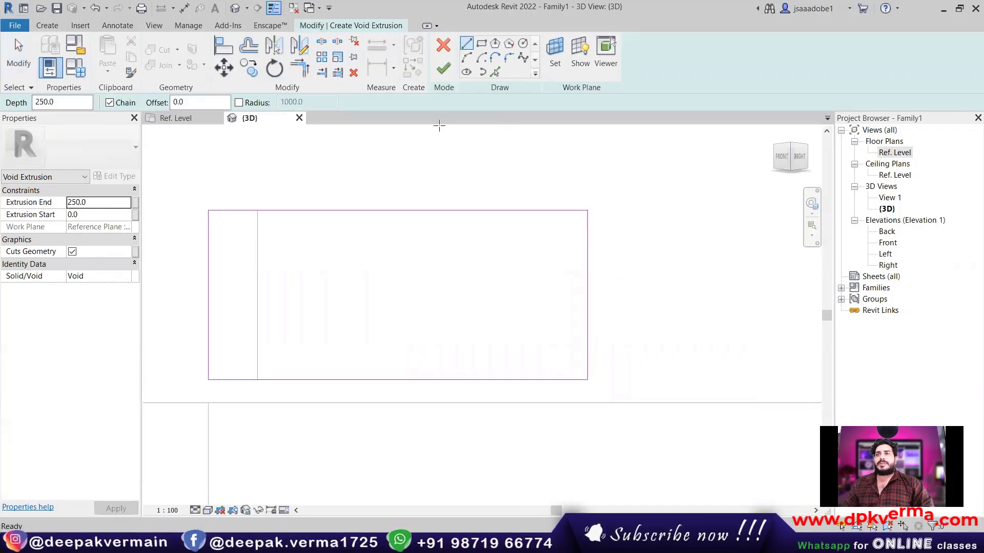
{"action": "left_click", "coordinate": [257, 254]}
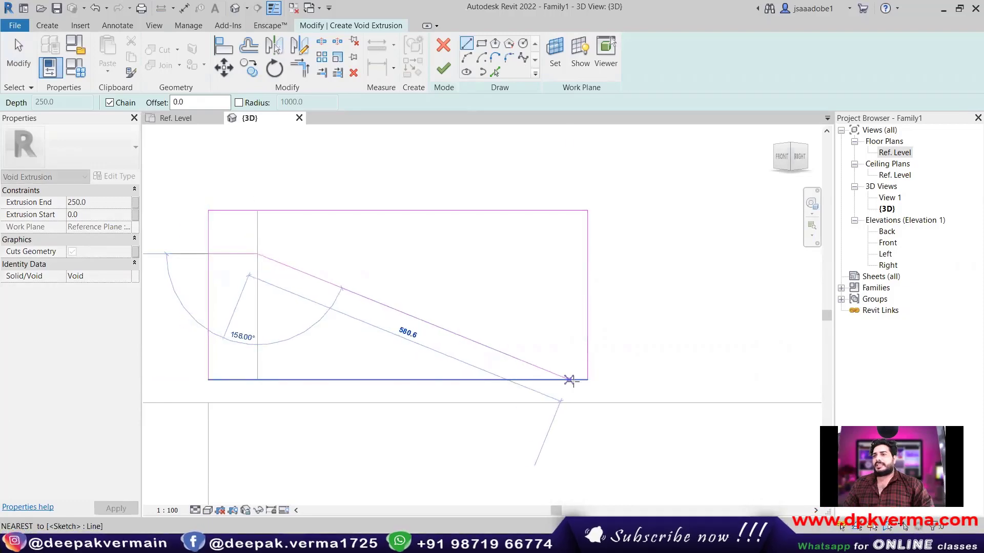
{"action": "left_click", "coordinate": [574, 380]}
{"action": "key", "text": "Escape"}
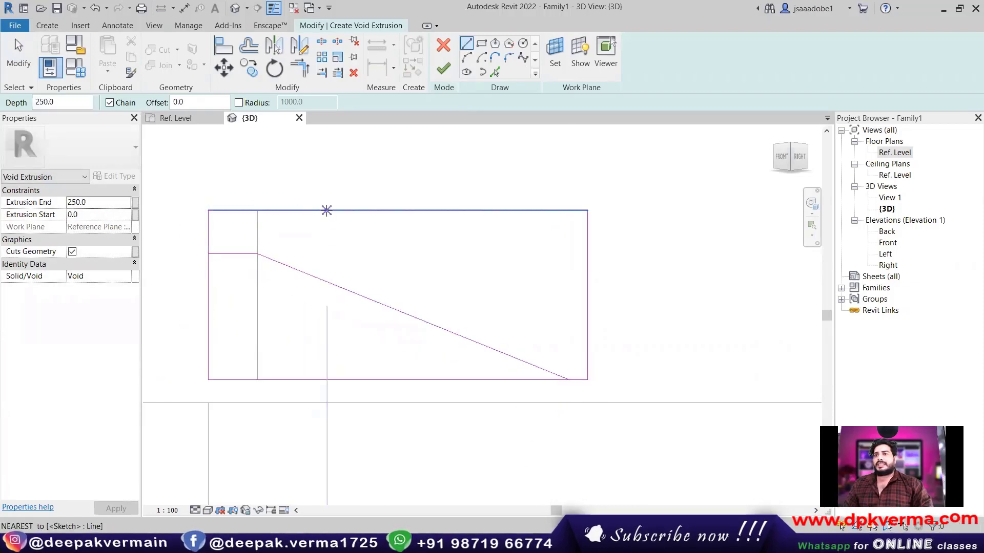
{"action": "left_click", "coordinate": [333, 210]}
{"action": "left_click", "coordinate": [588, 370]}
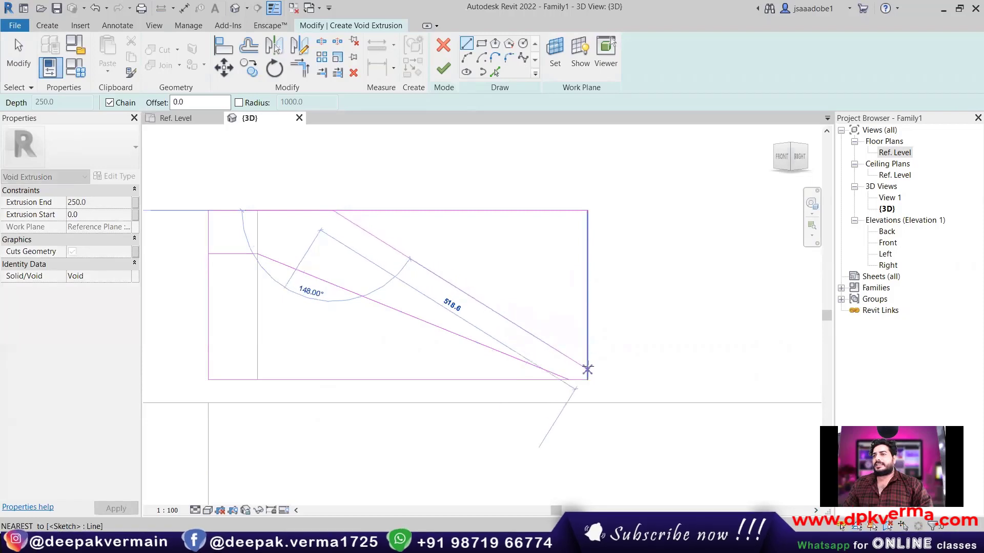
{"action": "key", "text": "Escape"}
{"action": "key", "text": "Escape"}
Trim the outline to the diagonal, finish the void extrusion, and orbit to check the tapered cut.
{"action": "scroll", "coordinate": [513, 330], "scroll_direction": "down", "scroll_amount": 1}
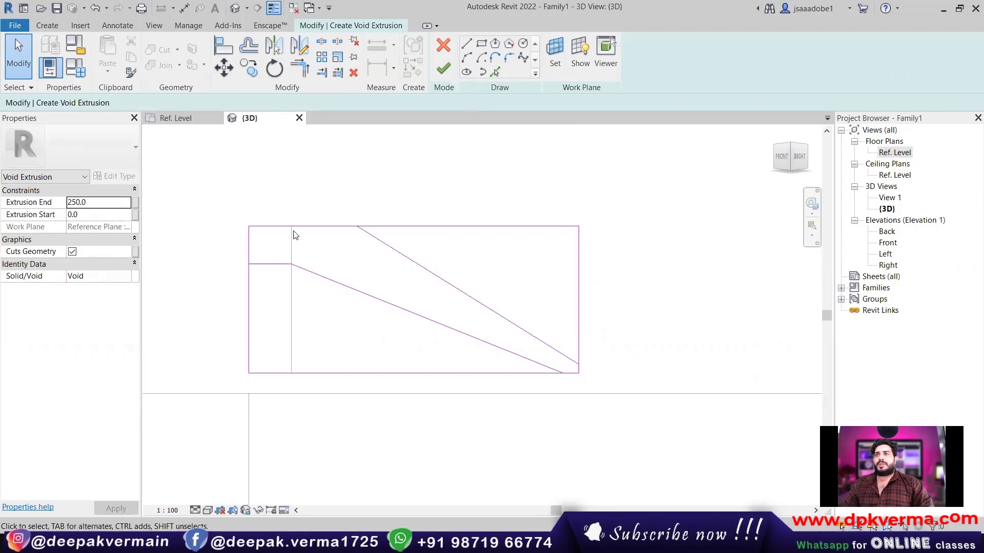
{"action": "left_click", "coordinate": [261, 263]}
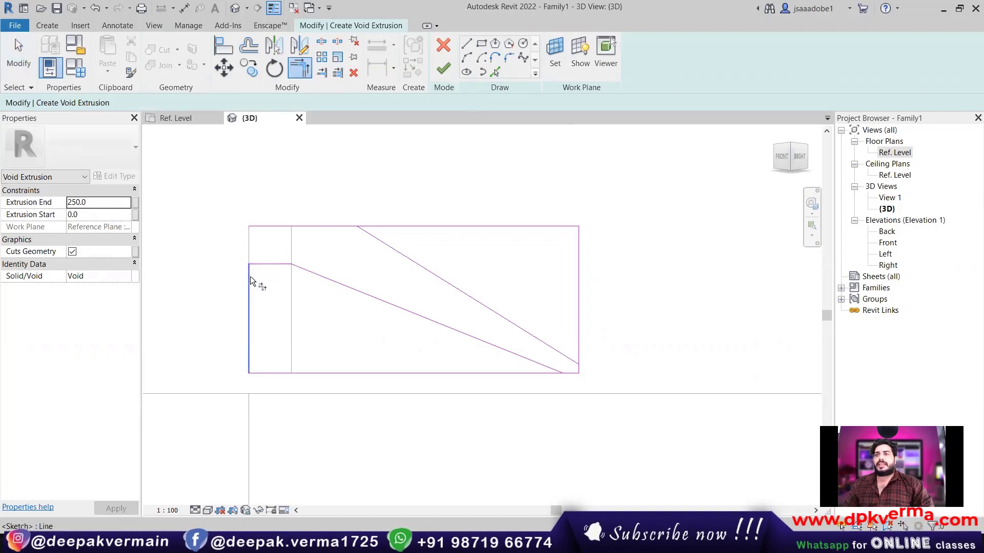
{"action": "left_click", "coordinate": [538, 369]}
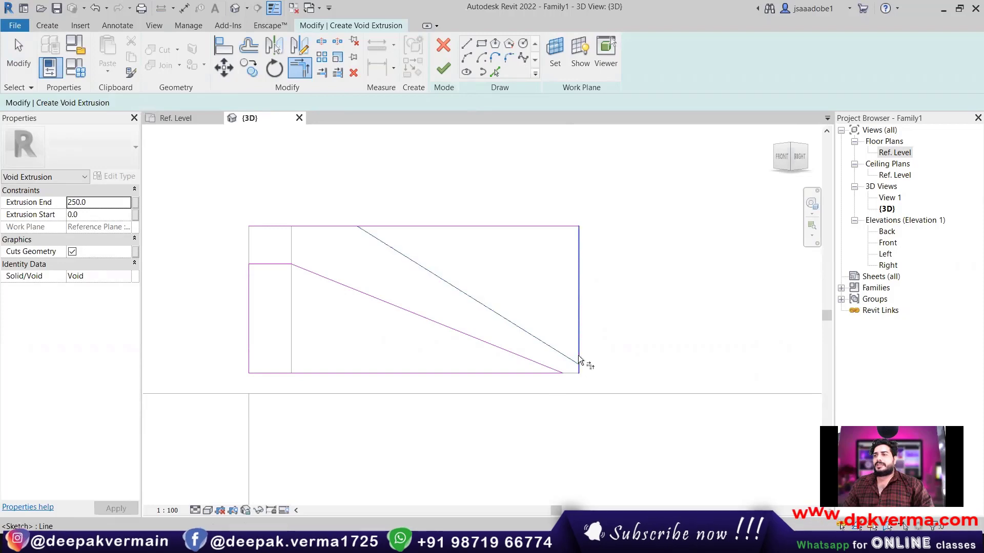
{"action": "mouse_move", "coordinate": [385, 280]}
{"action": "middle_mouse_down", "text": "shift"}
{"action": "mouse_move", "coordinate": [428, 358]}
{"action": "mouse_move", "coordinate": [480, 367]}
{"action": "middle_mouse_up", "text": "shift"}
{"action": "left_click", "coordinate": [449, 74]}
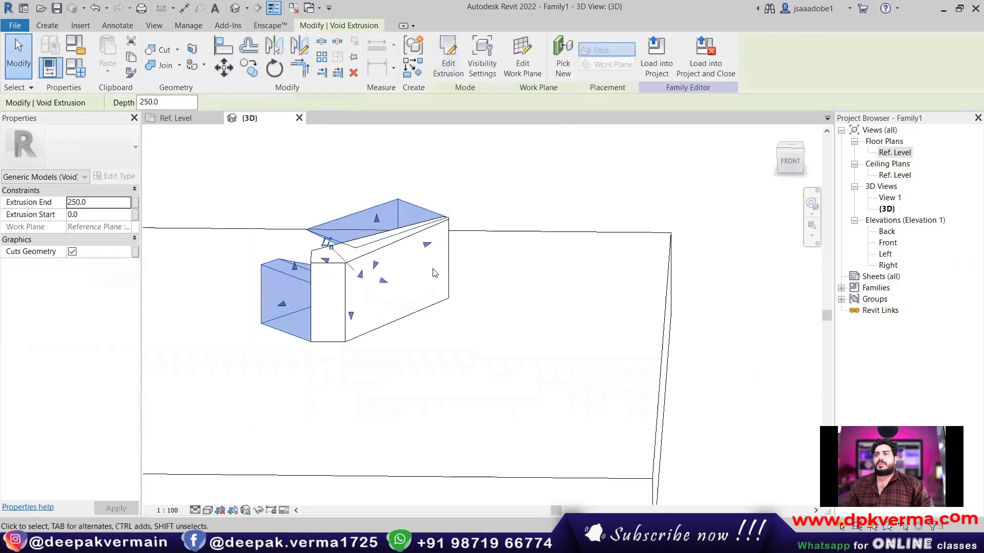
{"action": "middle_click_drag", "start_coordinate": [386, 287], "coordinate": [542, 182], "text": "shift"}
Give the tapered extrusion AEC Materials > Metal > Aluminum, using its render appearance.
{"action": "left_click", "coordinate": [542, 182]}
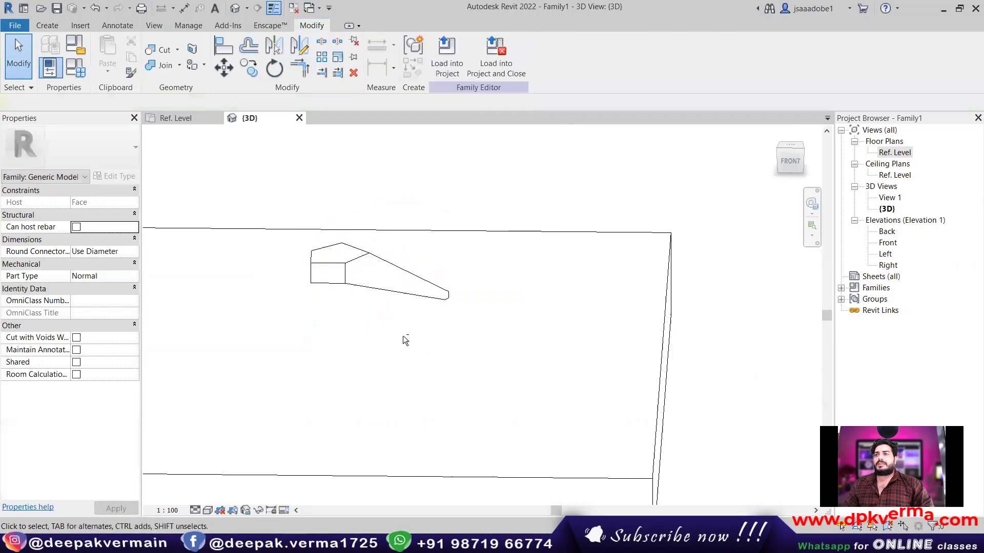
{"action": "mouse_move", "coordinate": [403, 340]}
{"action": "middle_mouse_down", "text": "shift"}
{"action": "mouse_move", "coordinate": [307, 289]}
{"action": "mouse_move", "coordinate": [303, 333]}
{"action": "mouse_move", "coordinate": [475, 281]}
{"action": "middle_mouse_up", "text": "shift"}
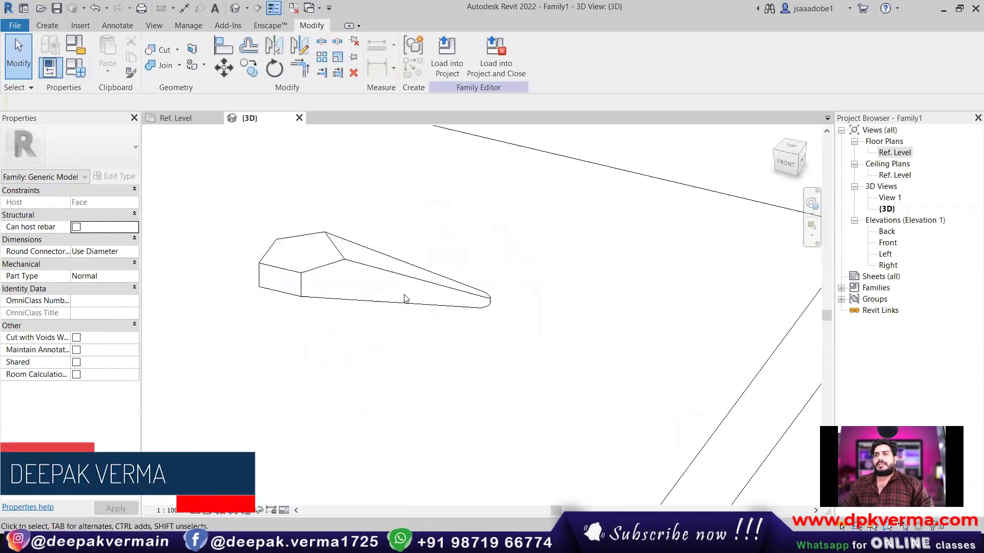
{"action": "left_click", "coordinate": [369, 270]}
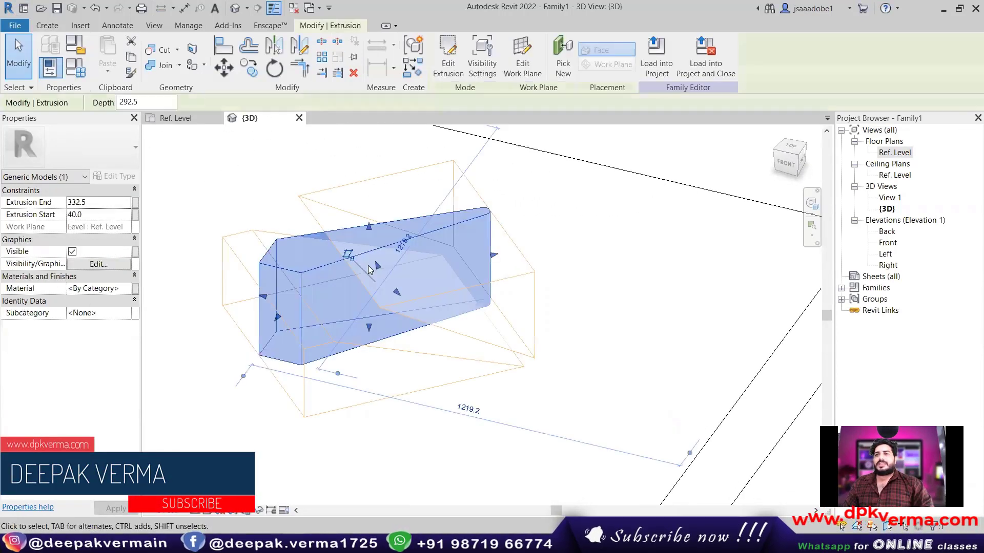
{"action": "left_click", "coordinate": [122, 288]}
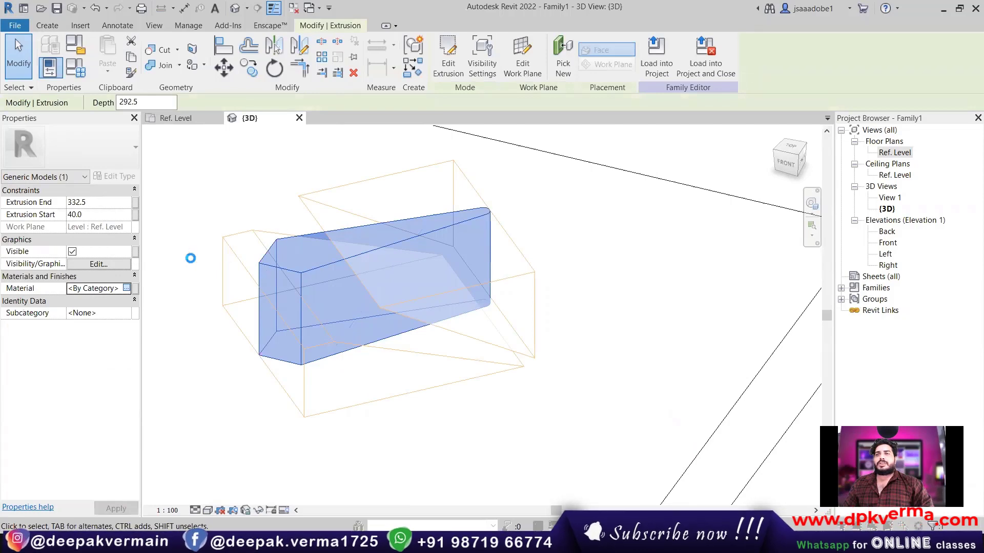
{"action": "left_click", "coordinate": [126, 288]}
{"action": "left_click", "coordinate": [162, 336]}
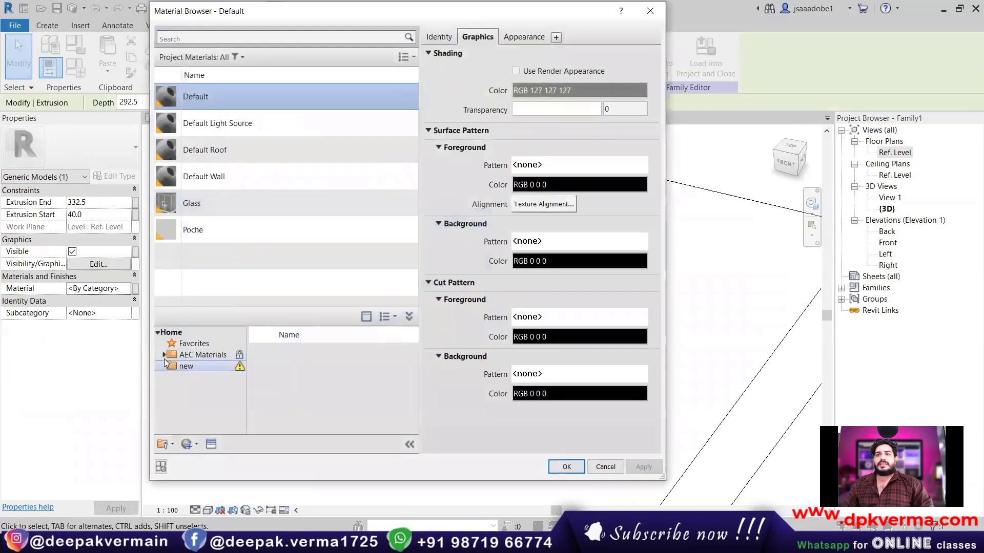
{"action": "left_click", "coordinate": [163, 356]}
{"action": "scroll", "coordinate": [205, 389], "scroll_direction": "down", "scroll_amount": 2}
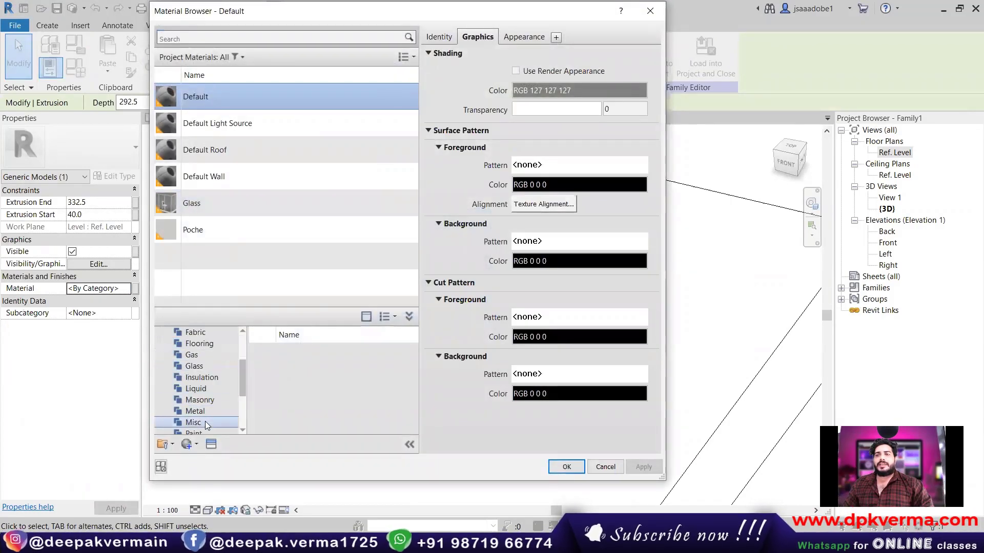
{"action": "left_click", "coordinate": [197, 412]}
{"action": "left_click", "coordinate": [403, 356]}
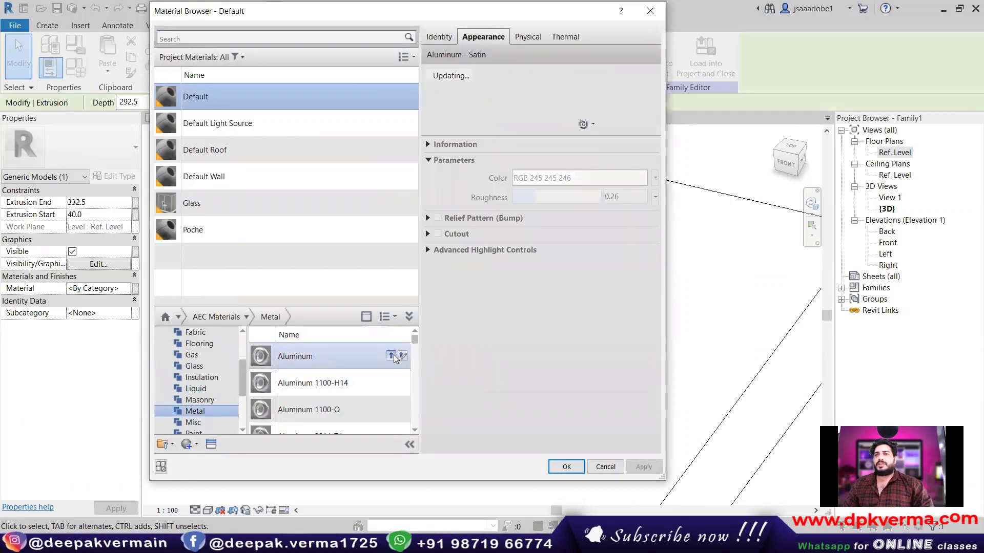
{"action": "left_click", "coordinate": [516, 71]}
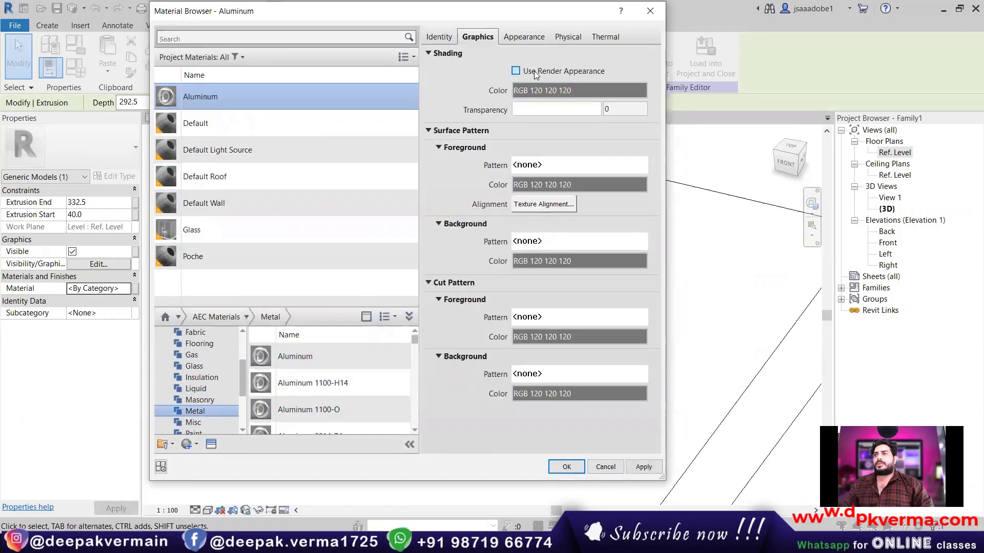
{"action": "left_click", "coordinate": [566, 467]}
Switch the 3D view's visual style to Shaded.
{"action": "left_click", "coordinate": [603, 293]}
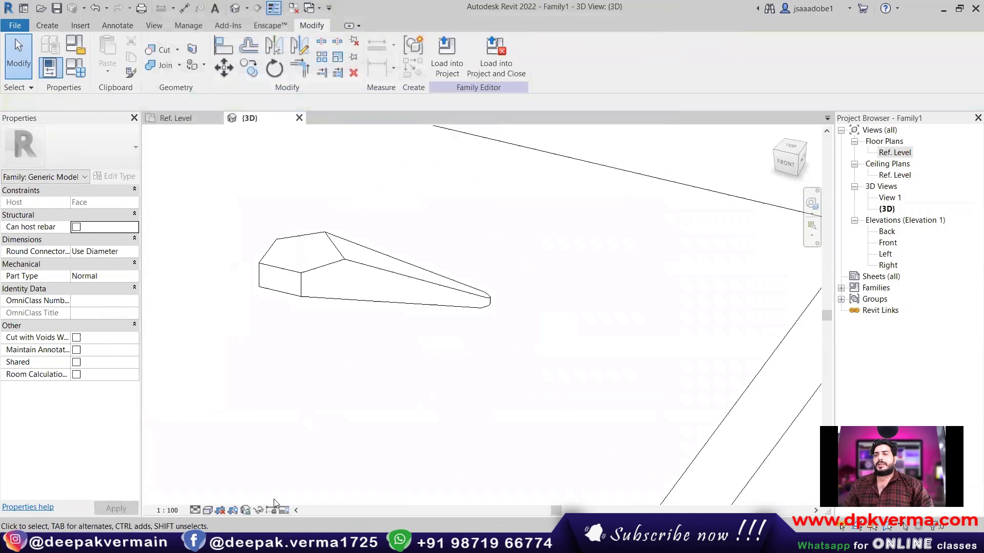
{"action": "left_click", "coordinate": [208, 510]}
{"action": "left_click", "coordinate": [241, 471]}
{"action": "scroll", "coordinate": [364, 317], "scroll_direction": "down", "scroll_amount": 2}
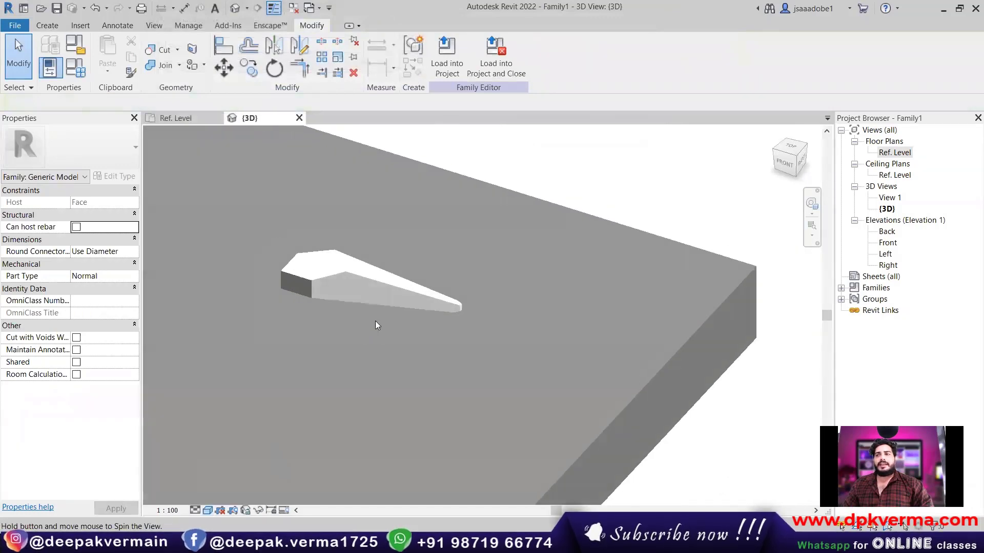
Enlarge the glass spider fitting photo in the 'spider glass lock' image results for reference.
{"action": "middle_click_drag", "start_coordinate": [364, 316], "coordinate": [409, 333], "text": "shift"}
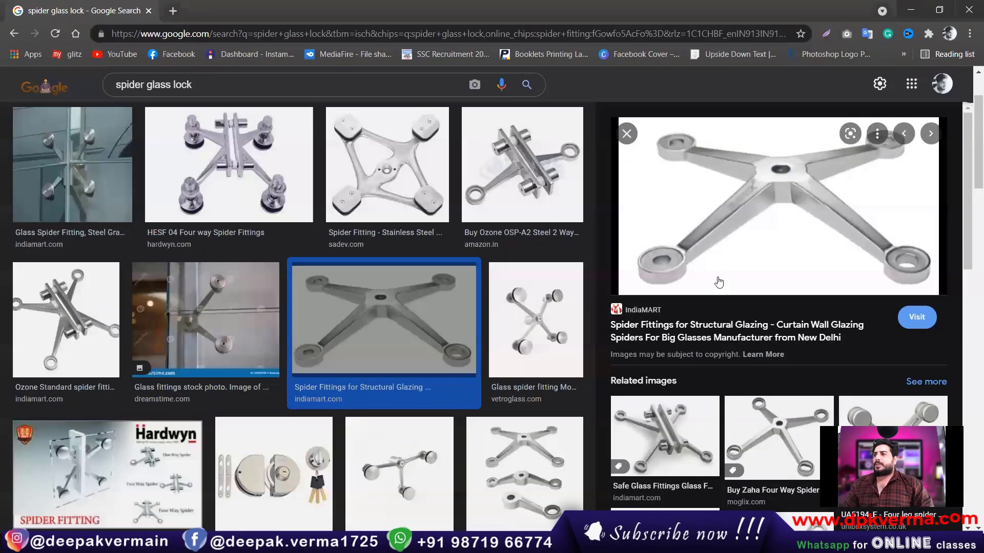
{"action": "left_click", "coordinate": [105, 174]}
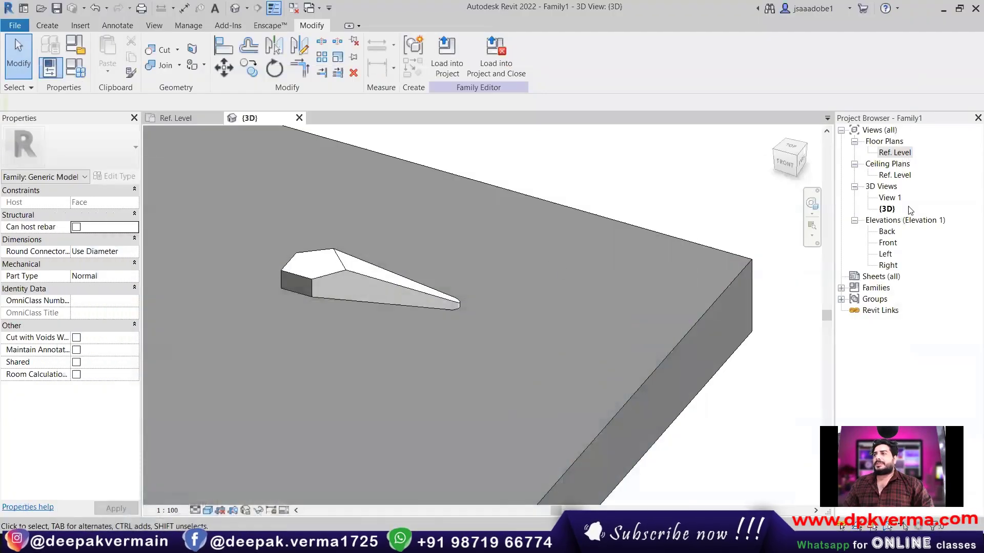
In the Ref. Level plan, extrude a radius-10 circle centred on the arm tip.
{"action": "double_click", "coordinate": [894, 152]}
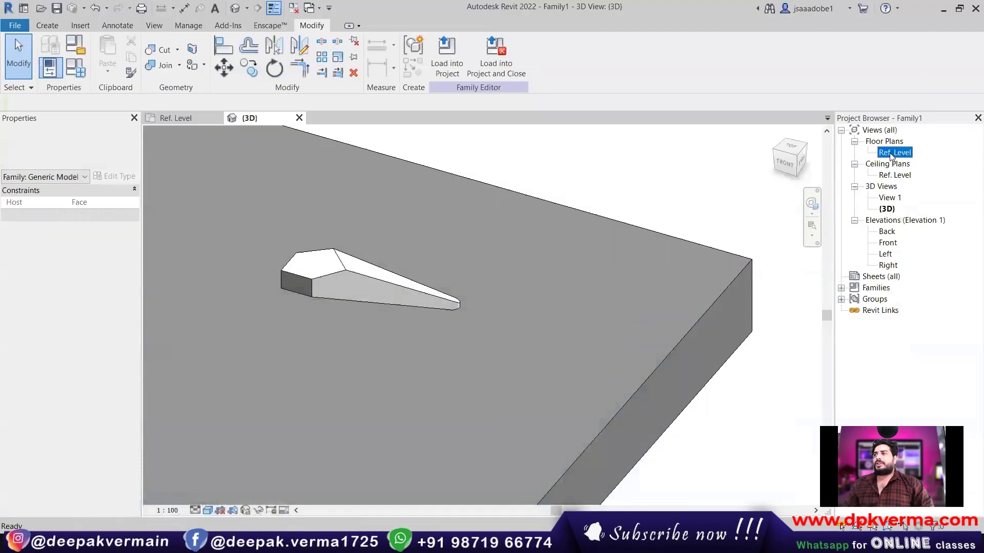
{"action": "scroll", "coordinate": [444, 214], "scroll_direction": "up", "scroll_amount": 3}
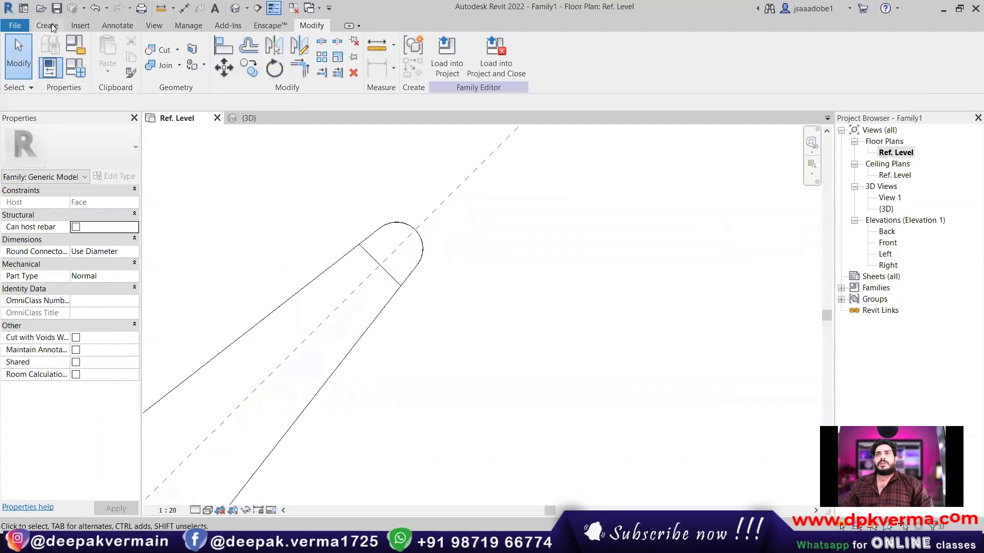
{"action": "left_click", "coordinate": [47, 25]}
{"action": "left_click", "coordinate": [110, 51]}
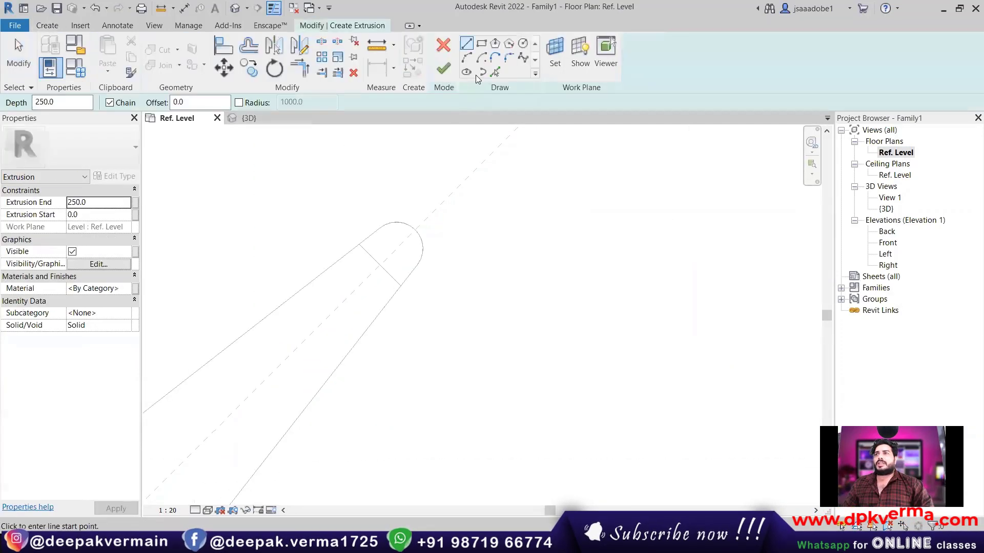
{"action": "left_click", "coordinate": [523, 43]}
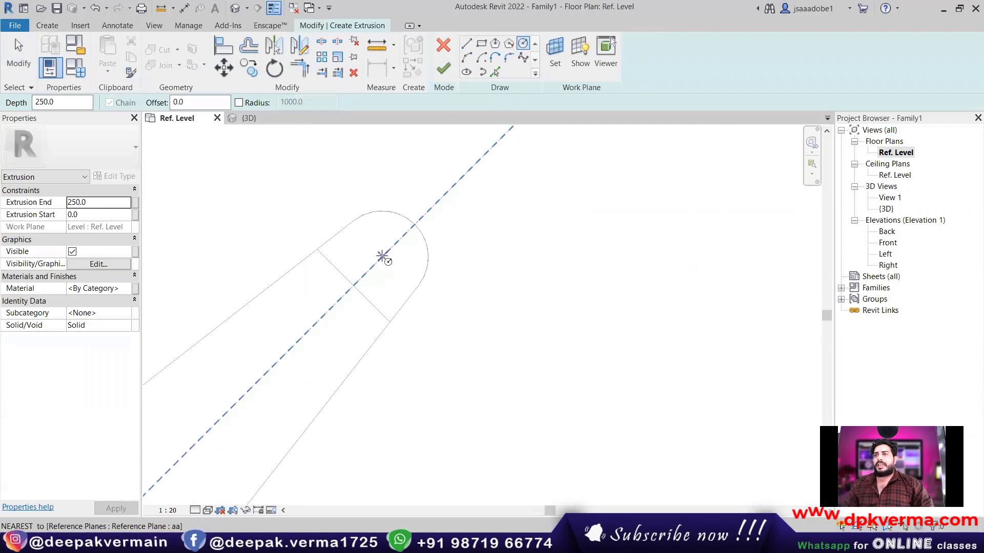
{"action": "left_click", "coordinate": [388, 255]}
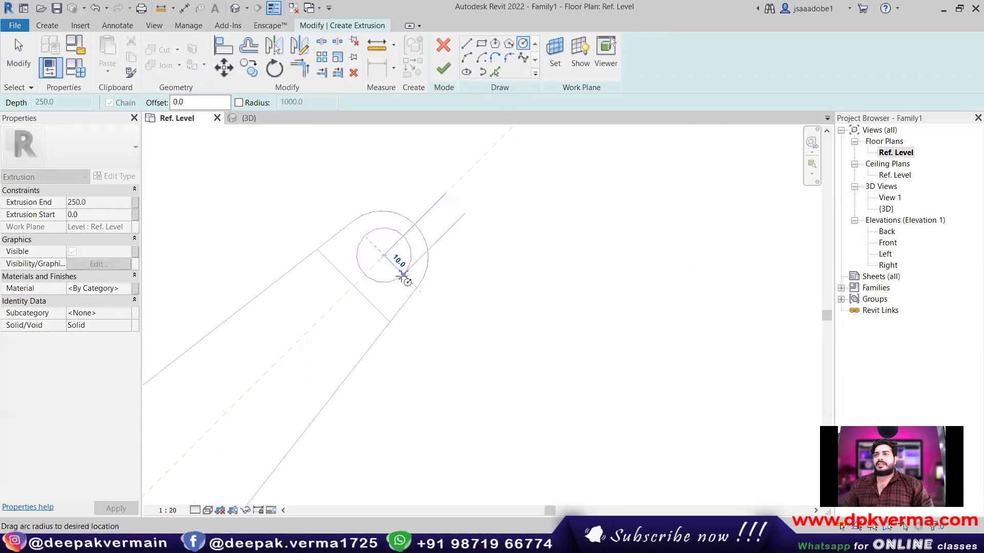
{"action": "left_click", "coordinate": [402, 278]}
{"action": "left_click", "coordinate": [450, 74]}
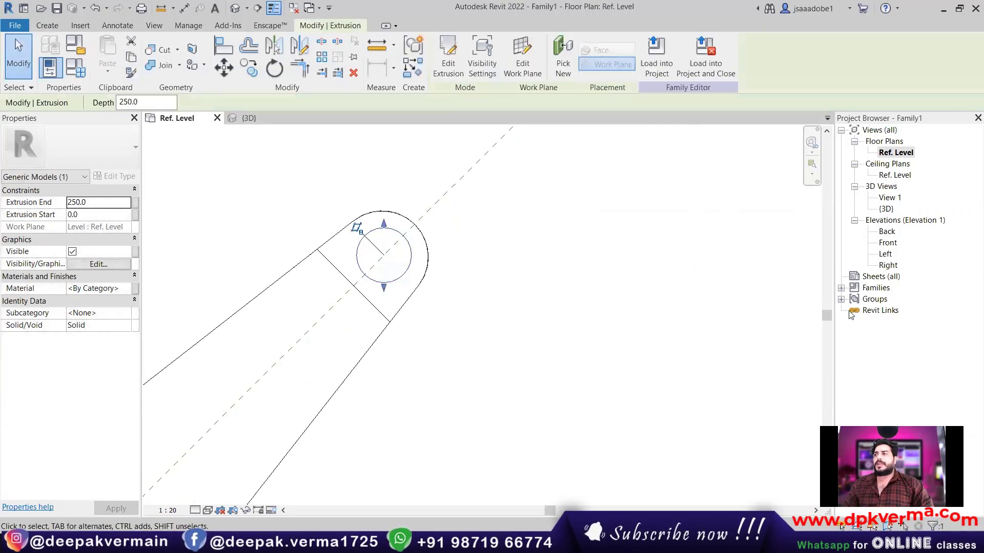
In Front elevation, lower the round post's top to height 40.
{"action": "double_click", "coordinate": [888, 243]}
{"action": "scroll", "coordinate": [502, 358], "scroll_direction": "up", "scroll_amount": 3}
{"action": "scroll", "coordinate": [492, 379], "scroll_direction": "up", "scroll_amount": 3}
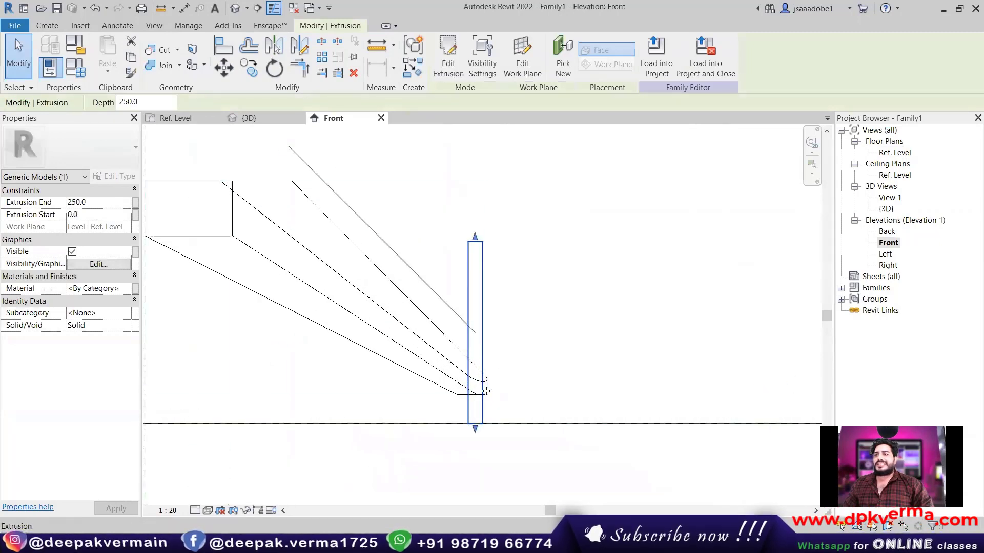
{"action": "scroll", "coordinate": [507, 349], "scroll_direction": "up", "scroll_amount": 2}
{"action": "left_click", "coordinate": [482, 276]}
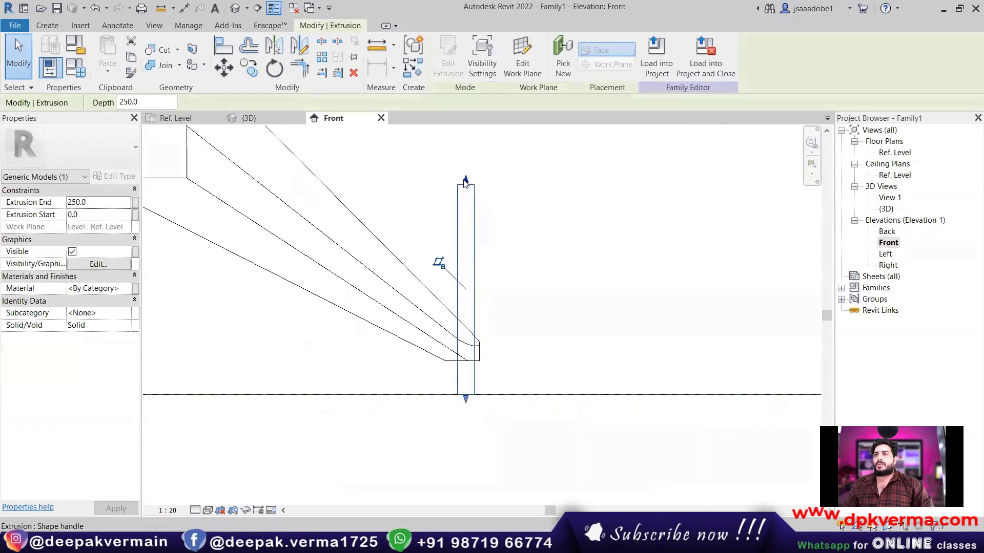
{"action": "left_click_drag", "start_coordinate": [470, 355], "coordinate": [468, 396]}
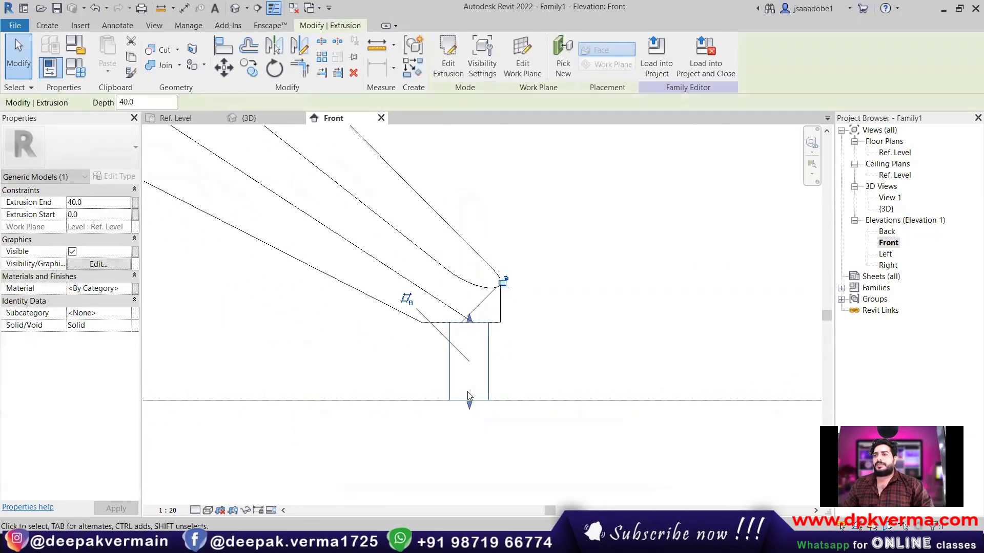
{"action": "left_click", "coordinate": [529, 355]}
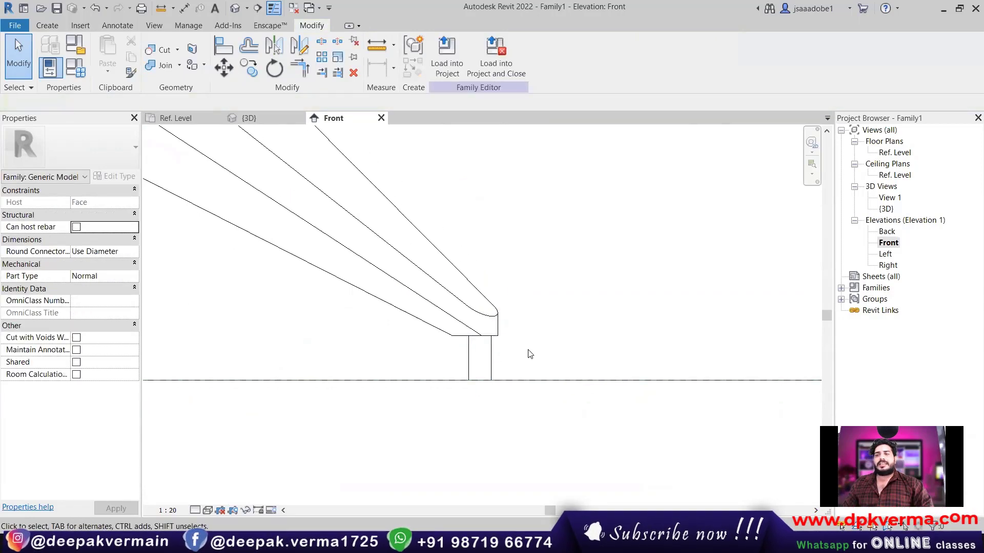
In the Ref. Level plan, extrude a radius-40 circle concentric with the post.
{"action": "double_click", "coordinate": [888, 152]}
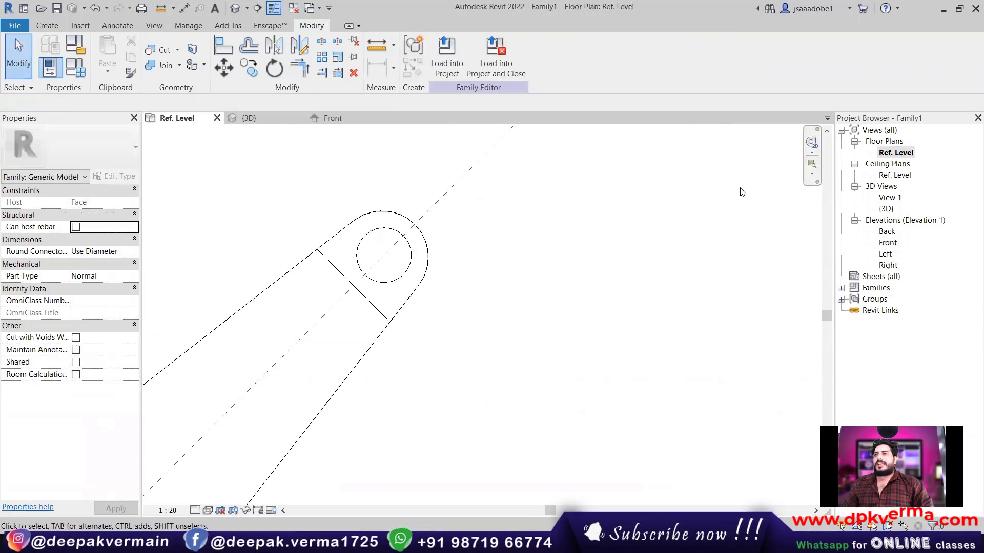
{"action": "left_click", "coordinate": [50, 26]}
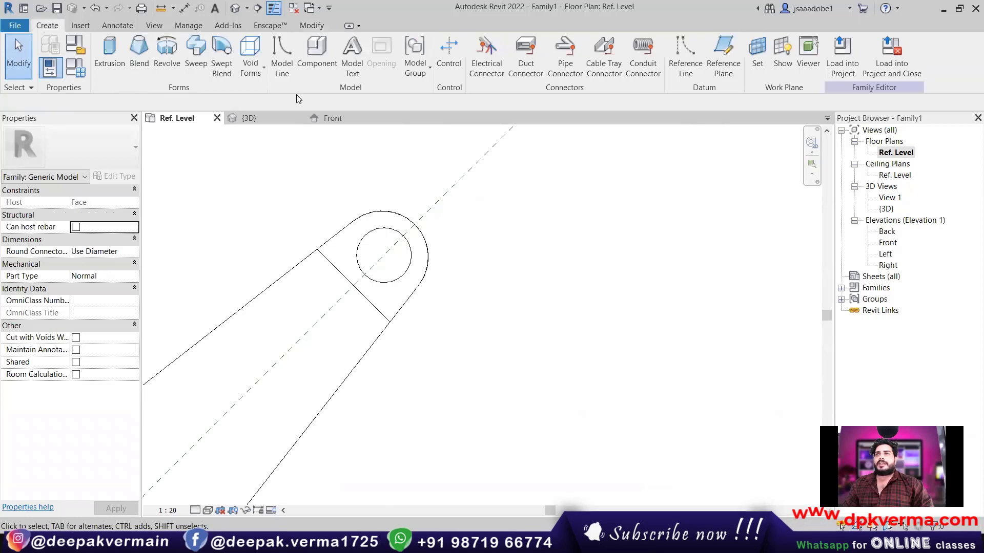
{"action": "left_click", "coordinate": [110, 51]}
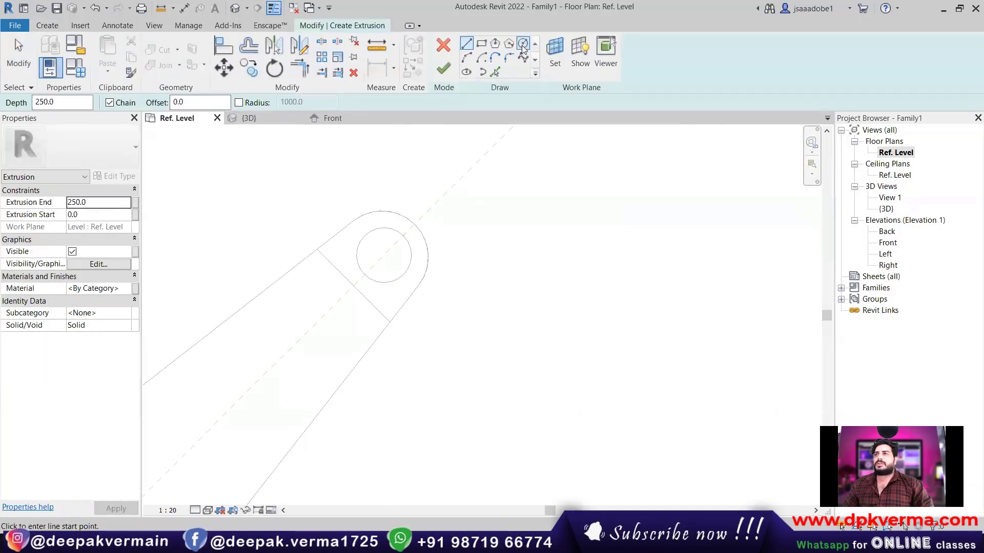
{"action": "left_click", "coordinate": [523, 46]}
{"action": "left_click", "coordinate": [384, 255]}
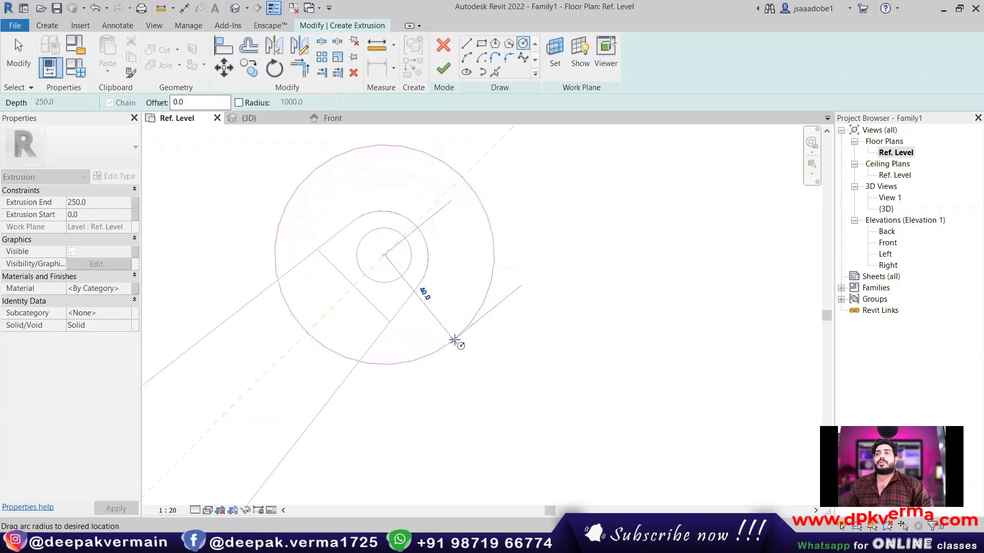
{"action": "left_click", "coordinate": [445, 329]}
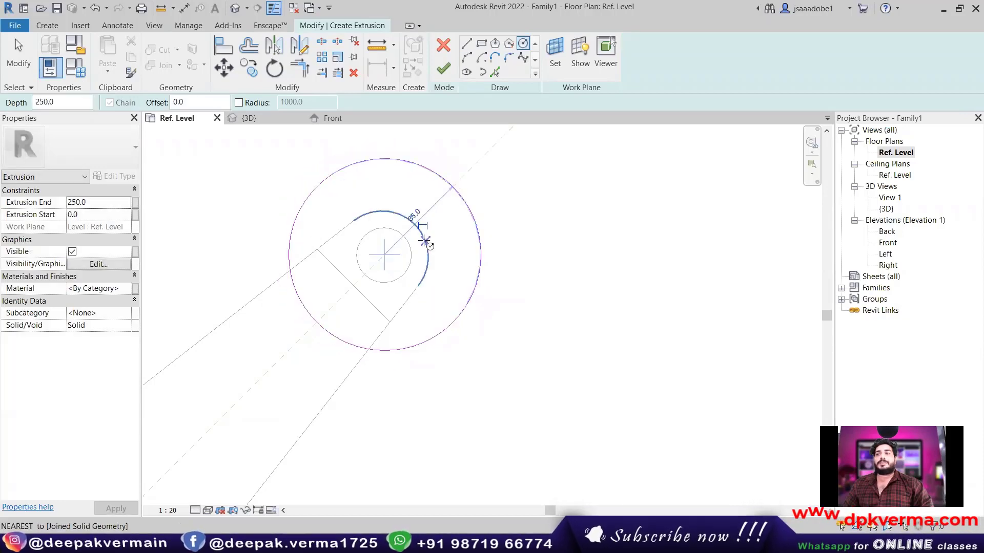
{"action": "left_click", "coordinate": [443, 68]}
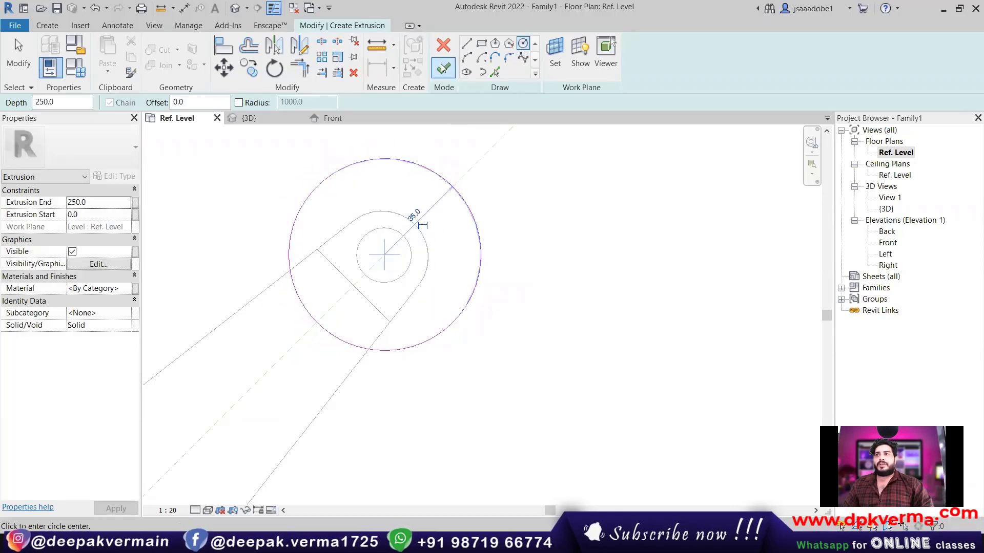
In Front elevation, make the plate 10 thick and start the post at 10.
{"action": "double_click", "coordinate": [889, 243]}
{"action": "scroll", "coordinate": [538, 275], "scroll_direction": "down", "scroll_amount": 2}
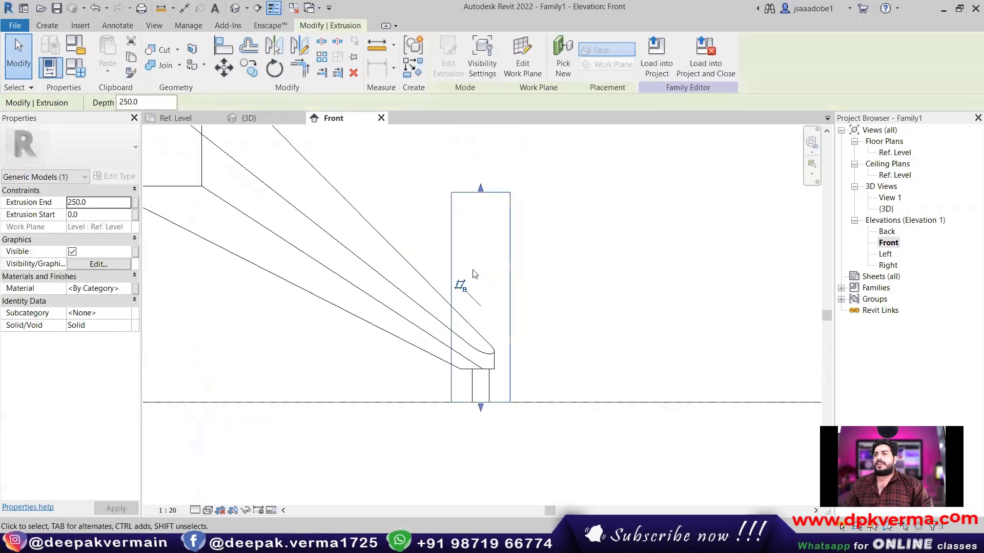
{"action": "scroll", "coordinate": [476, 231], "scroll_direction": "up", "scroll_amount": 2}
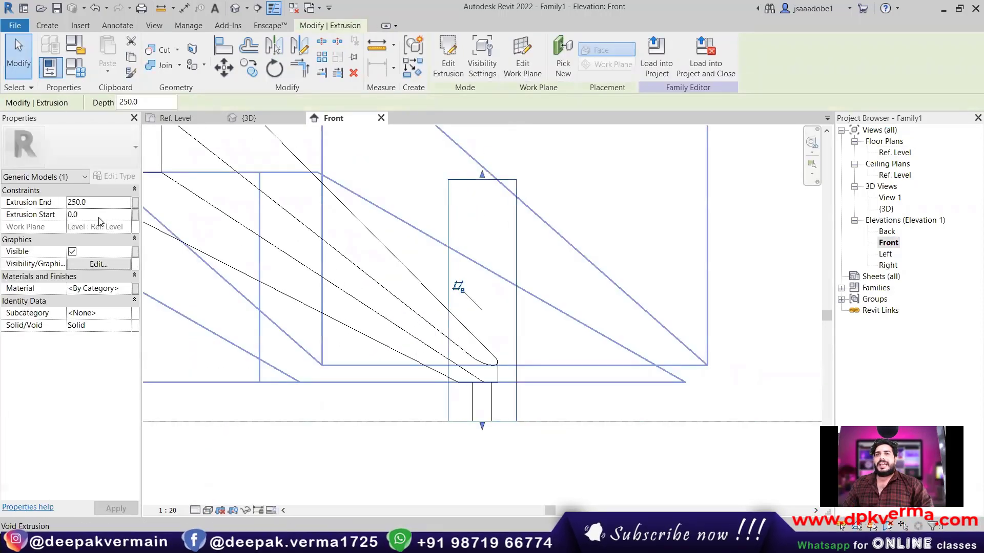
{"action": "type", "text": "10"}
{"action": "key", "text": "Return"}
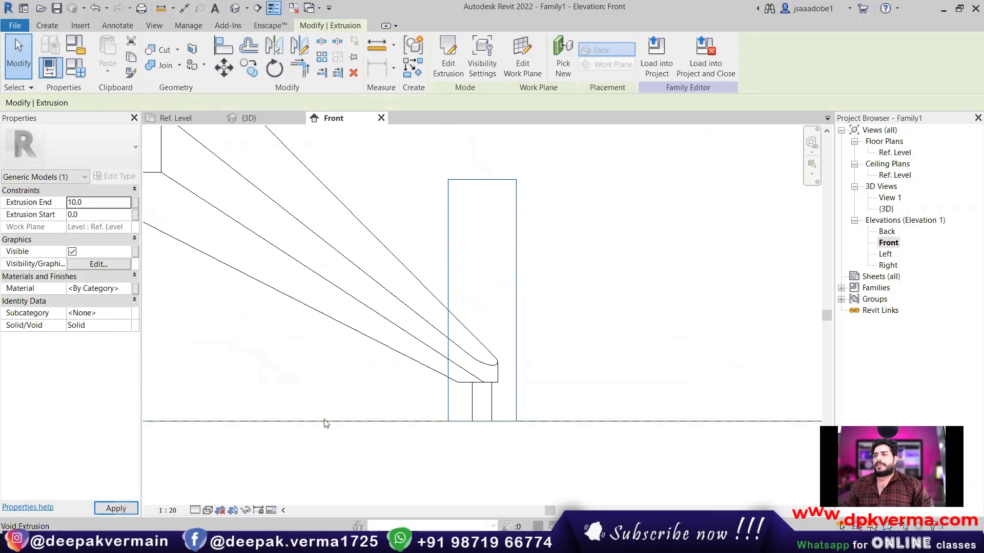
{"action": "scroll", "coordinate": [487, 400], "scroll_direction": "up", "scroll_amount": 2}
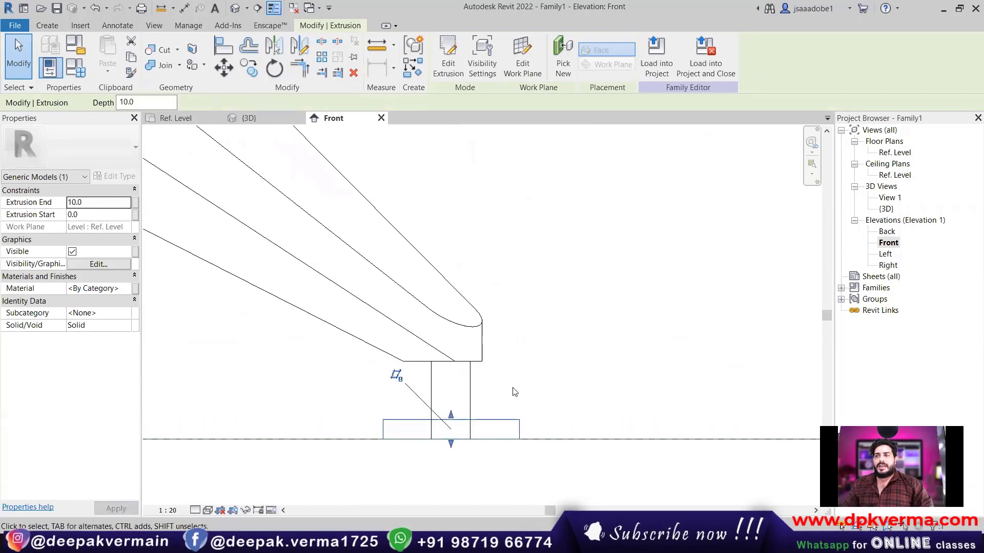
{"action": "left_click", "coordinate": [492, 397]}
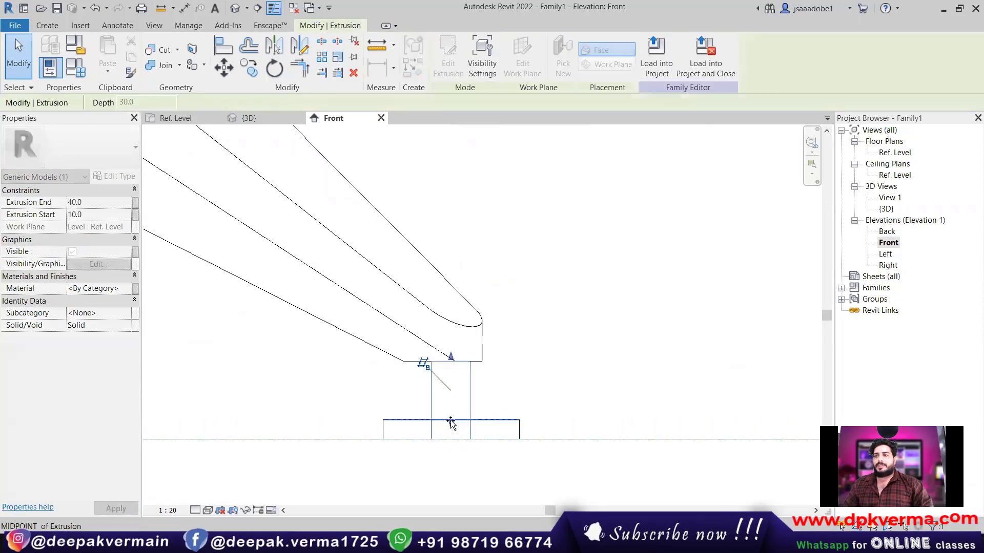
{"action": "key", "text": "ctrl+Tab"}
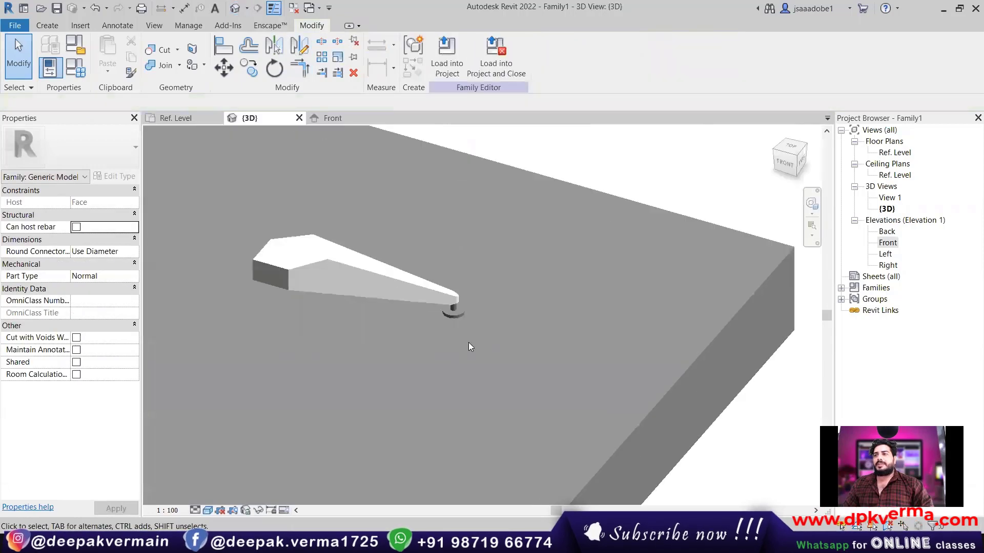
Assign the Aluminum material to the round post.
{"action": "middle_click_drag", "start_coordinate": [468, 343], "coordinate": [451, 278], "text": "shift"}
{"action": "scroll", "coordinate": [466, 355], "scroll_direction": "up", "scroll_amount": 3}
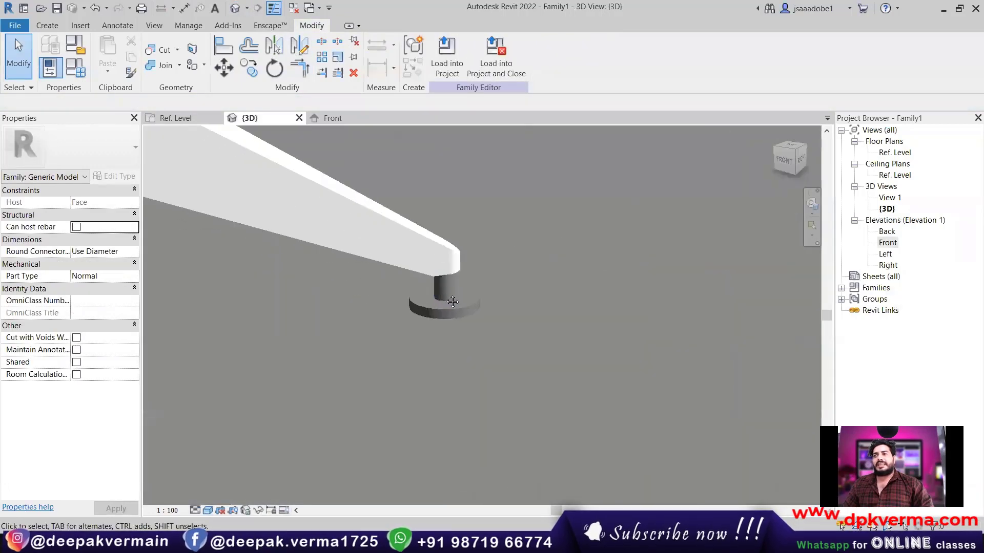
{"action": "scroll", "coordinate": [451, 302], "scroll_direction": "up", "scroll_amount": 2}
{"action": "left_click", "coordinate": [465, 310]}
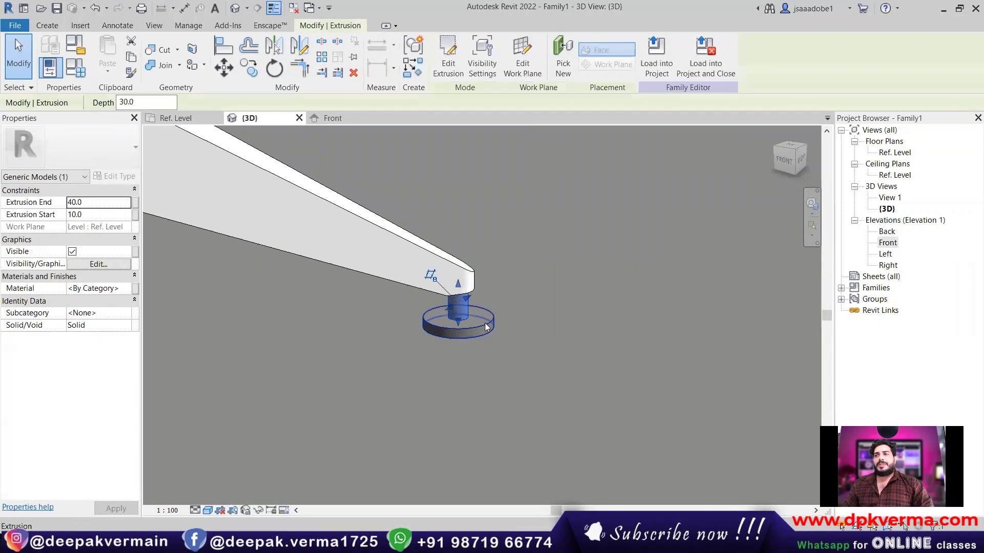
{"action": "left_click", "coordinate": [127, 289]}
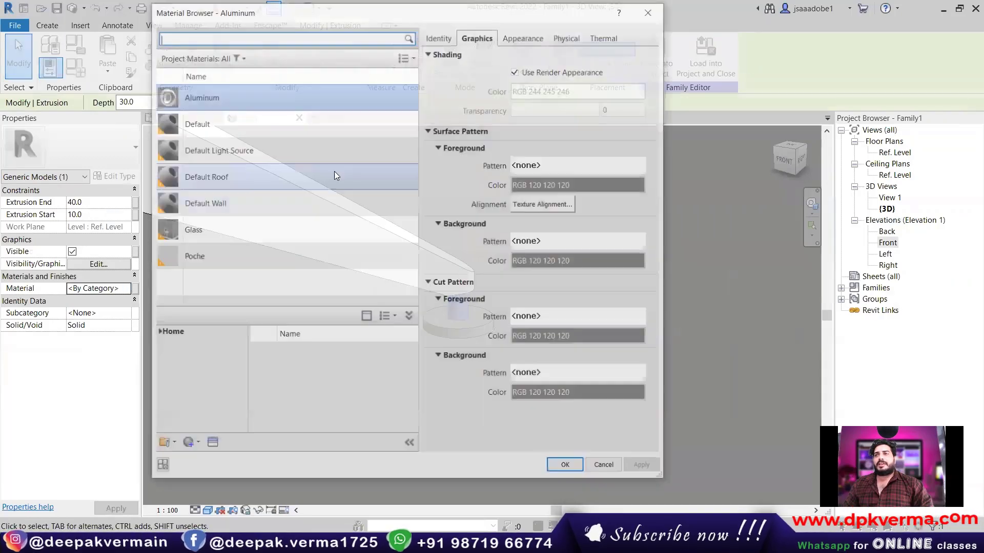
{"action": "left_click", "coordinate": [565, 466]}
Assign Aluminum to the round base plate, then start Join Geometry.
{"action": "left_click", "coordinate": [473, 329]}
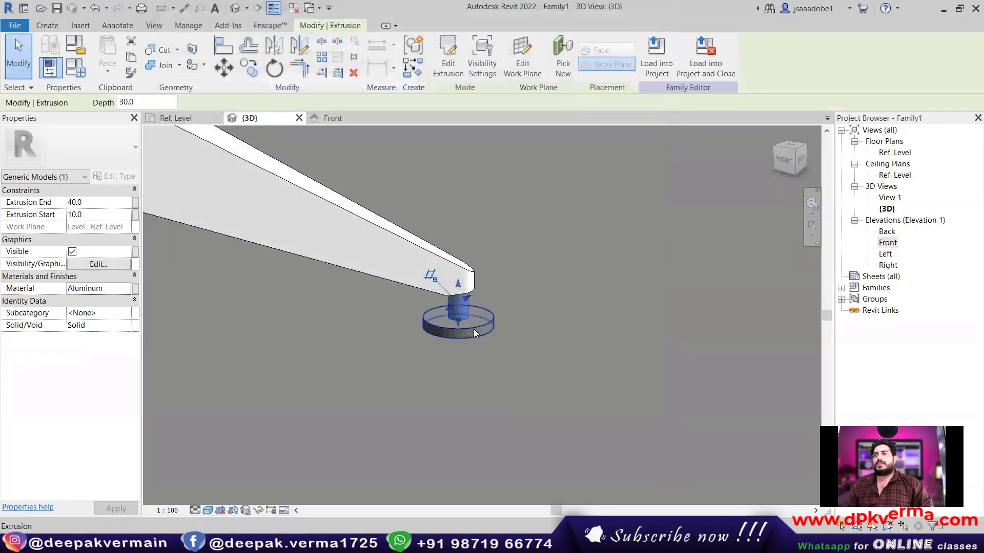
{"action": "left_click", "coordinate": [126, 288]}
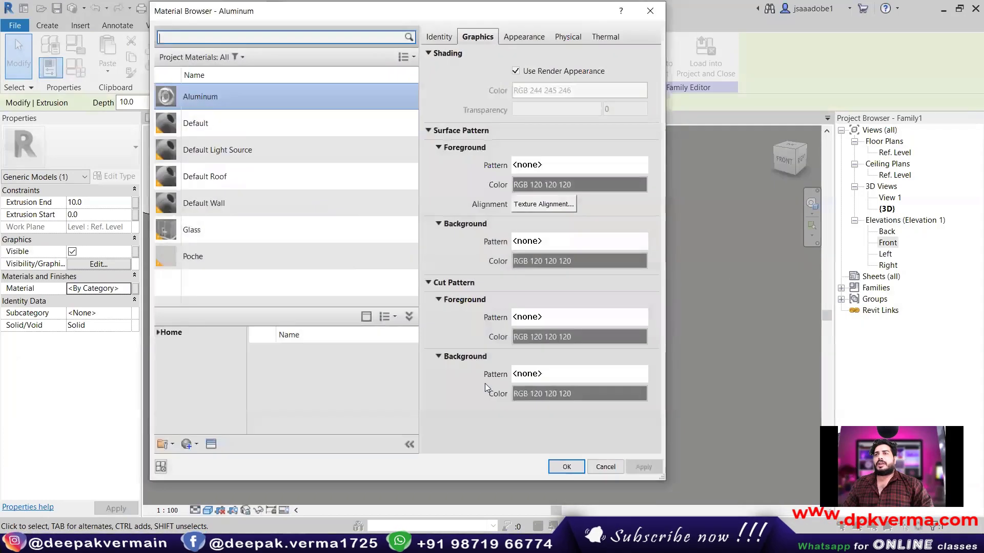
{"action": "left_click", "coordinate": [566, 466]}
{"action": "left_click", "coordinate": [519, 443]}
{"action": "scroll", "coordinate": [455, 380], "scroll_direction": "up", "scroll_amount": 3}
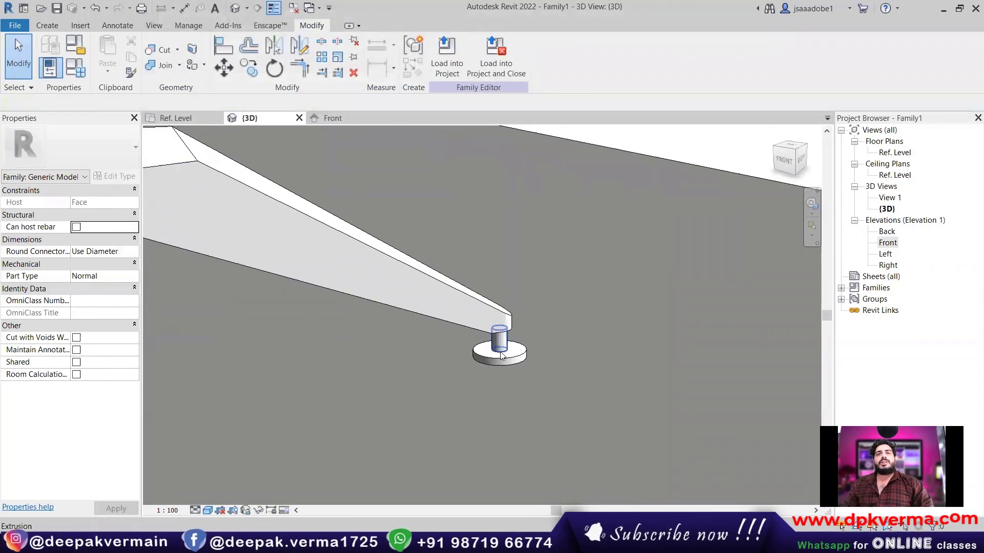
{"action": "scroll", "coordinate": [490, 342], "scroll_direction": "up", "scroll_amount": 1}
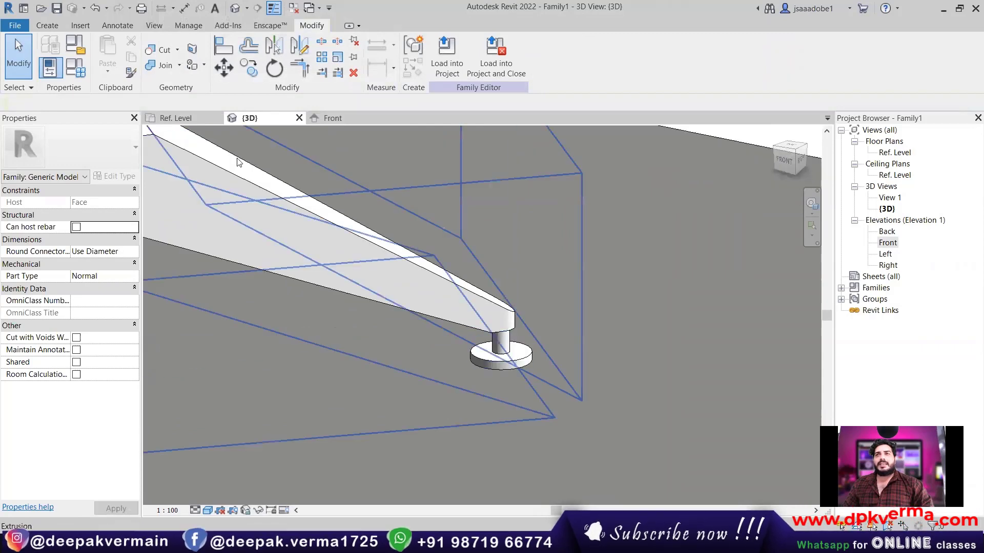
{"action": "left_click", "coordinate": [157, 66]}
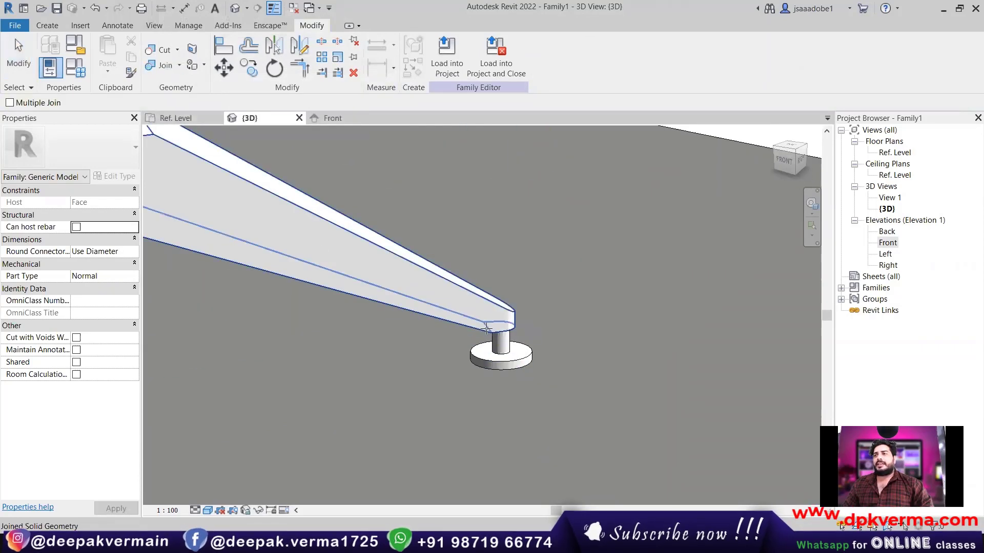
Join the tapered arm with the round fitting, then end the tool and inspect the result.
{"action": "left_click", "coordinate": [505, 322]}
{"action": "left_click", "coordinate": [511, 350]}
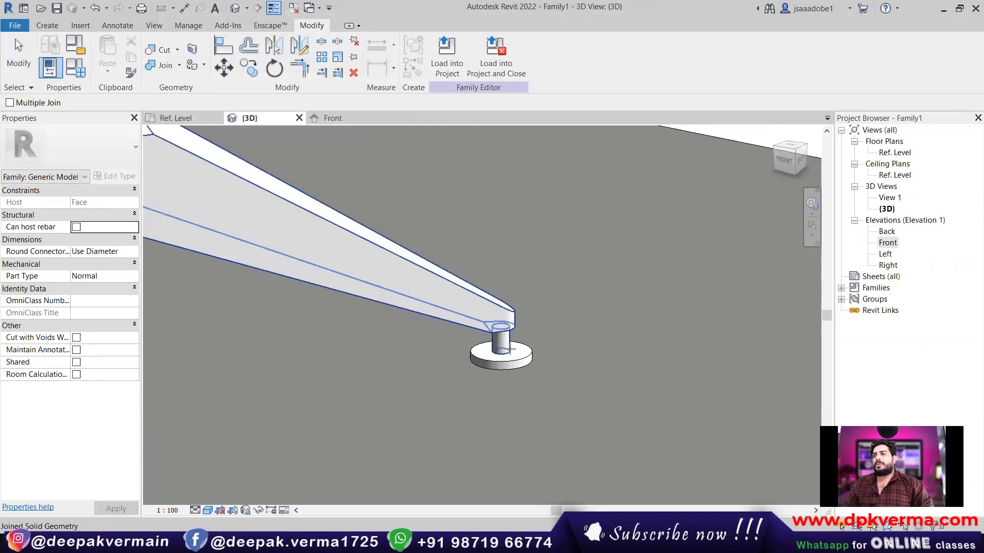
{"action": "scroll", "coordinate": [517, 344], "scroll_direction": "down", "scroll_amount": 2}
{"action": "scroll", "coordinate": [516, 345], "scroll_direction": "down", "scroll_amount": 3}
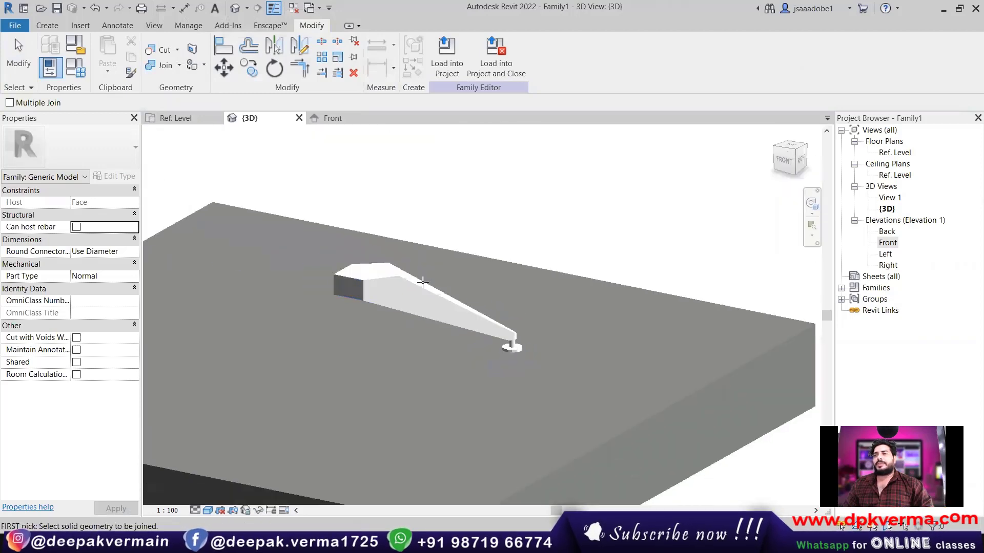
{"action": "right_click", "coordinate": [584, 200]}
{"action": "left_click", "coordinate": [599, 208]}
{"action": "mouse_move", "coordinate": [411, 290]}
{"action": "middle_mouse_down", "text": "shift"}
{"action": "mouse_move", "coordinate": [398, 297]}
{"action": "mouse_move", "coordinate": [416, 310]}
{"action": "middle_mouse_up", "text": "shift"}
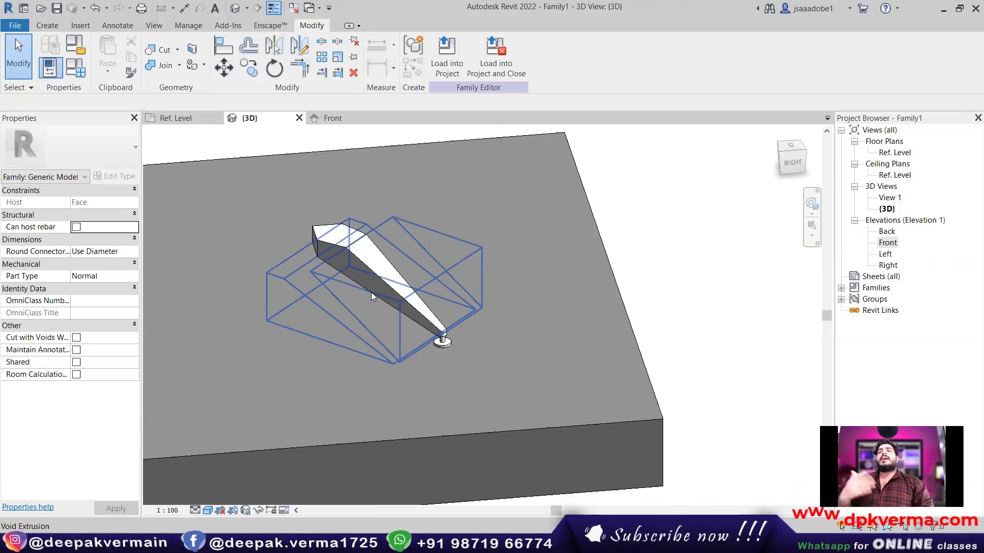
{"action": "key", "text": "Escape"}
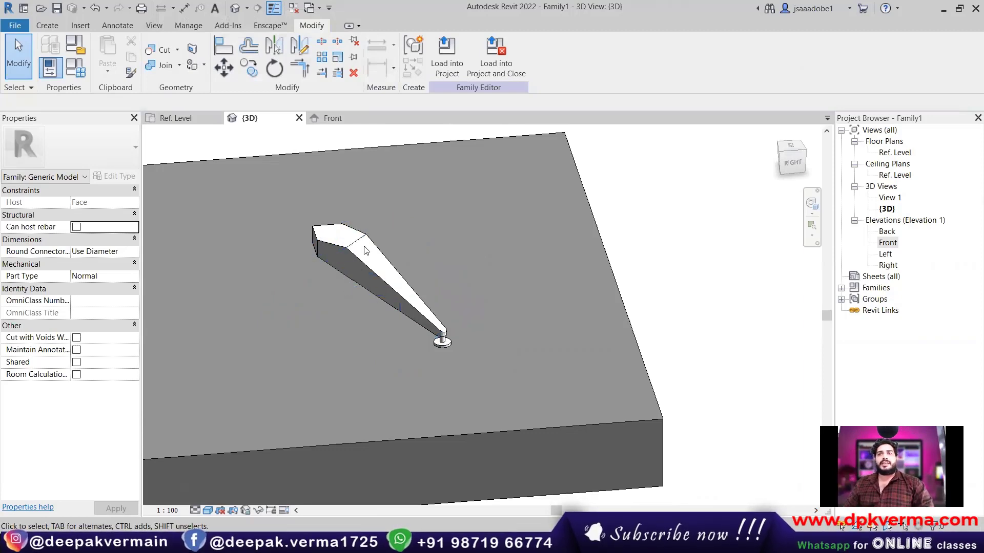
Create a new family from the Metric Curtain Wall Panel.rft template.
{"action": "left_click", "coordinate": [14, 26]}
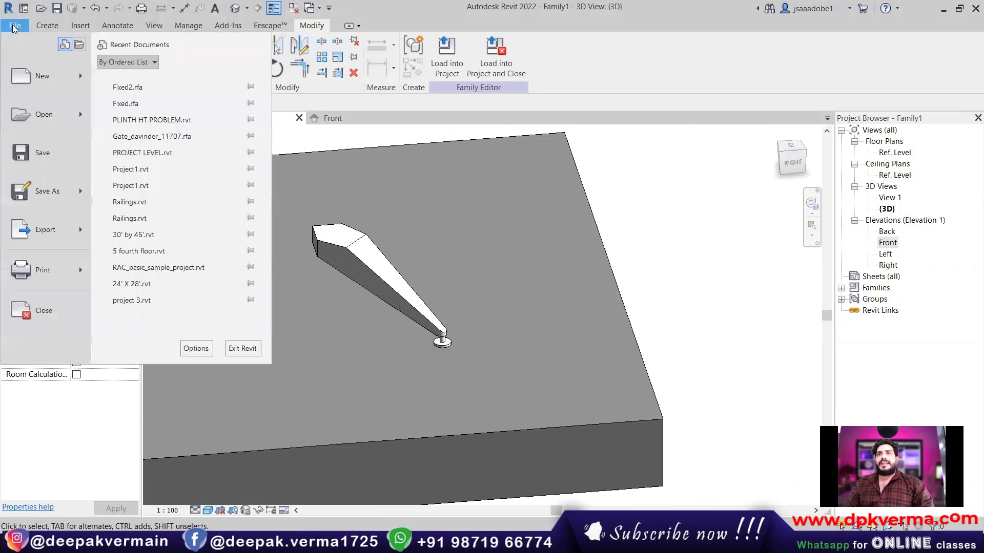
{"action": "left_click", "coordinate": [44, 79]}
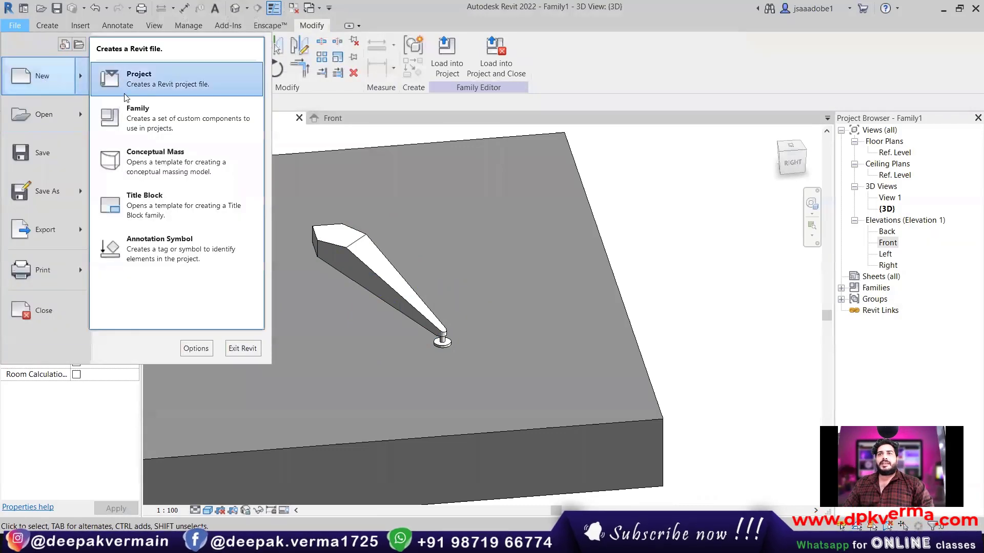
{"action": "left_click", "coordinate": [127, 117]}
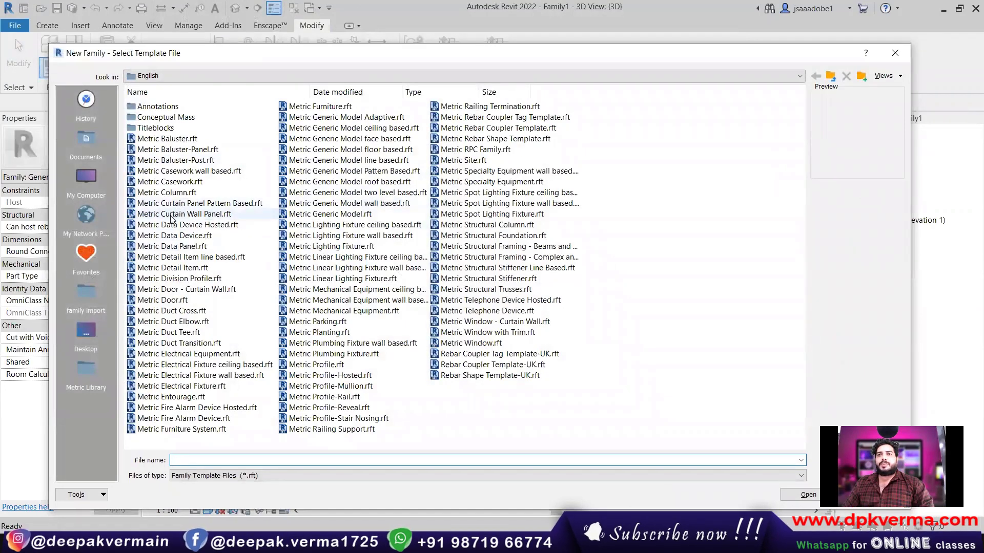
{"action": "left_click", "coordinate": [195, 215]}
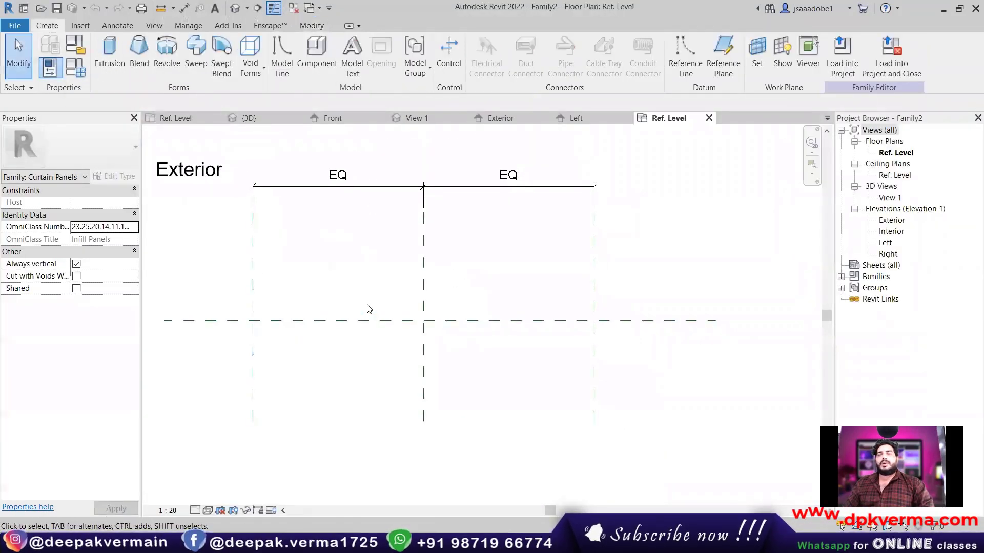
In Exterior elevation, sketch a 3000 × 4000 extrusion rectangle on the reference planes, depth 5.0.
{"action": "double_click", "coordinate": [892, 220]}
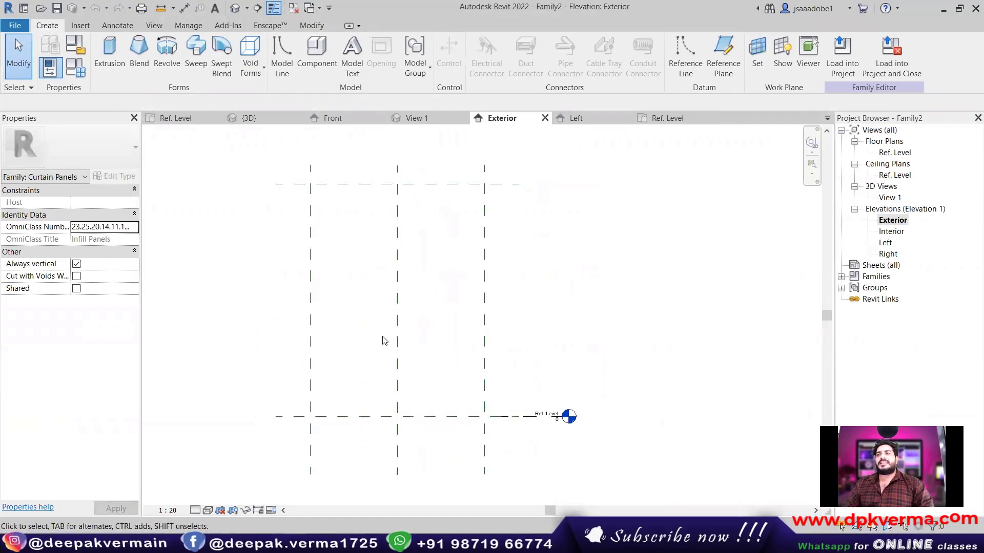
{"action": "middle_click_drag", "start_coordinate": [374, 326], "coordinate": [345, 325]}
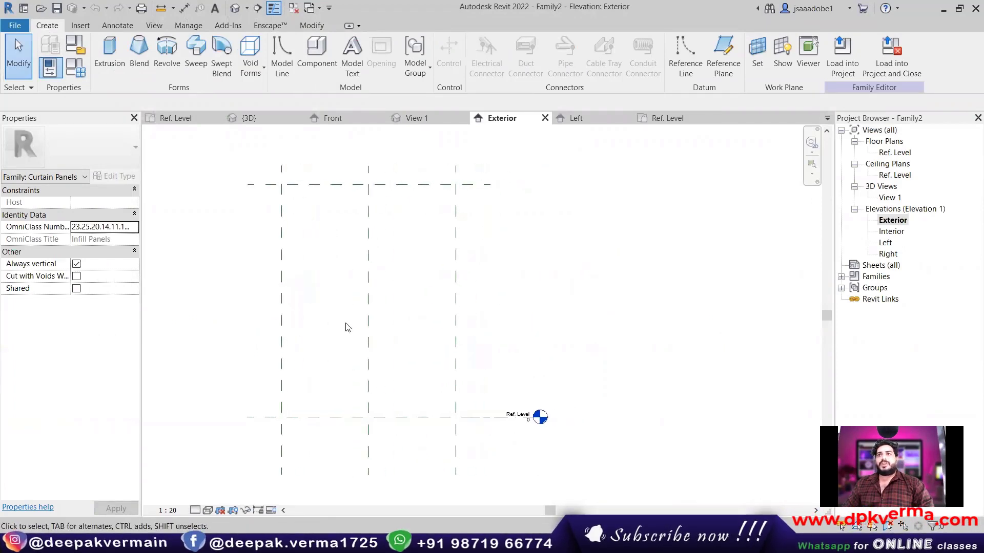
{"action": "left_click", "coordinate": [114, 67]}
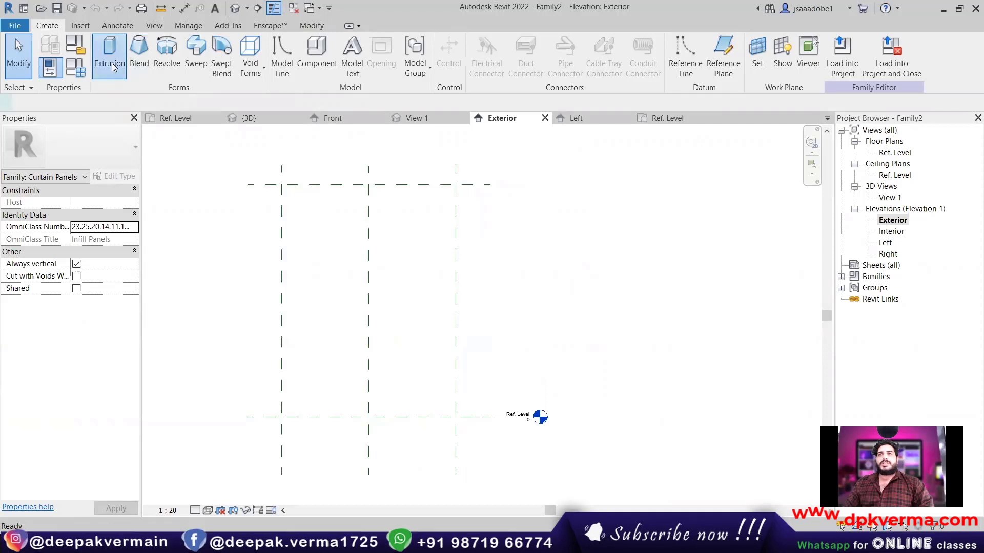
{"action": "left_click", "coordinate": [482, 43]}
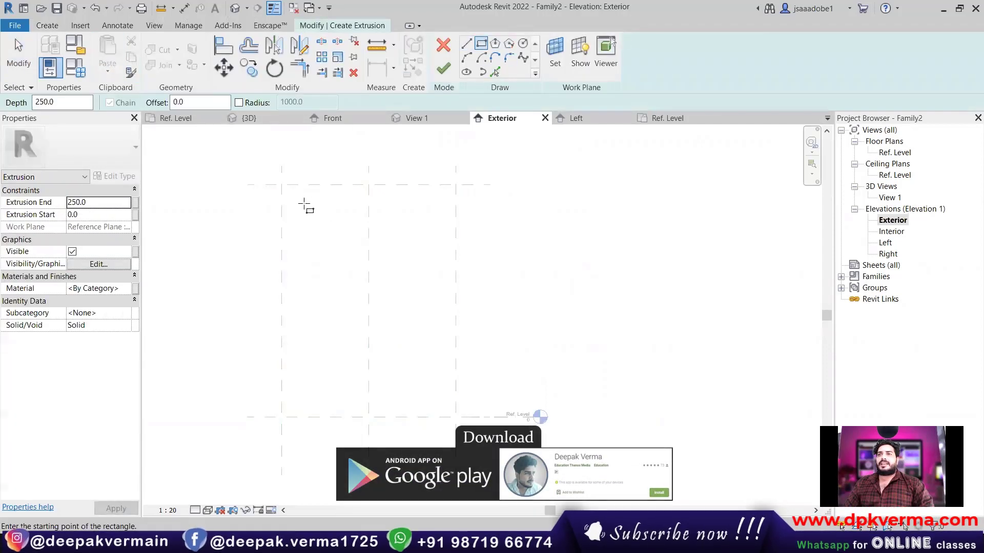
{"action": "left_click", "coordinate": [281, 185]}
{"action": "left_click", "coordinate": [456, 416]}
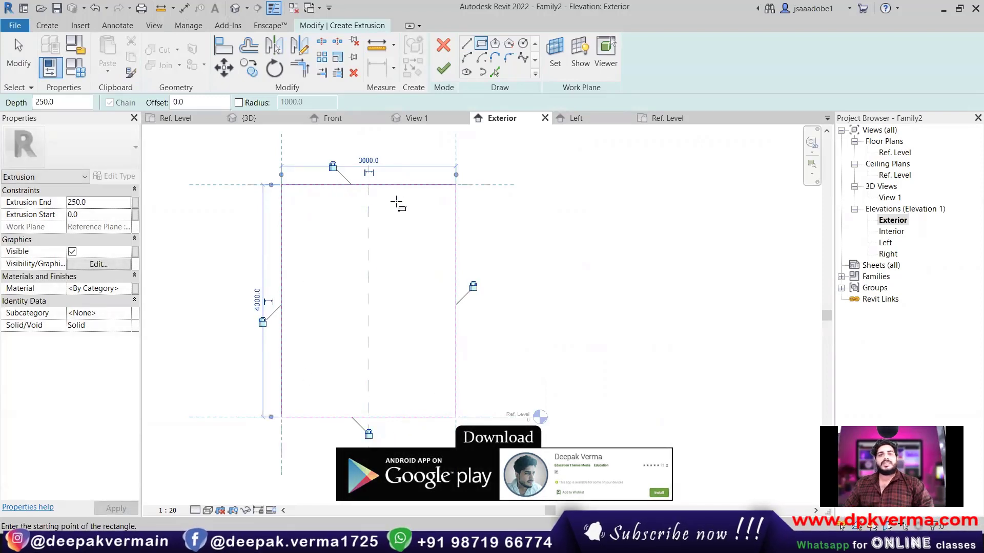
{"action": "key", "text": "Escape"}
{"action": "type", "text": "10"}
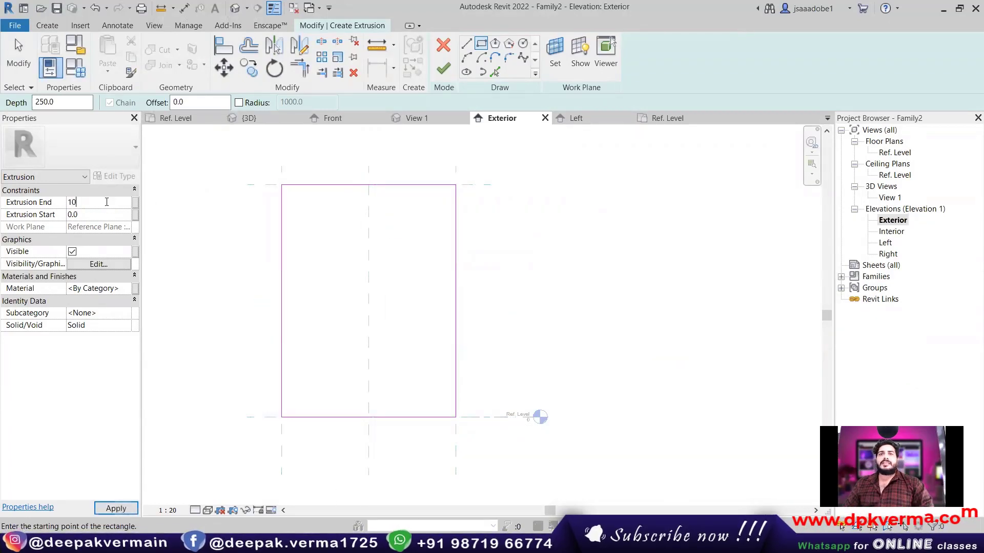
{"action": "key", "text": "Return"}
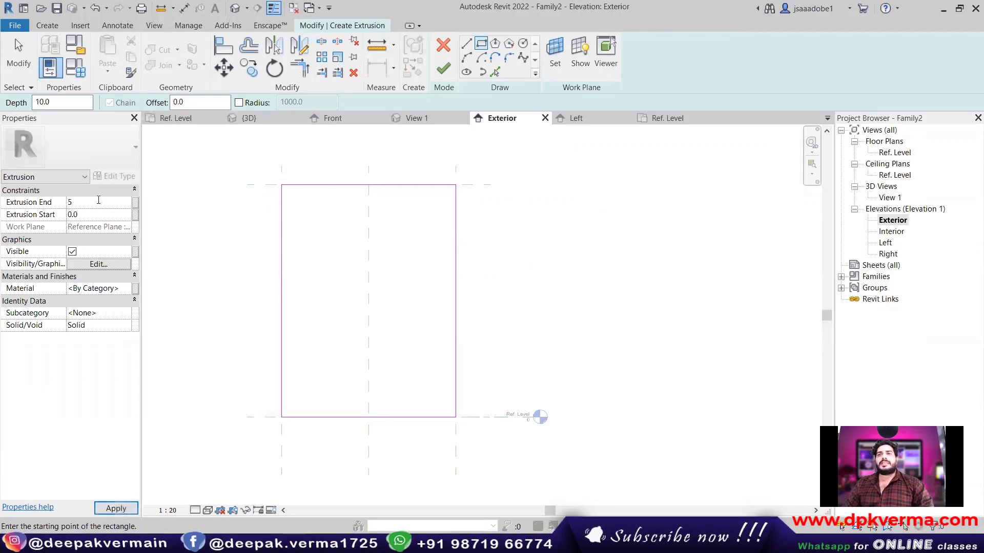
{"action": "key", "text": "Return"}
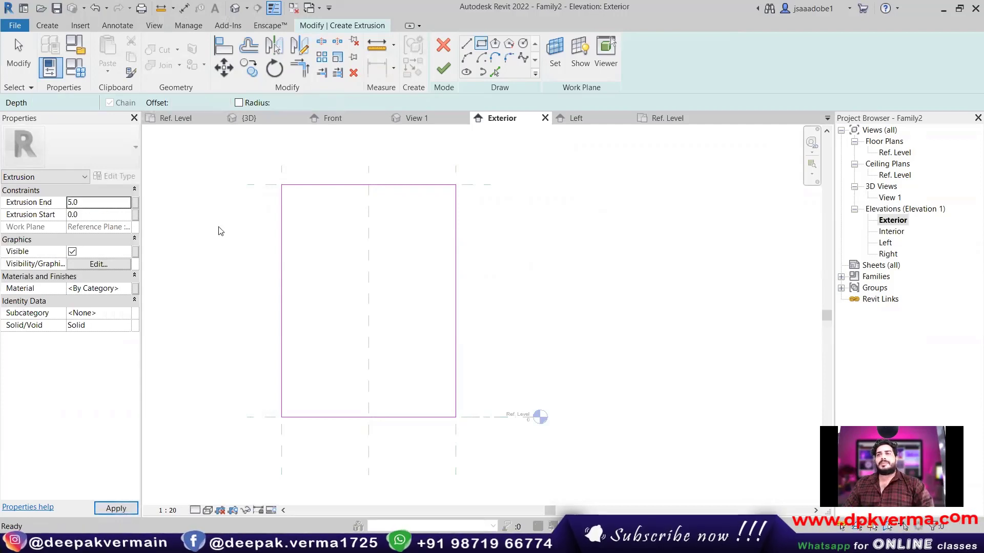
Finish the panel extrusion sketch and inspect the panel in the 3D view.
{"action": "left_click", "coordinate": [443, 69]}
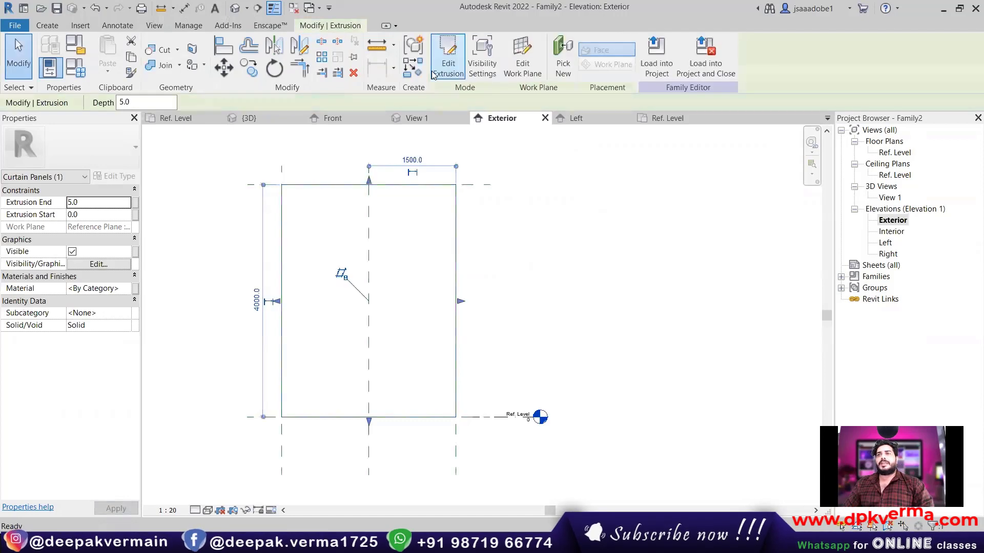
{"action": "left_click", "coordinate": [235, 8]}
{"action": "key", "text": "Escape"}
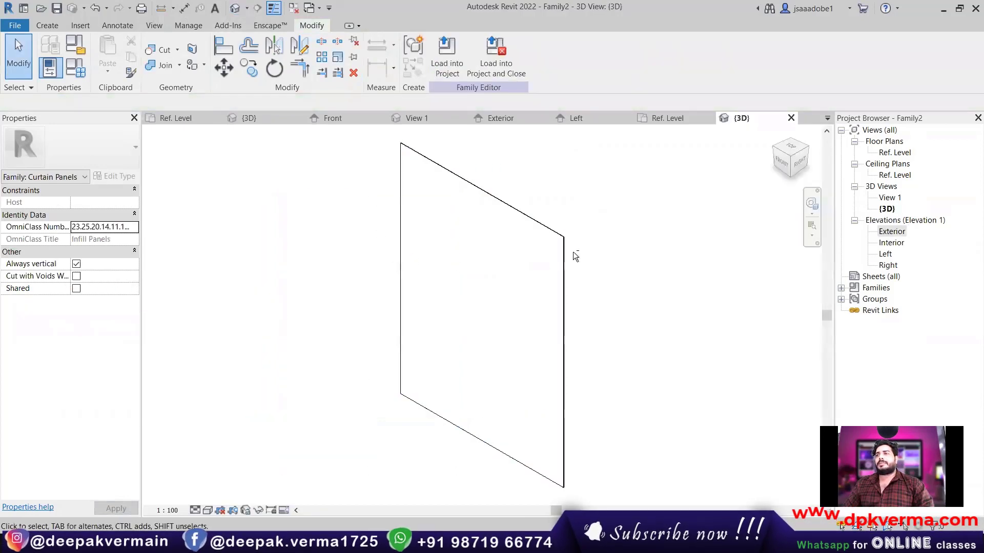
{"action": "mouse_move", "coordinate": [573, 251]}
{"action": "middle_mouse_down", "text": "shift"}
{"action": "mouse_move", "coordinate": [494, 257]}
{"action": "mouse_move", "coordinate": [625, 266]}
{"action": "mouse_move", "coordinate": [345, 248]}
{"action": "mouse_move", "coordinate": [501, 261]}
{"action": "mouse_move", "coordinate": [350, 256]}
{"action": "mouse_move", "coordinate": [368, 257]}
{"action": "middle_mouse_up", "text": "shift"}
{"action": "scroll", "coordinate": [323, 220], "scroll_direction": "up", "scroll_amount": 3}
{"action": "left_click", "coordinate": [322, 221]}
In Exterior elevation, set the panel's Extrusion End to 0.0 and Extrusion Start to -5.0.
{"action": "double_click", "coordinate": [892, 231]}
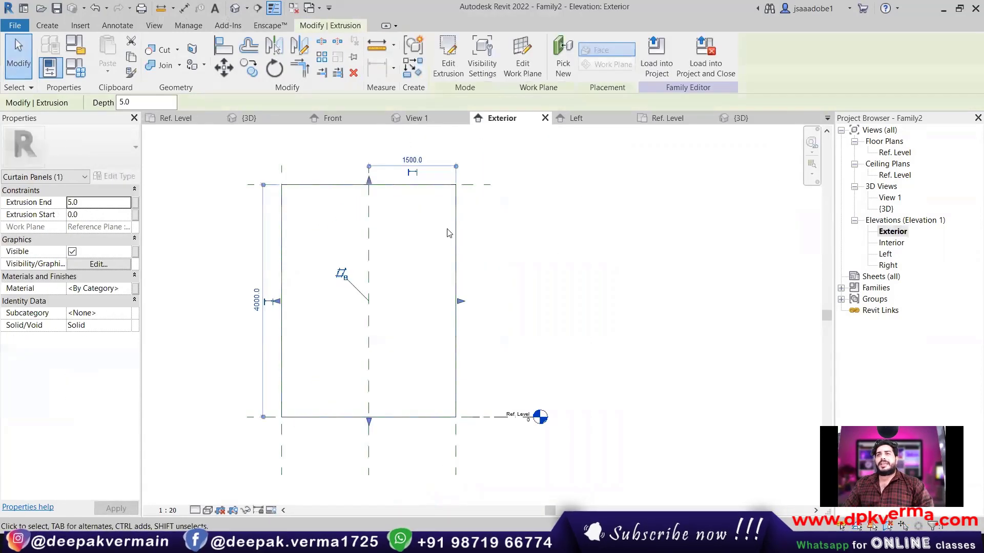
{"action": "left_click", "coordinate": [270, 220]}
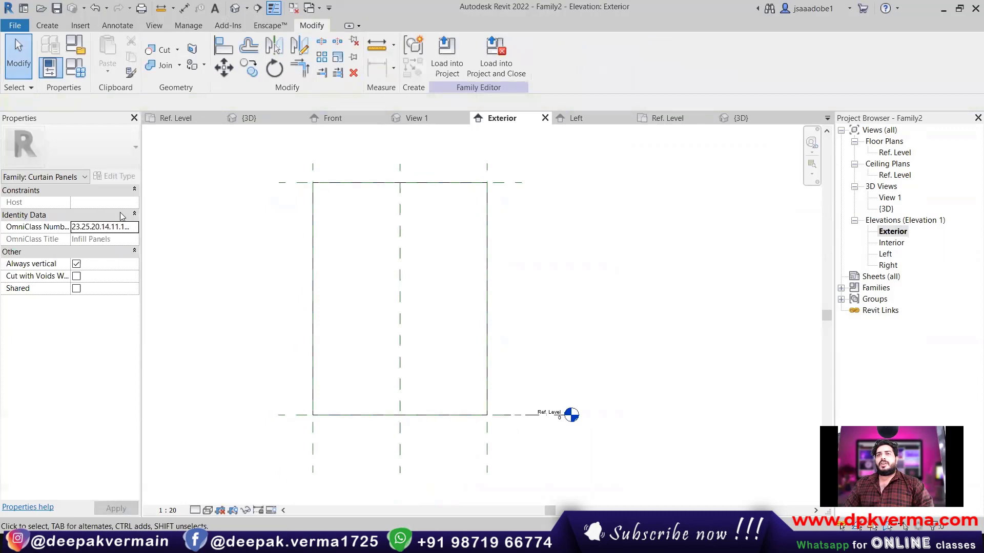
{"action": "left_click", "coordinate": [363, 180]}
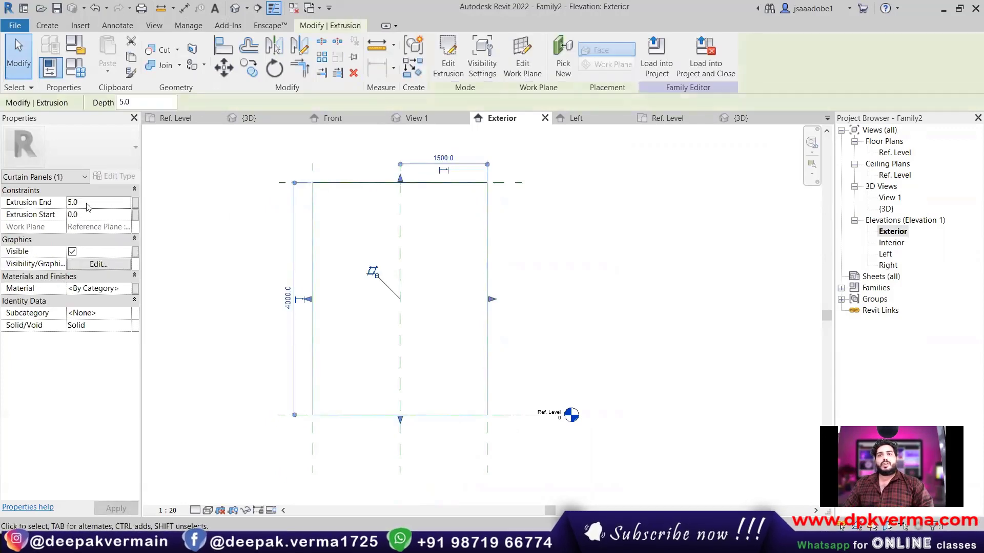
{"action": "left_click", "coordinate": [87, 203]}
{"action": "left_click", "coordinate": [97, 214]}
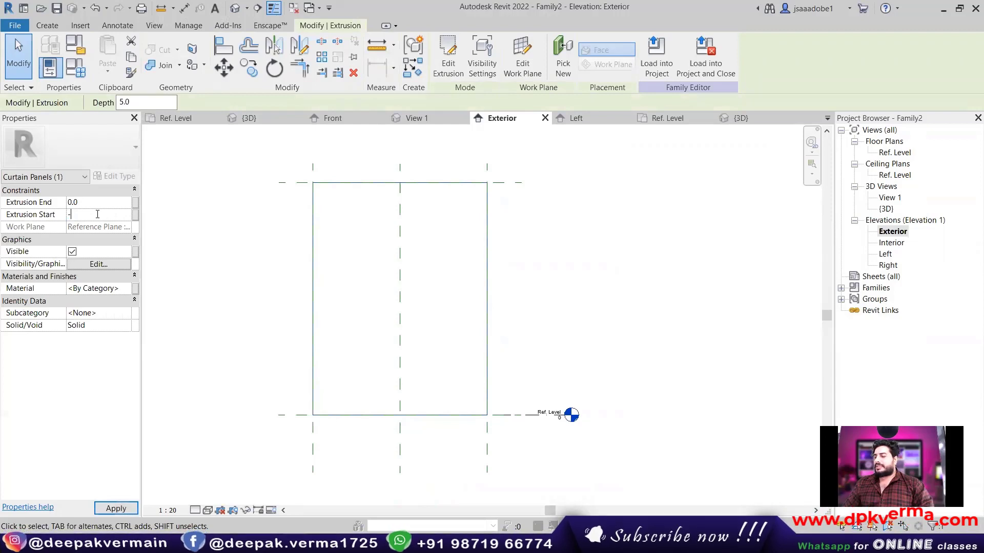
{"action": "type", "text": "-5.0"}
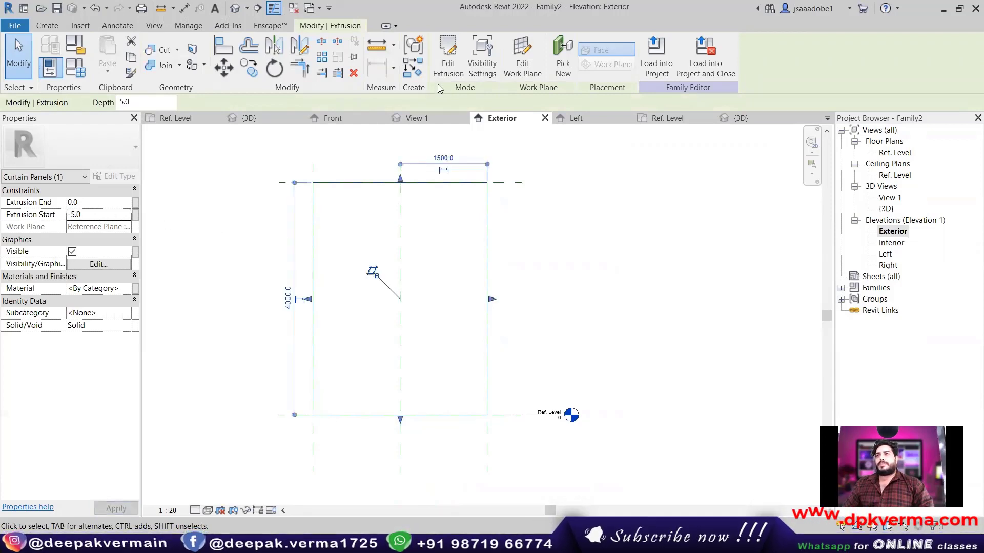
Show the 3D view Shaded and orbit to check the panel's thickness.
{"action": "left_click", "coordinate": [234, 8]}
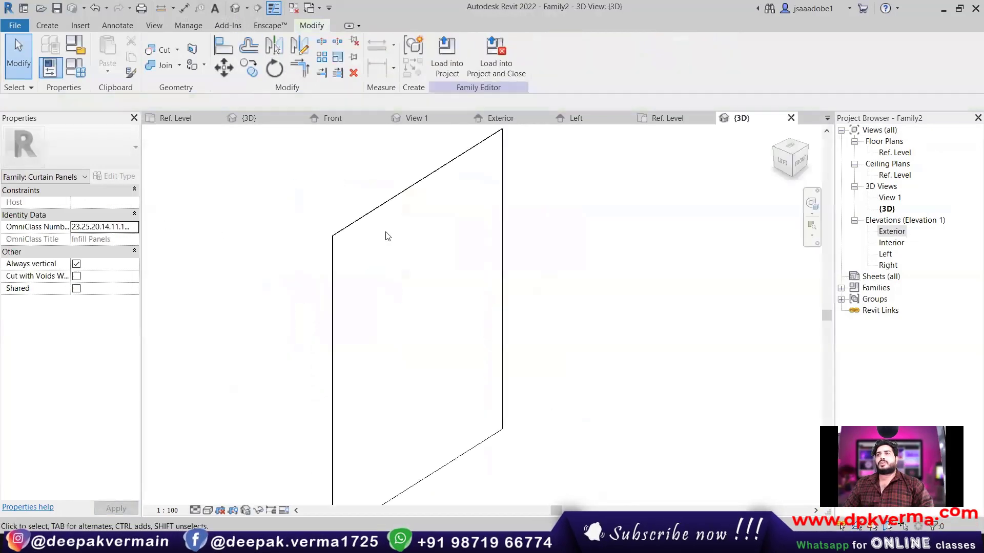
{"action": "left_click", "coordinate": [208, 511]}
{"action": "left_click", "coordinate": [224, 468]}
{"action": "mouse_move", "coordinate": [334, 239]}
{"action": "middle_mouse_down", "text": "shift"}
{"action": "mouse_move", "coordinate": [287, 220]}
{"action": "mouse_move", "coordinate": [293, 239]}
{"action": "middle_mouse_up", "text": "shift"}
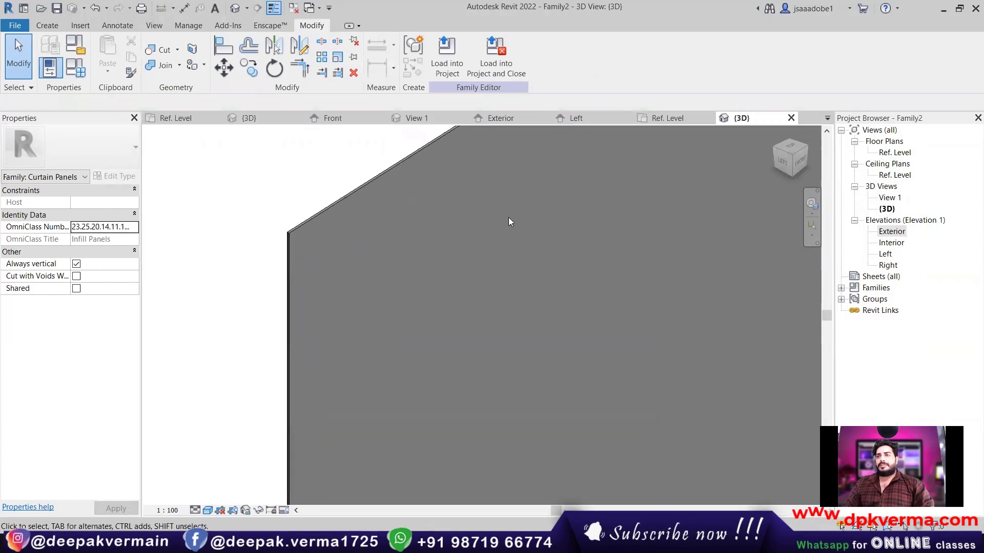
{"action": "scroll", "coordinate": [446, 263], "scroll_direction": "down", "scroll_amount": 2}
{"action": "scroll", "coordinate": [322, 249], "scroll_direction": "down", "scroll_amount": 3}
{"action": "scroll", "coordinate": [403, 271], "scroll_direction": "down", "scroll_amount": 1}
{"action": "middle_click_drag", "start_coordinate": [405, 271], "coordinate": [298, 277], "text": "shift"}
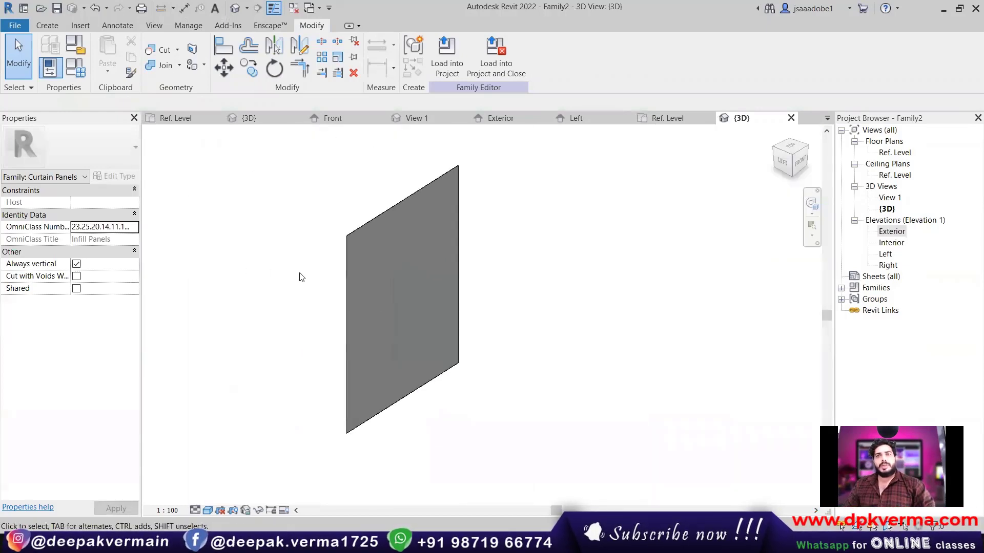
{"action": "mouse_move", "coordinate": [363, 301]}
{"action": "middle_mouse_down", "text": "shift"}
{"action": "mouse_move", "coordinate": [347, 288]}
{"action": "mouse_move", "coordinate": [353, 226]}
{"action": "middle_mouse_up", "text": "shift"}
Assign Glass from the Material Browser to the thin panel extrusion.
{"action": "left_click", "coordinate": [353, 225]}
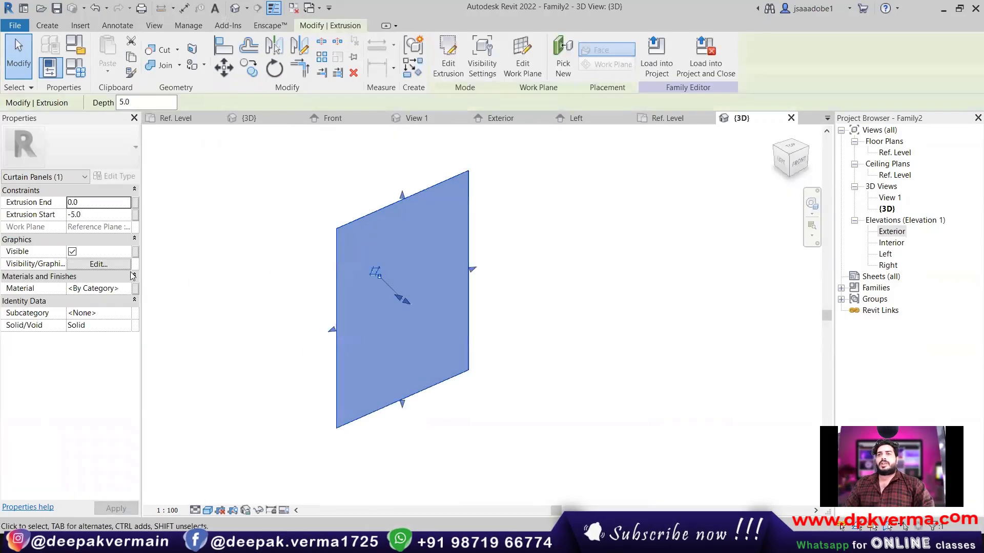
{"action": "key", "text": "m"}
{"action": "key", "text": "a"}
{"action": "key", "text": "t"}
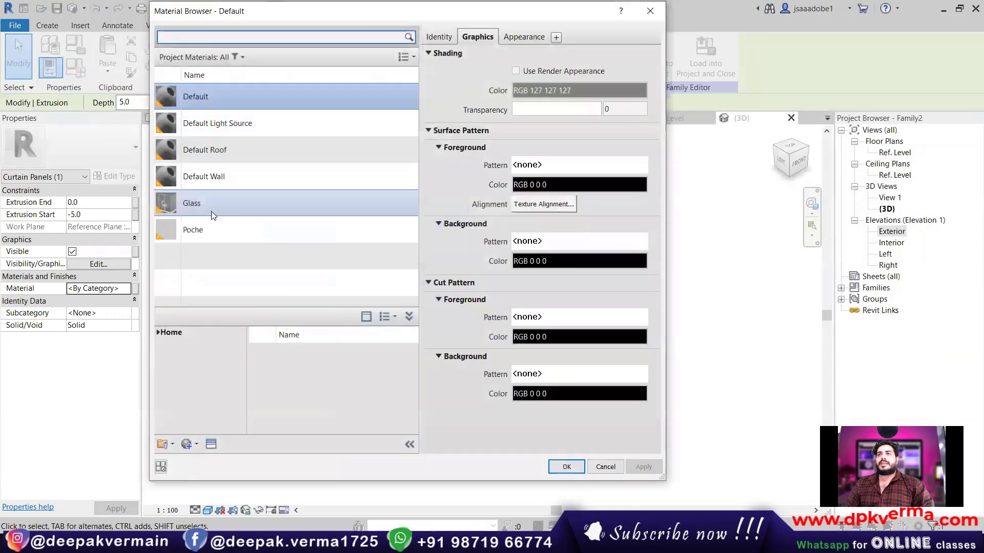
{"action": "left_click", "coordinate": [206, 202]}
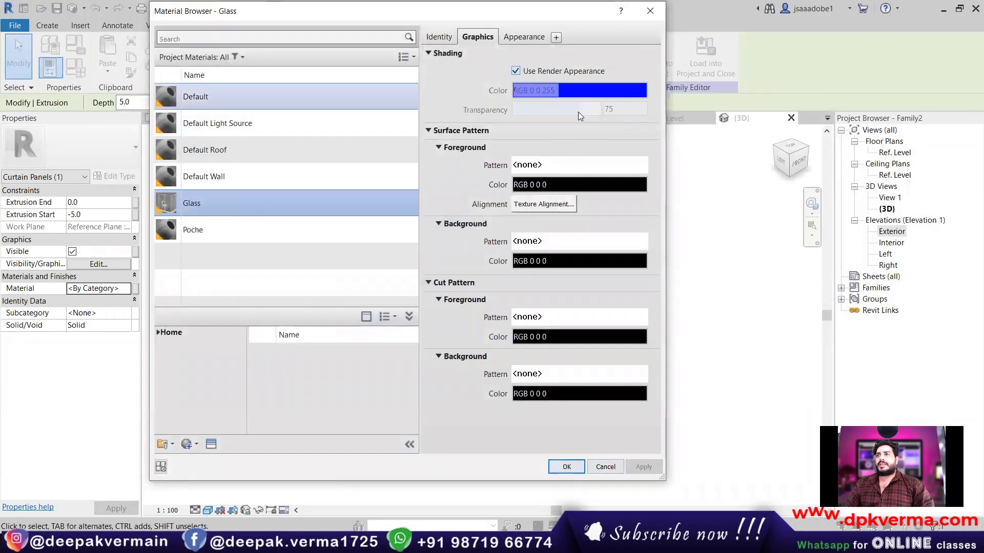
{"action": "left_click", "coordinate": [566, 466]}
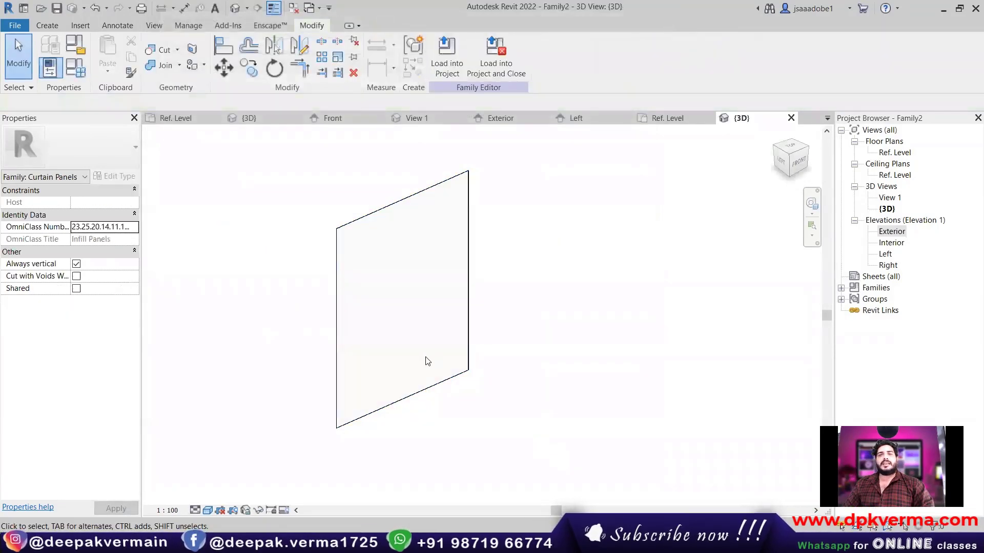
{"action": "scroll", "coordinate": [425, 296], "scroll_direction": "up", "scroll_amount": 1}
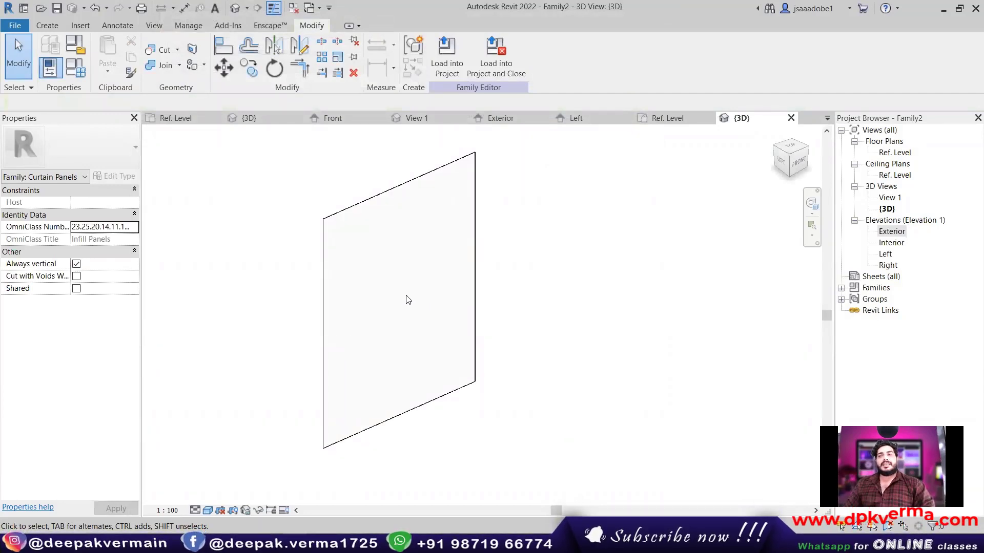
Load the spider fitting family into the curtain panel family and open its Exterior elevation.
{"action": "left_click", "coordinate": [249, 119]}
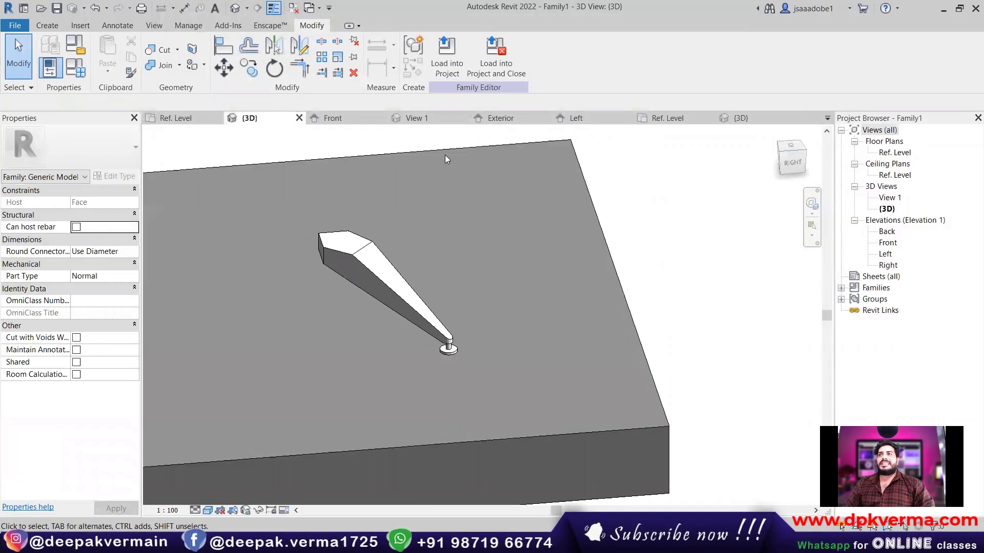
{"action": "left_click", "coordinate": [445, 64]}
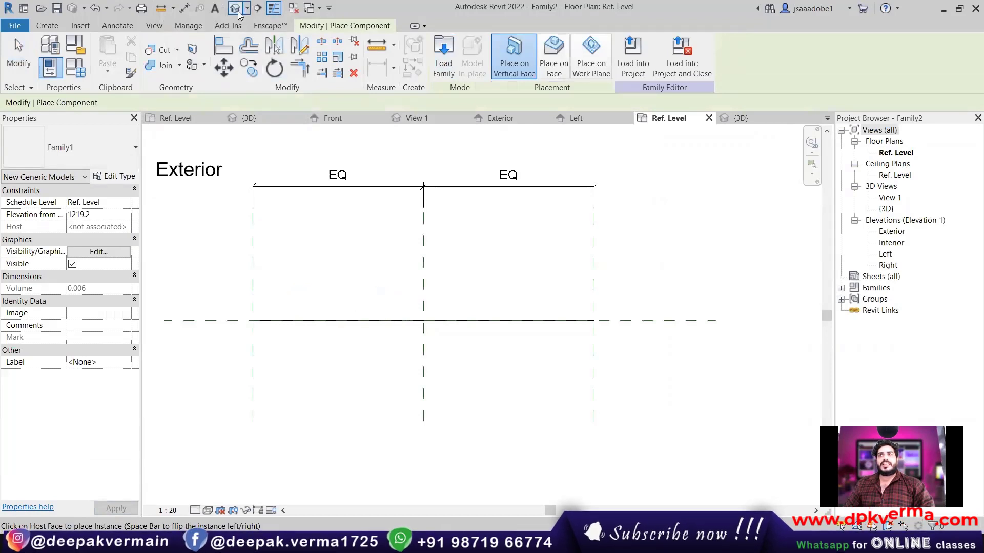
{"action": "double_click", "coordinate": [890, 232]}
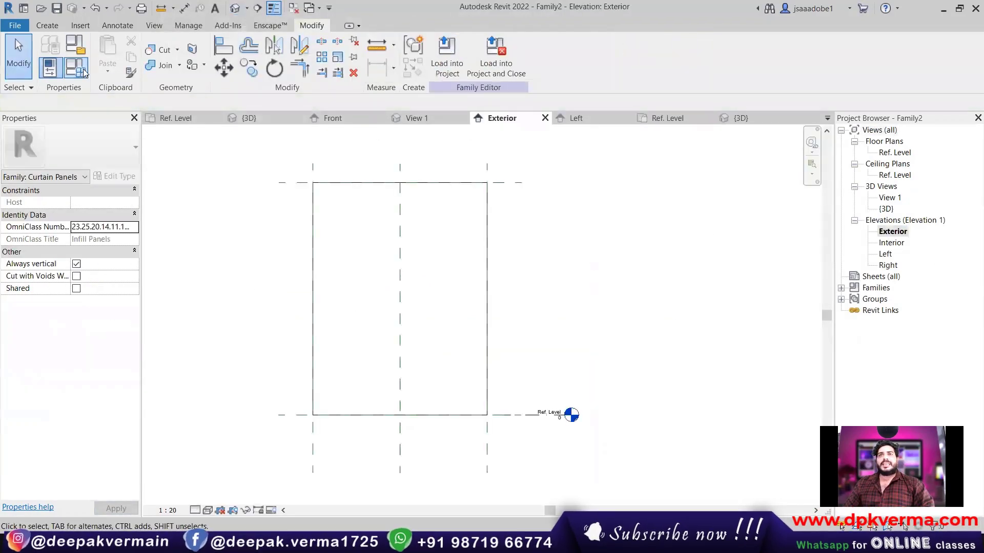
{"action": "left_click", "coordinate": [47, 25]}
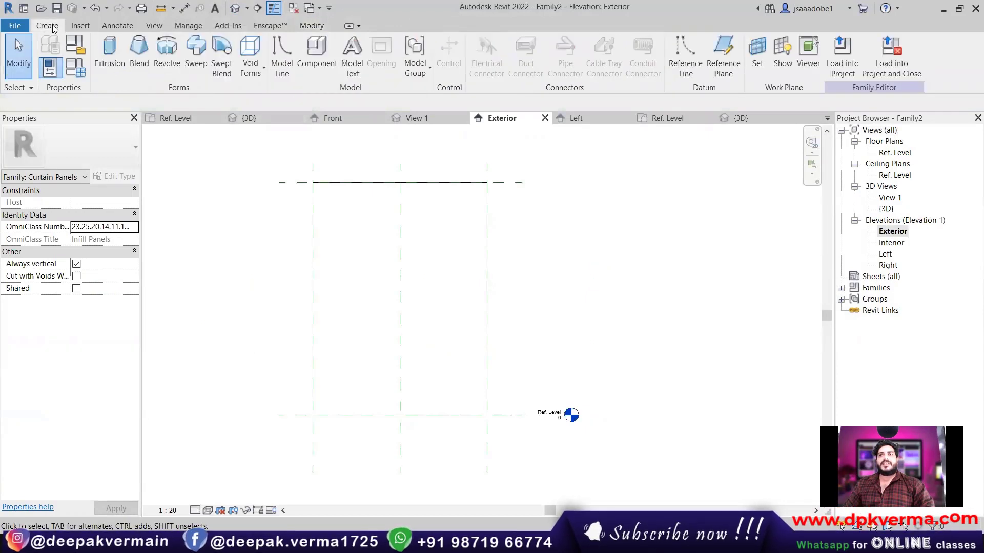
Place spider fittings at the panel's top-left and top-right corners.
{"action": "left_click", "coordinate": [316, 51]}
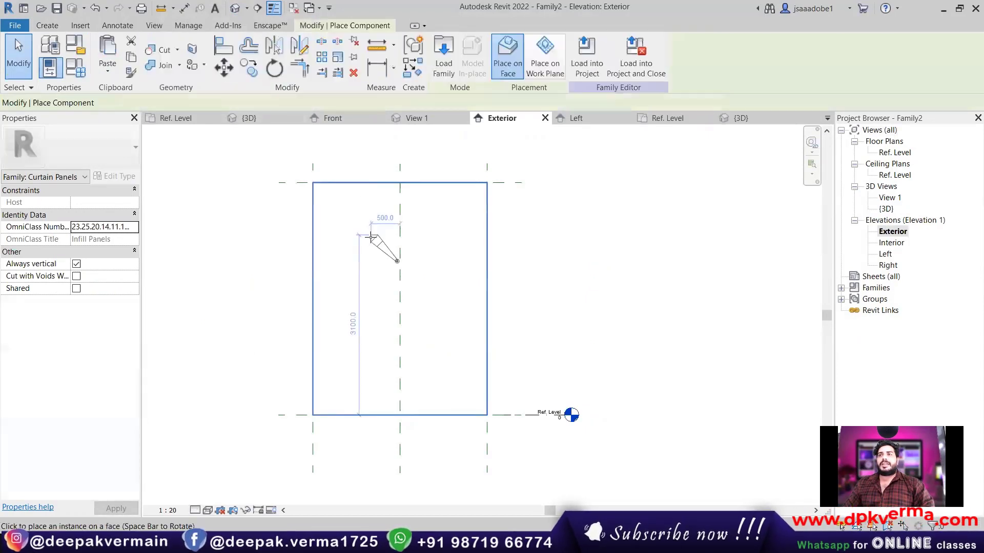
{"action": "scroll", "coordinate": [345, 233], "scroll_direction": "up", "scroll_amount": 2}
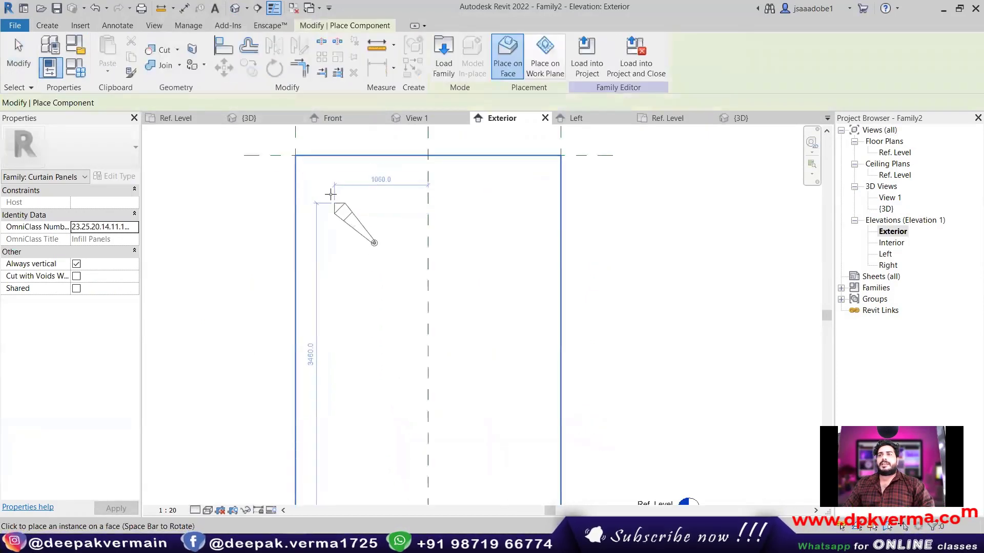
{"action": "left_click", "coordinate": [307, 167]}
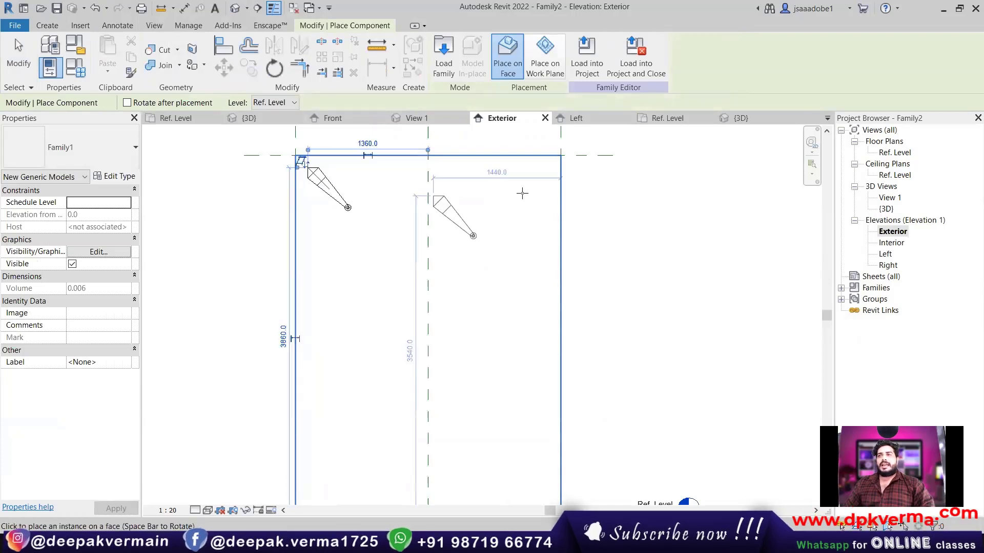
{"action": "left_click", "coordinate": [542, 167]}
Place spider fittings at the panel's bottom corners, then end component placement.
{"action": "scroll", "coordinate": [541, 167], "scroll_direction": "down", "scroll_amount": 2}
{"action": "middle_click_drag", "start_coordinate": [466, 313], "coordinate": [393, 236]}
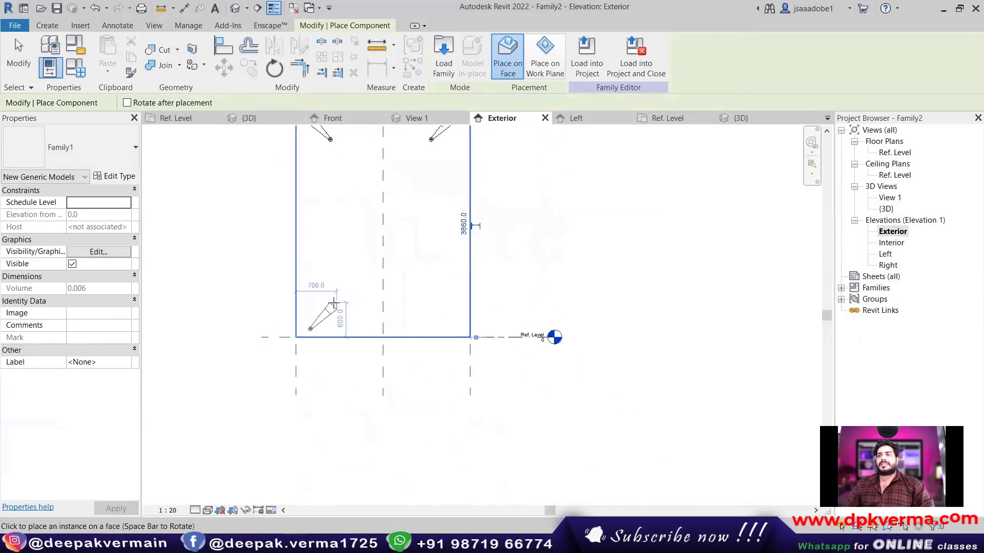
{"action": "left_click", "coordinate": [451, 317]}
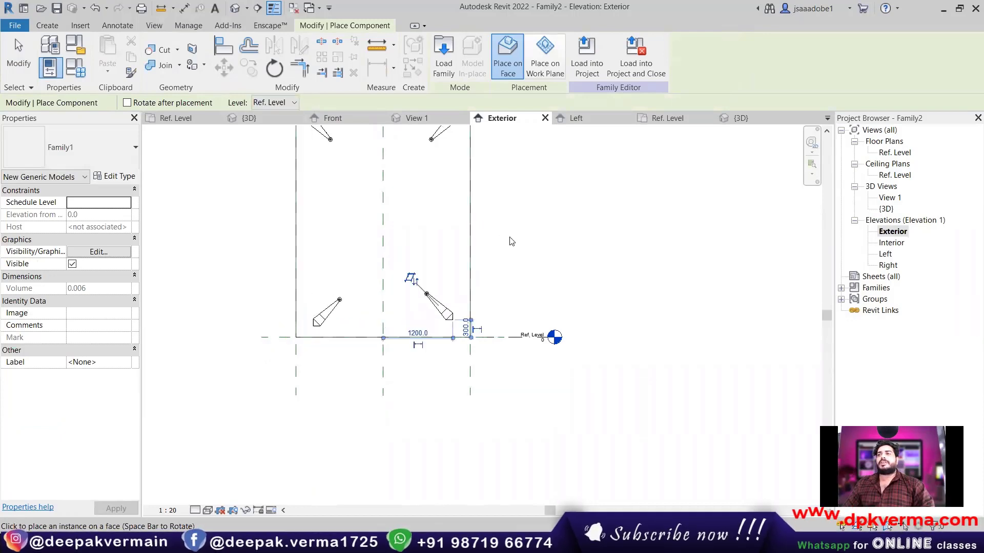
{"action": "right_click", "coordinate": [507, 236]}
{"action": "left_click", "coordinate": [528, 244]}
{"action": "right_click", "coordinate": [508, 238]}
{"action": "left_click", "coordinate": [528, 245]}
{"action": "right_click", "coordinate": [524, 243]}
{"action": "left_click", "coordinate": [528, 255]}
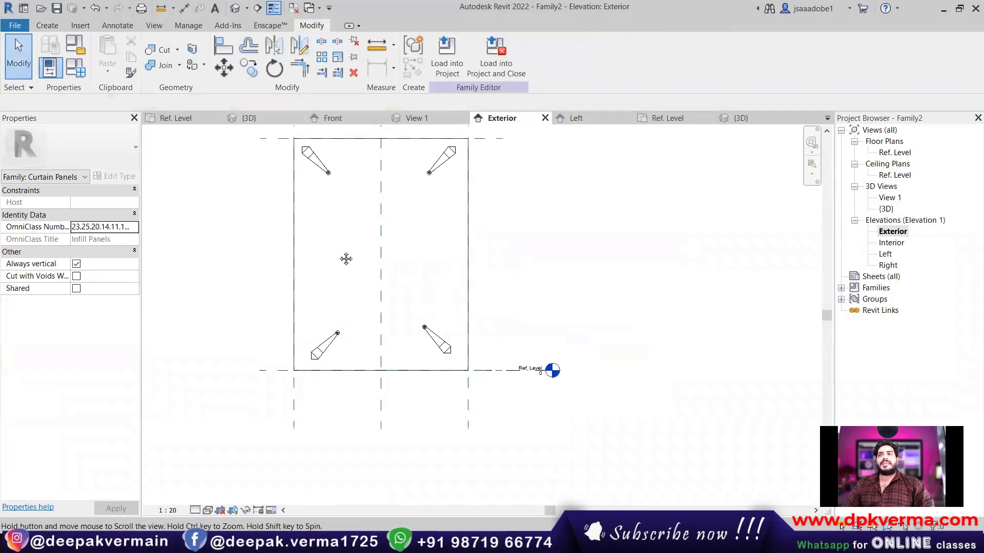
{"action": "scroll", "coordinate": [321, 196], "scroll_direction": "up", "scroll_amount": 1}
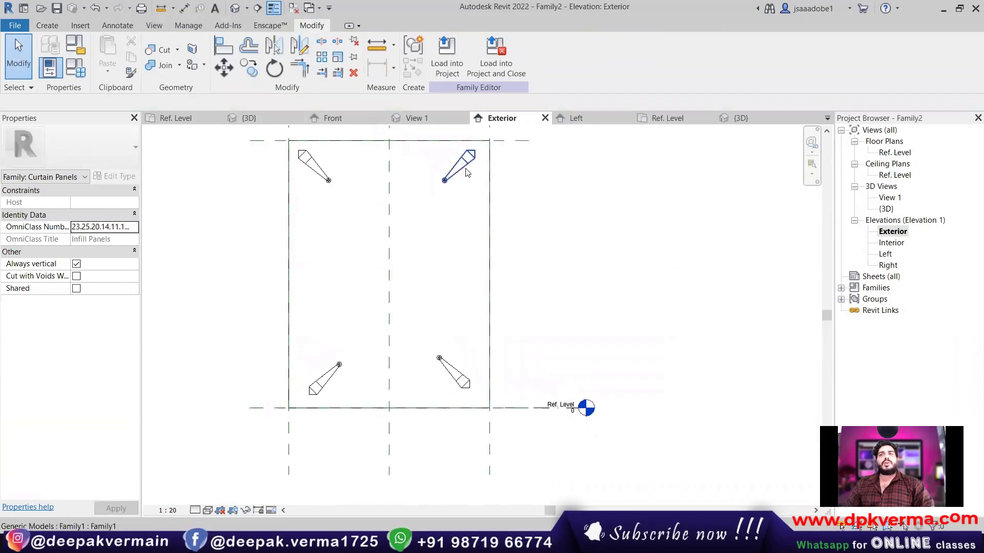
{"action": "left_click", "coordinate": [235, 8]}
{"action": "middle_click_drag", "start_coordinate": [358, 241], "coordinate": [414, 283], "text": "shift"}
{"action": "scroll", "coordinate": [414, 283], "scroll_direction": "up", "scroll_amount": 3}
{"action": "scroll", "coordinate": [416, 286], "scroll_direction": "down", "scroll_amount": 5}
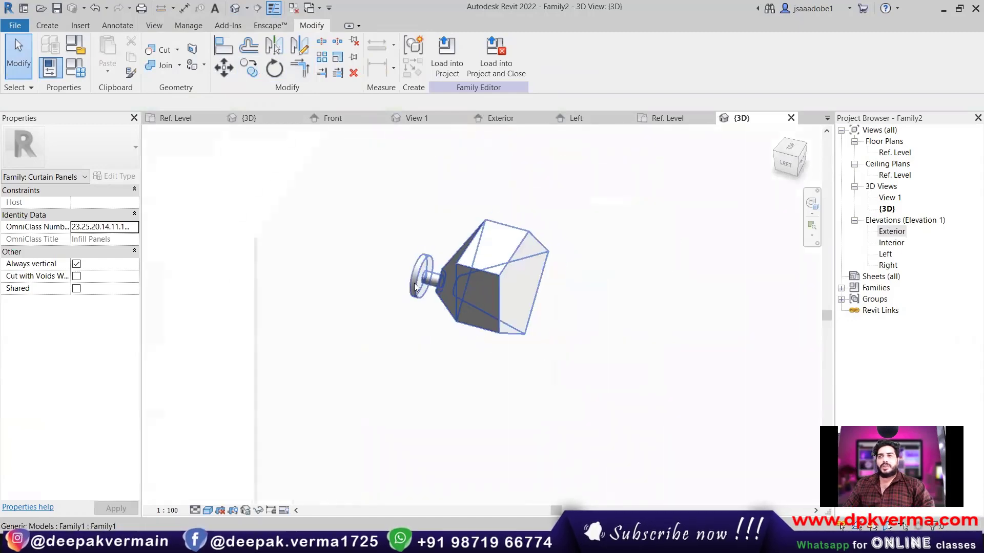
{"action": "scroll", "coordinate": [343, 272], "scroll_direction": "down", "scroll_amount": 1}
{"action": "scroll", "coordinate": [421, 286], "scroll_direction": "up", "scroll_amount": 1}
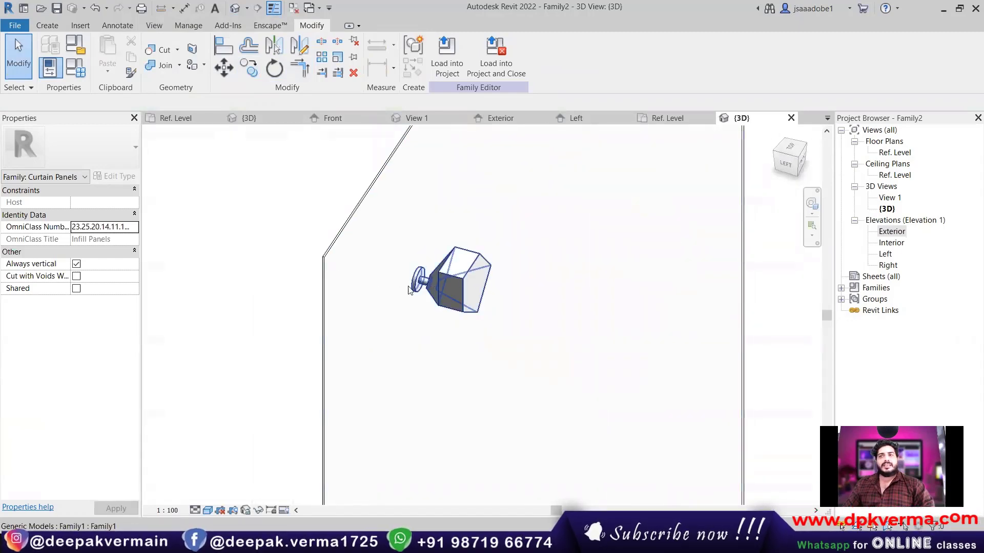
{"action": "scroll", "coordinate": [431, 282], "scroll_direction": "up", "scroll_amount": 3}
{"action": "scroll", "coordinate": [428, 279], "scroll_direction": "up", "scroll_amount": 2}
{"action": "scroll", "coordinate": [426, 275], "scroll_direction": "up", "scroll_amount": 1}
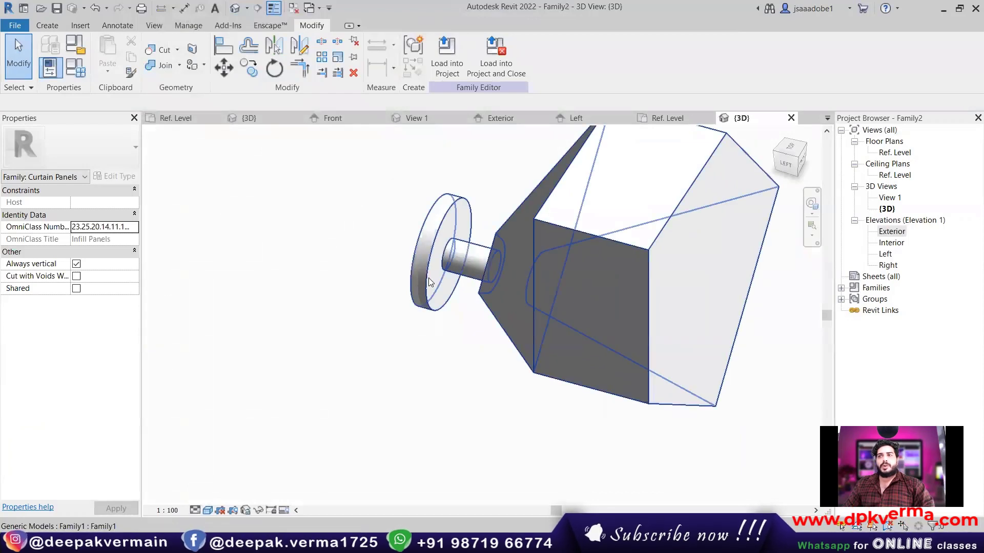
{"action": "scroll", "coordinate": [431, 282], "scroll_direction": "down", "scroll_amount": 3}
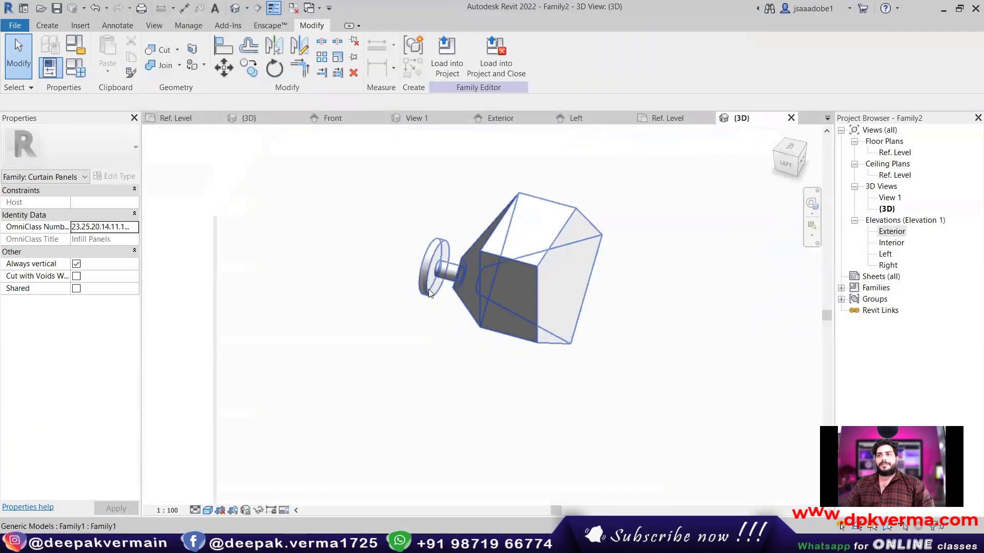
{"action": "scroll", "coordinate": [451, 285], "scroll_direction": "down", "scroll_amount": 3}
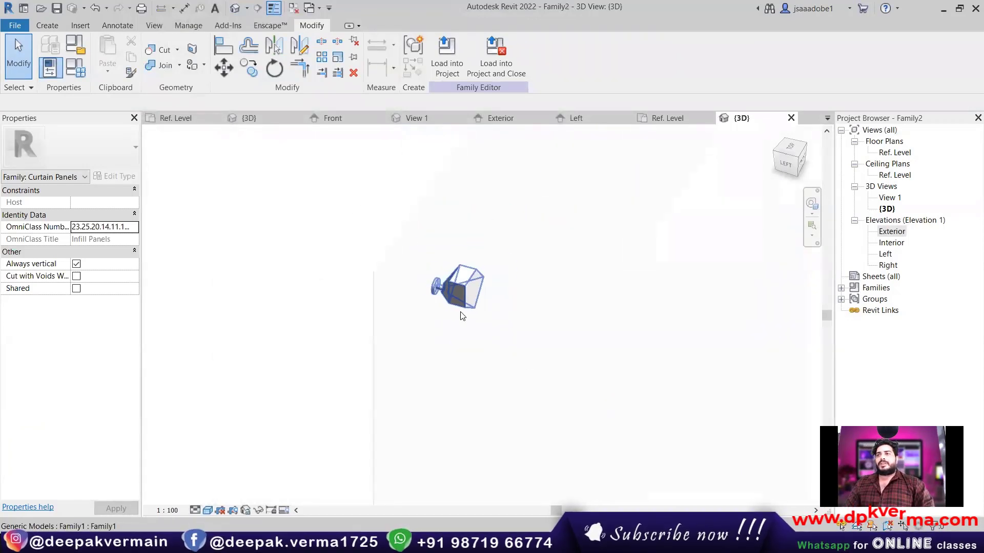
{"action": "double_click", "coordinate": [896, 234]}
Align the top-left fitting to the panel's top and left reference planes.
{"action": "scroll", "coordinate": [357, 192], "scroll_direction": "up", "scroll_amount": 2}
{"action": "scroll", "coordinate": [307, 231], "scroll_direction": "up", "scroll_amount": 1}
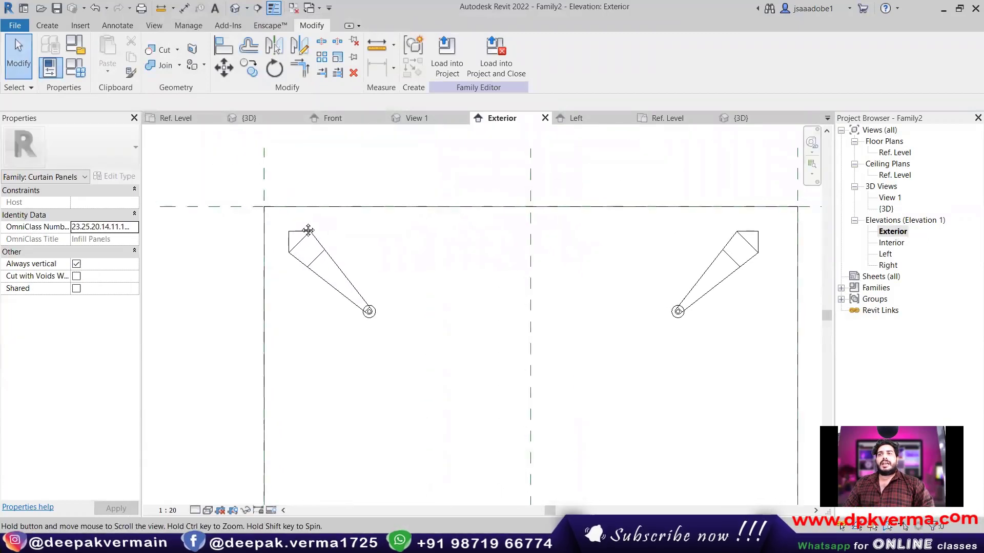
{"action": "middle_click_drag", "start_coordinate": [308, 230], "coordinate": [314, 231]}
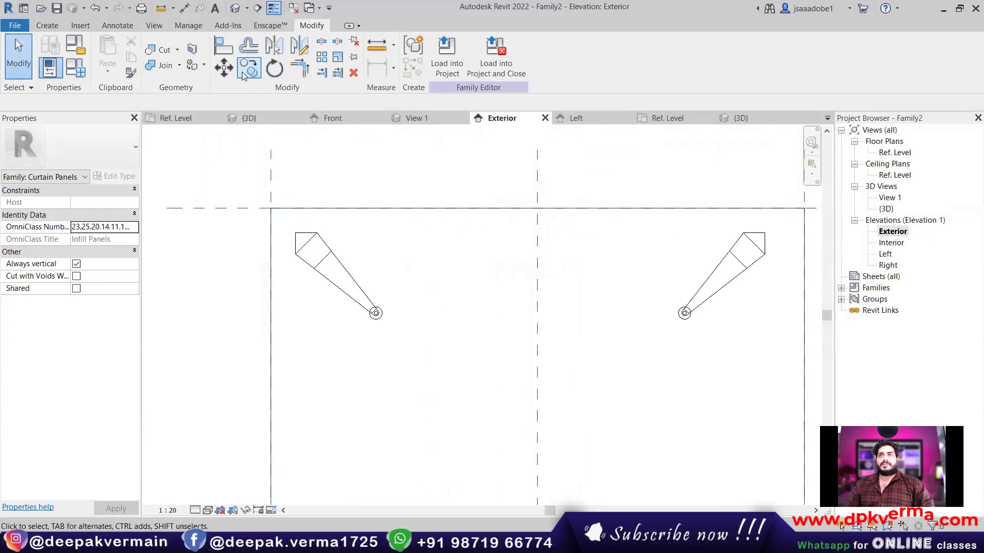
{"action": "left_click", "coordinate": [228, 53]}
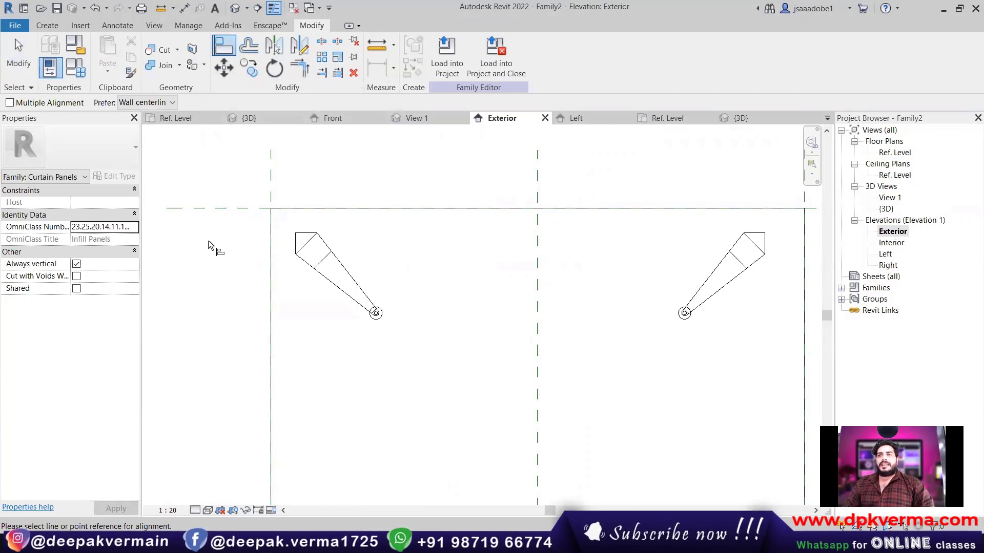
{"action": "left_click", "coordinate": [203, 211]}
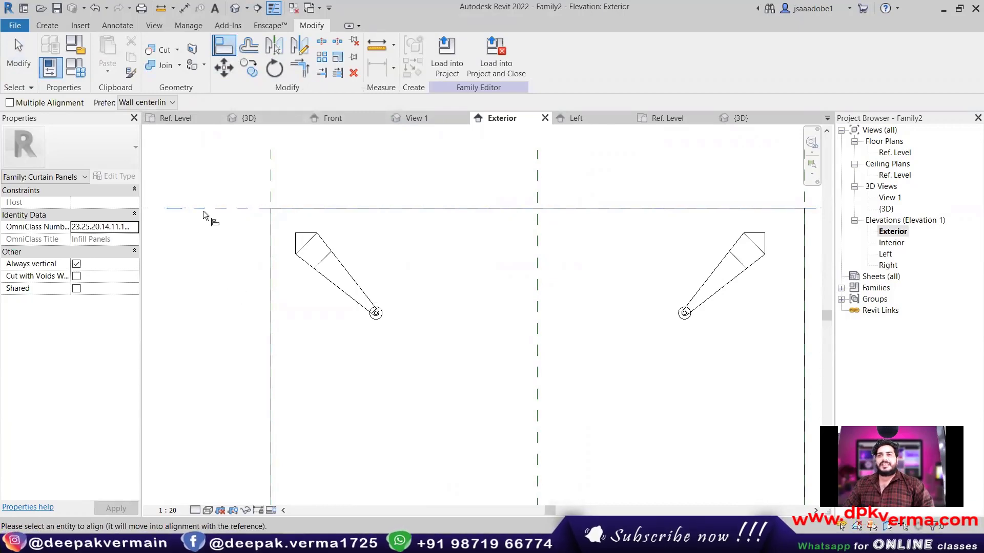
{"action": "left_click", "coordinate": [305, 233]}
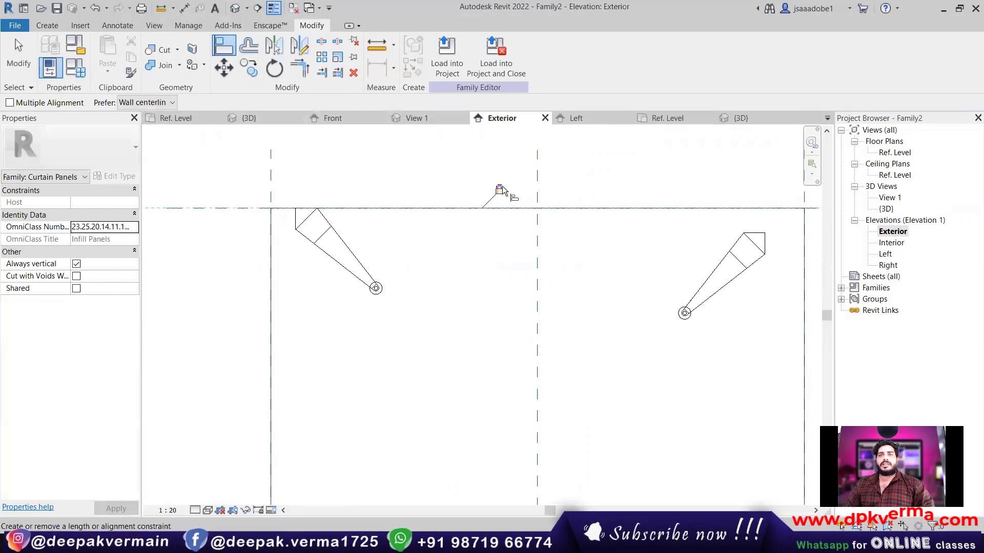
{"action": "left_click", "coordinate": [296, 216]}
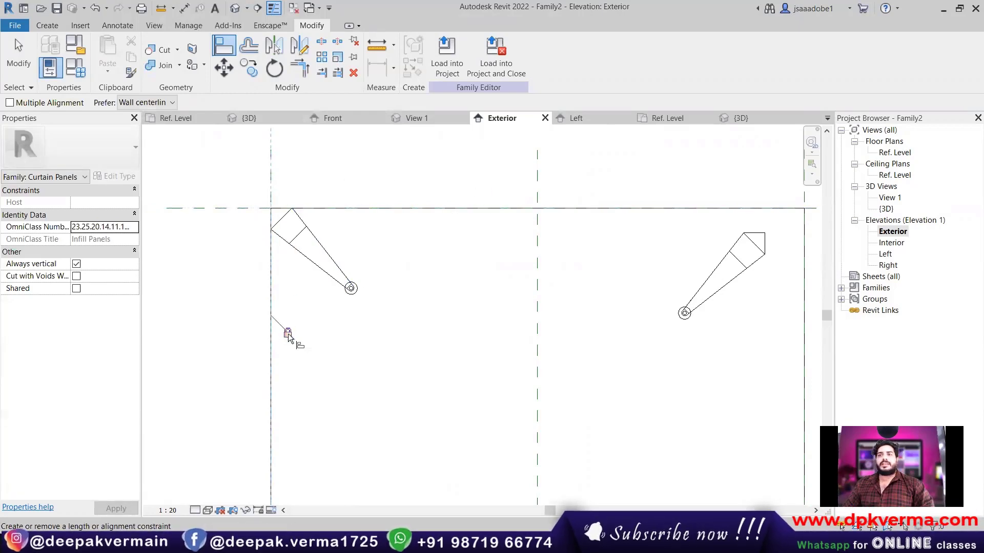
Align the bottom-left fitting to the left reference plane.
{"action": "scroll", "coordinate": [287, 333], "scroll_direction": "down", "scroll_amount": 3}
{"action": "scroll", "coordinate": [353, 385], "scroll_direction": "down", "scroll_amount": 2}
{"action": "scroll", "coordinate": [332, 314], "scroll_direction": "up", "scroll_amount": 3}
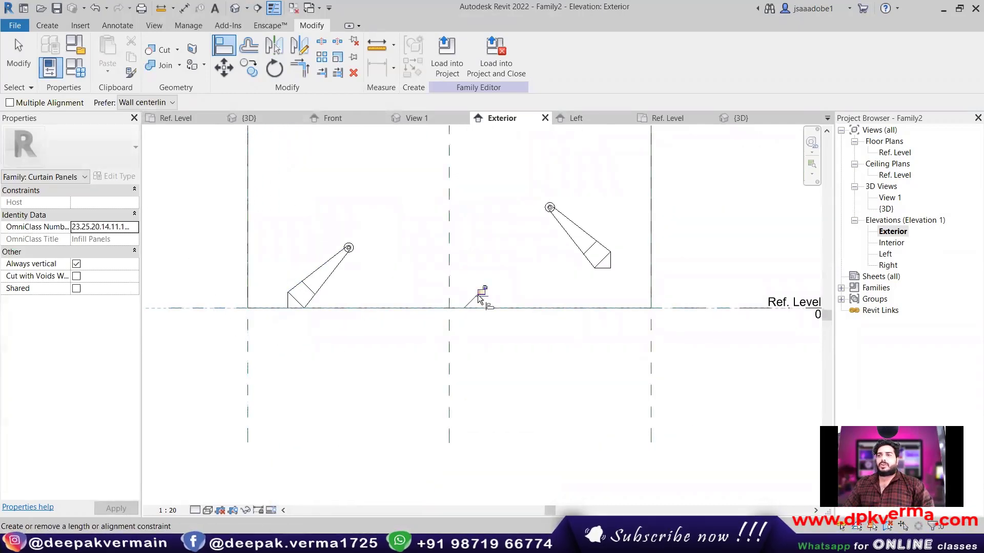
{"action": "left_click", "coordinate": [247, 355]}
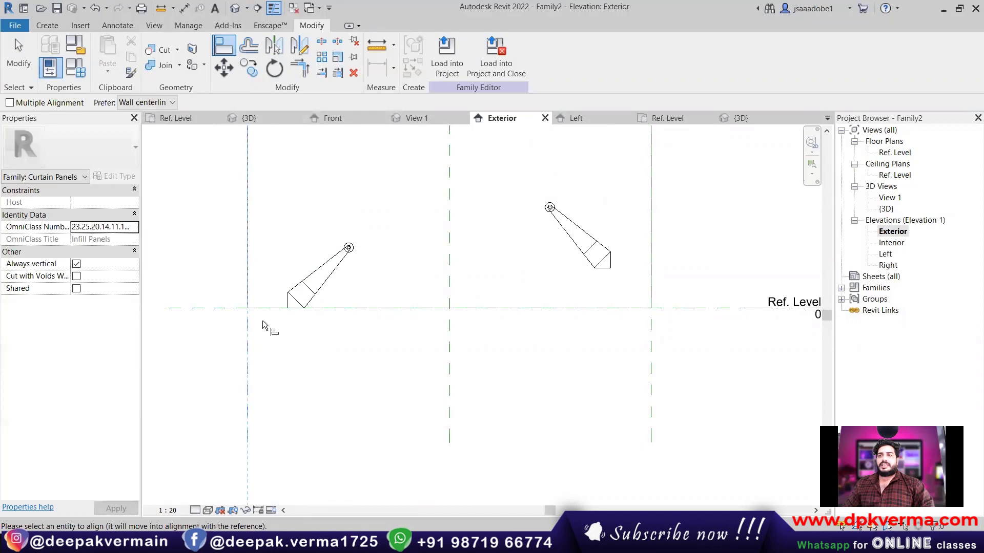
{"action": "left_click", "coordinate": [288, 287]}
Align the bottom-right fitting to Ref. Level and the right reference plane.
{"action": "scroll", "coordinate": [335, 295], "scroll_direction": "down", "scroll_amount": 2}
{"action": "scroll", "coordinate": [661, 303], "scroll_direction": "up", "scroll_amount": 3}
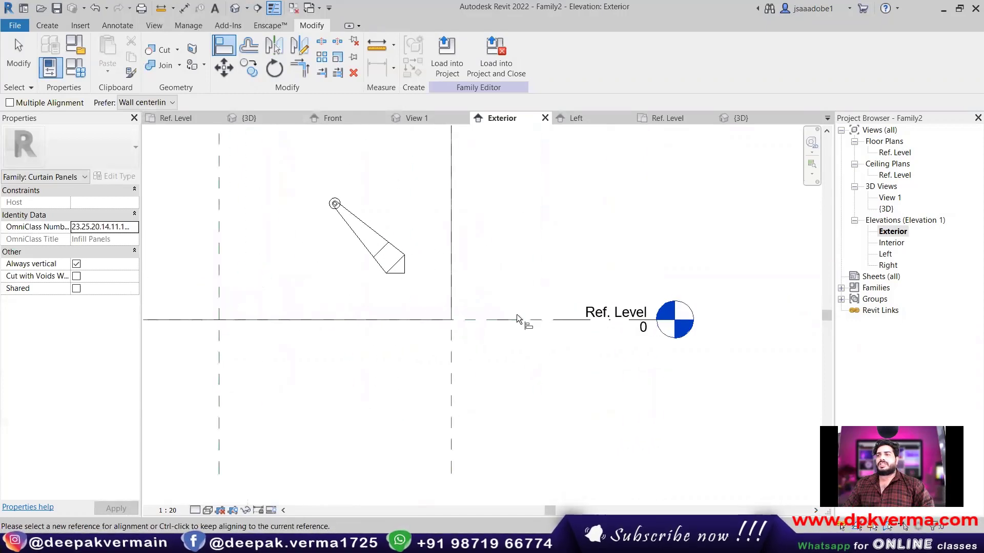
{"action": "left_click", "coordinate": [401, 277]}
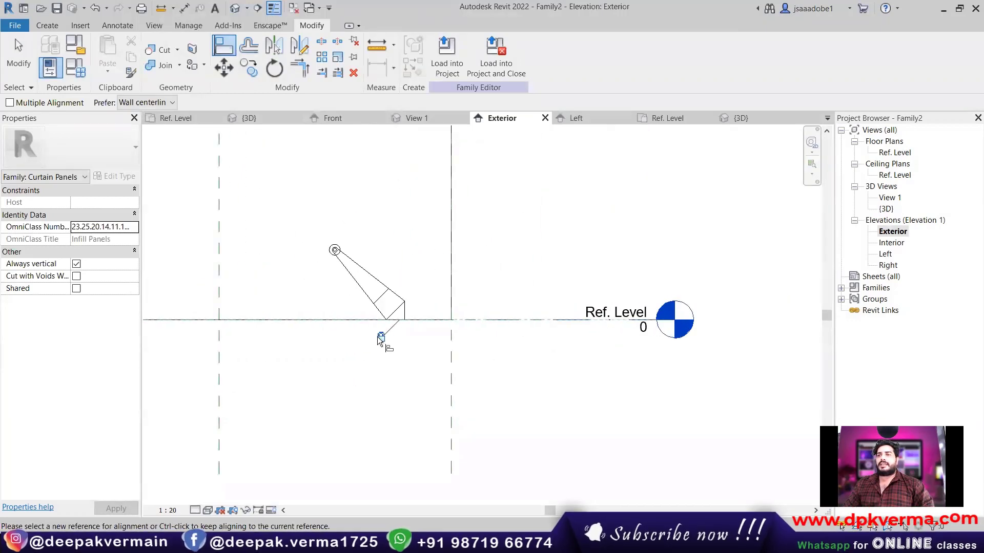
{"action": "left_click", "coordinate": [451, 365]}
{"action": "left_click", "coordinate": [405, 312]}
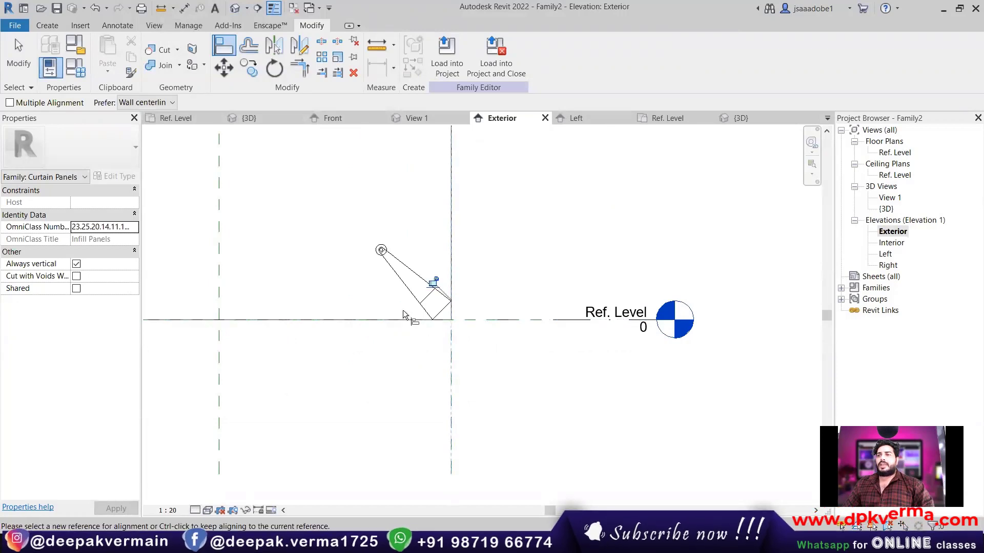
Align the top-right fitting to the top and right reference planes.
{"action": "scroll", "coordinate": [464, 291], "scroll_direction": "down", "scroll_amount": 2}
{"action": "scroll", "coordinate": [443, 203], "scroll_direction": "up", "scroll_amount": 2}
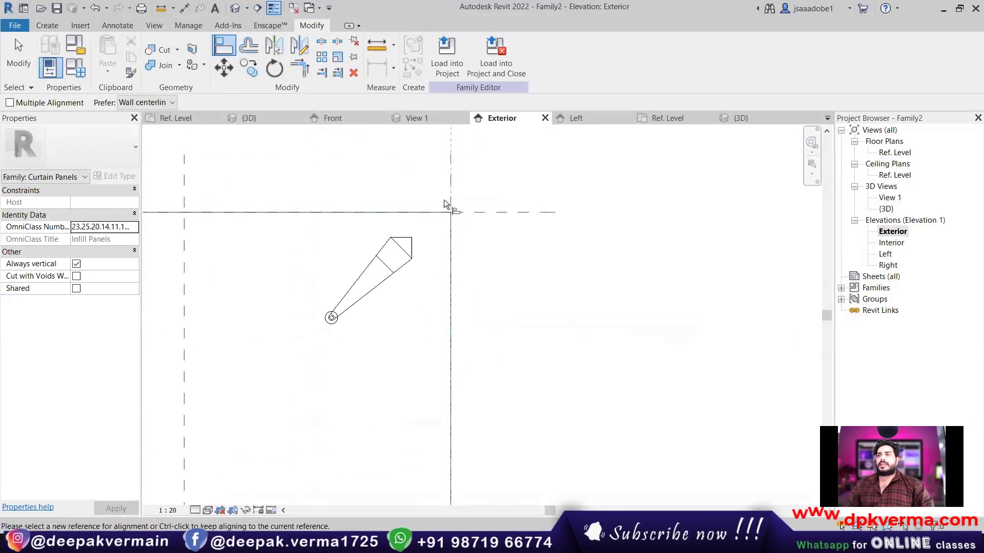
{"action": "left_click", "coordinate": [400, 236]}
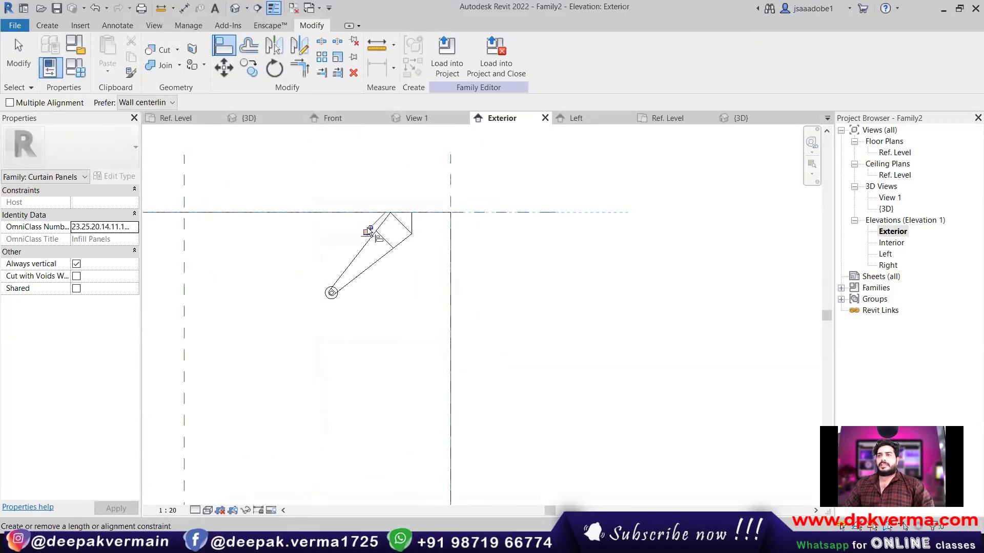
{"action": "left_click", "coordinate": [454, 182]}
{"action": "left_click", "coordinate": [412, 223]}
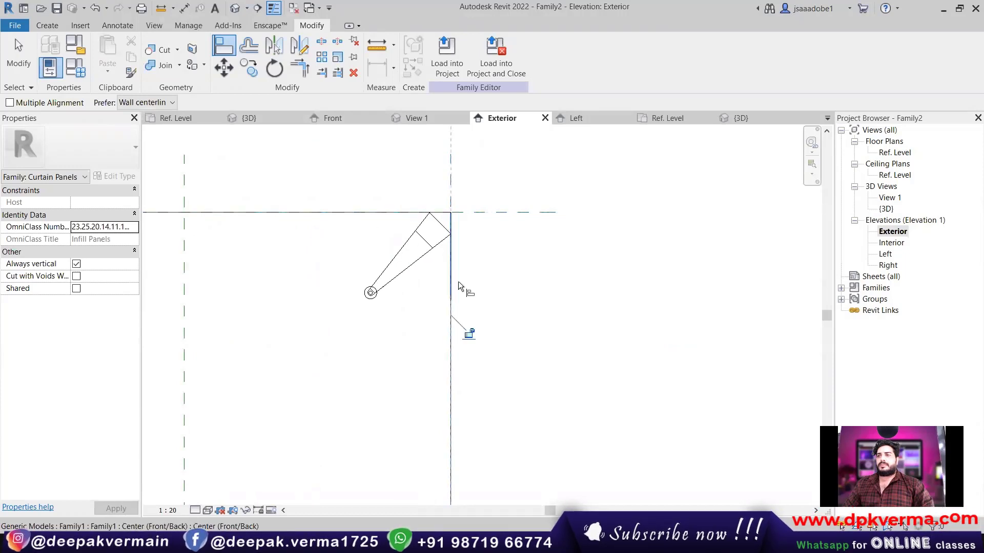
{"action": "scroll", "coordinate": [471, 336], "scroll_direction": "down", "scroll_amount": 2}
{"action": "scroll", "coordinate": [450, 336], "scroll_direction": "down", "scroll_amount": 1}
{"action": "scroll", "coordinate": [413, 242], "scroll_direction": "down", "scroll_amount": 1}
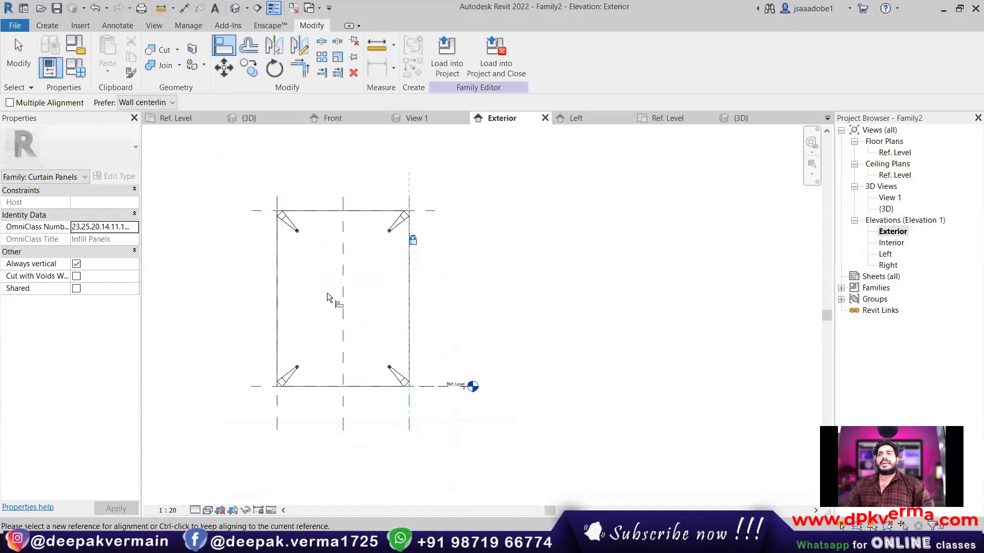
{"action": "scroll", "coordinate": [329, 297], "scroll_direction": "up", "scroll_amount": 1}
Cancel out of the Align tool.
{"action": "right_click", "coordinate": [461, 200]}
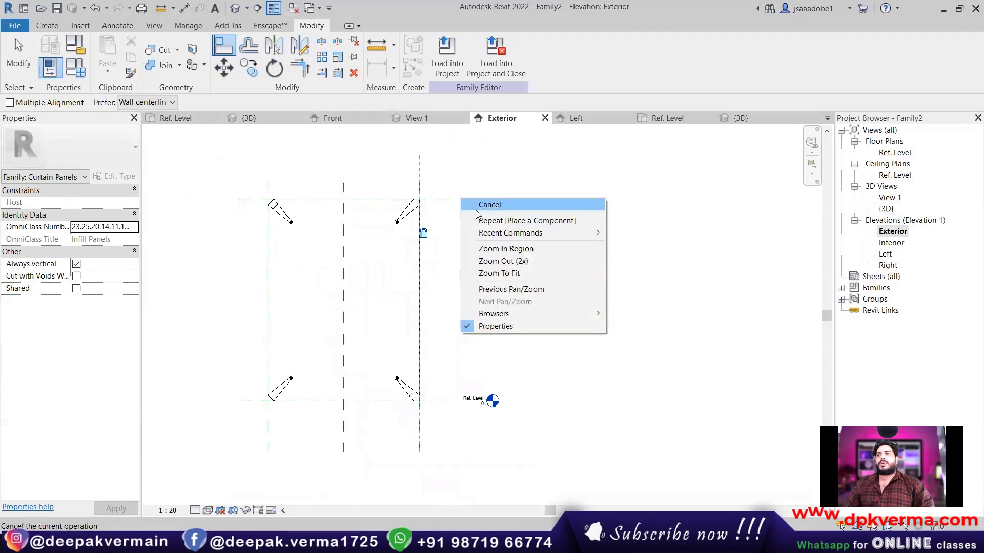
{"action": "left_click", "coordinate": [476, 205]}
{"action": "right_click", "coordinate": [469, 201]}
{"action": "left_click", "coordinate": [479, 218]}
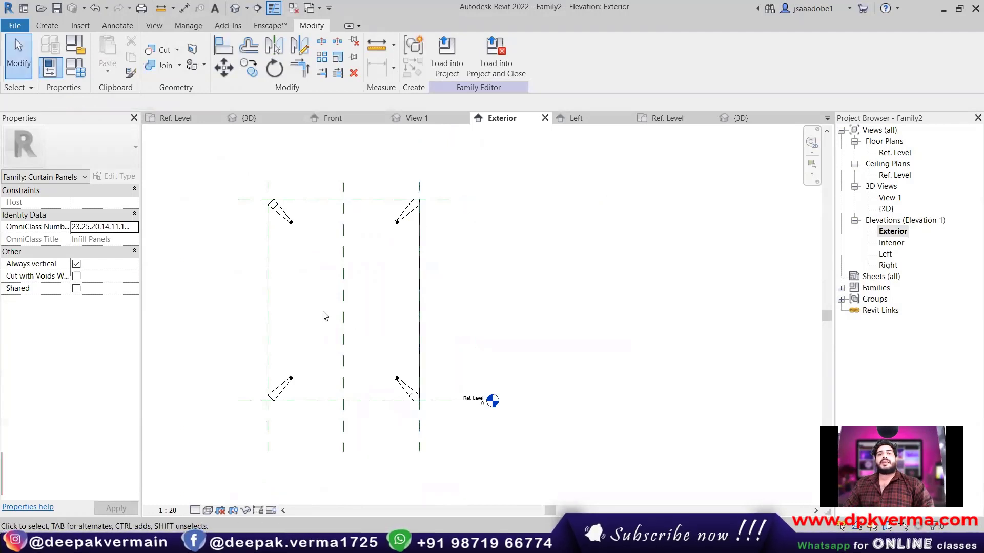
Check the four fittings on the panel in 3D, then zoom into the Ref. Level plan.
{"action": "left_click", "coordinate": [234, 8]}
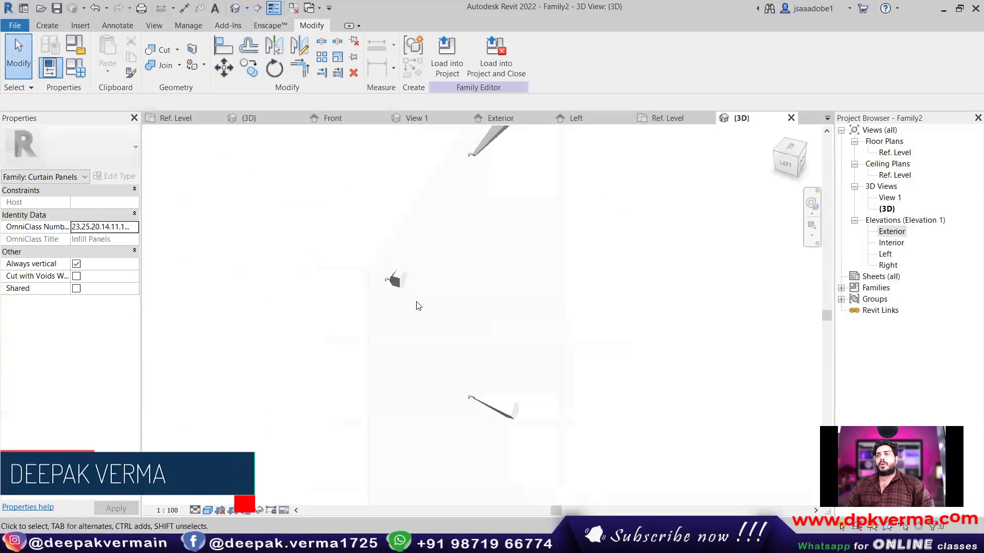
{"action": "middle_click_drag", "start_coordinate": [418, 306], "coordinate": [350, 272], "text": "shift"}
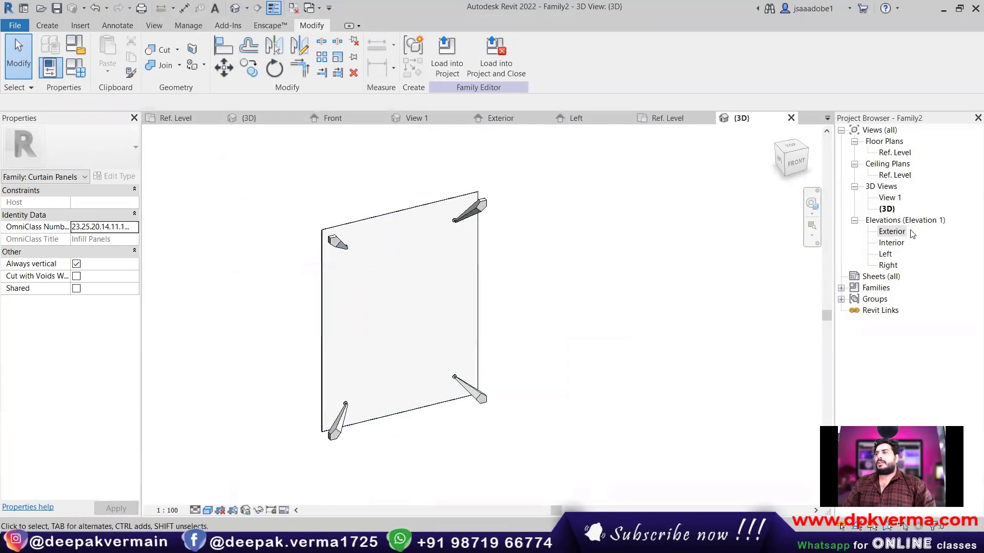
{"action": "double_click", "coordinate": [887, 157]}
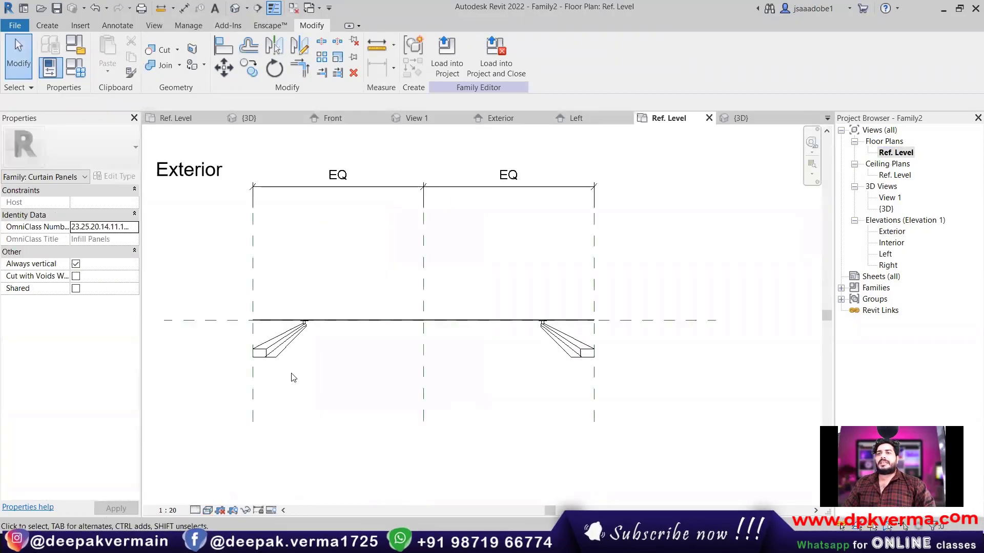
{"action": "scroll", "coordinate": [293, 378], "scroll_direction": "up", "scroll_amount": 1}
{"action": "scroll", "coordinate": [249, 398], "scroll_direction": "up", "scroll_amount": 1}
{"action": "scroll", "coordinate": [268, 378], "scroll_direction": "up", "scroll_amount": 1}
{"action": "scroll", "coordinate": [259, 301], "scroll_direction": "up", "scroll_amount": 1}
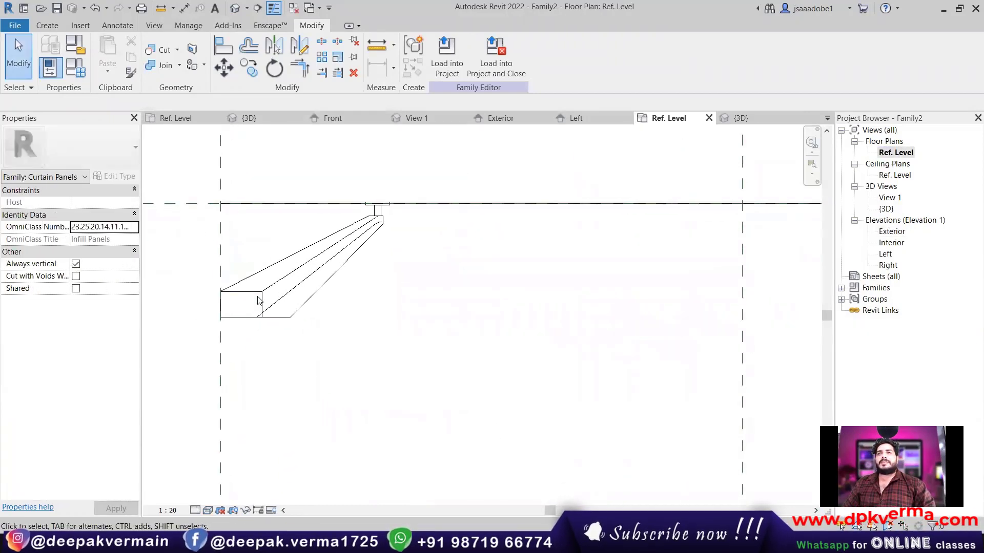
{"action": "left_click", "coordinate": [47, 25]}
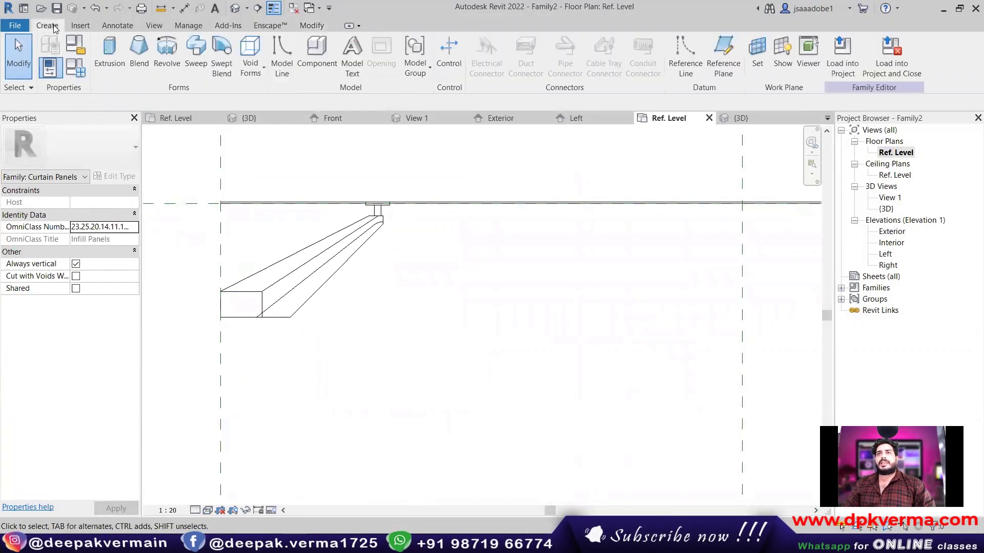
Sketch a rectangle extrusion profile at the end of the left fitting arm.
{"action": "left_click", "coordinate": [110, 57]}
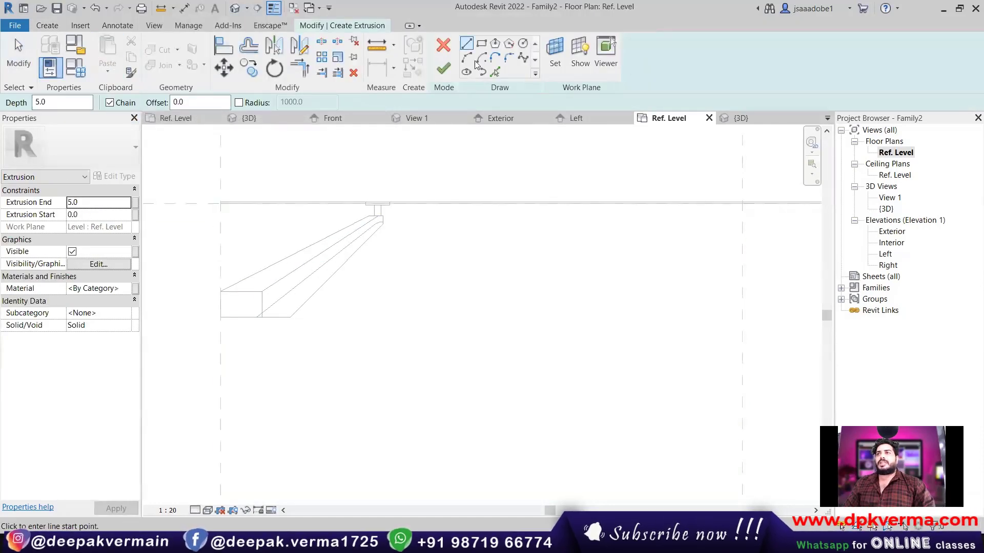
{"action": "left_click", "coordinate": [481, 44]}
{"action": "scroll", "coordinate": [236, 336], "scroll_direction": "up", "scroll_amount": 1}
{"action": "middle_click_drag", "start_coordinate": [235, 341], "coordinate": [250, 283]}
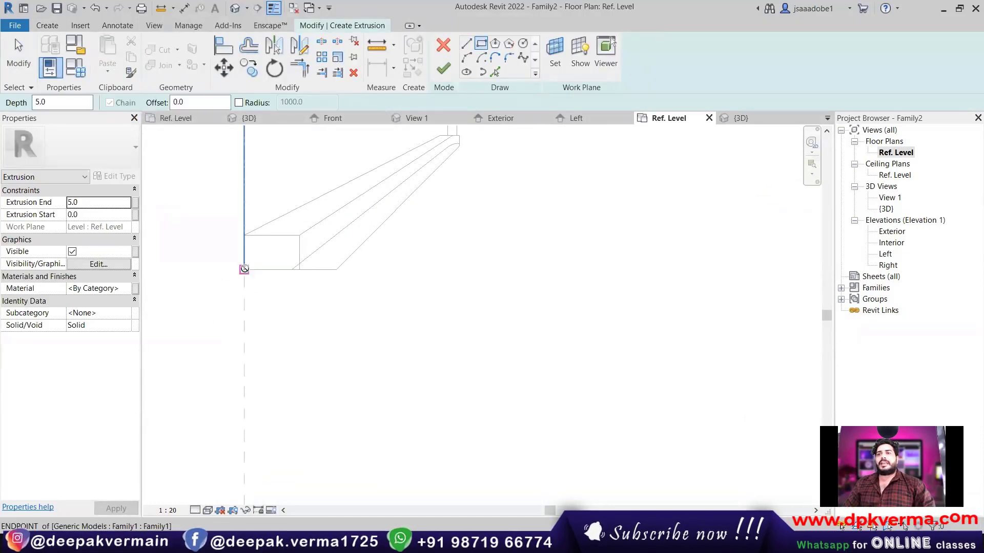
{"action": "left_click", "coordinate": [245, 269]}
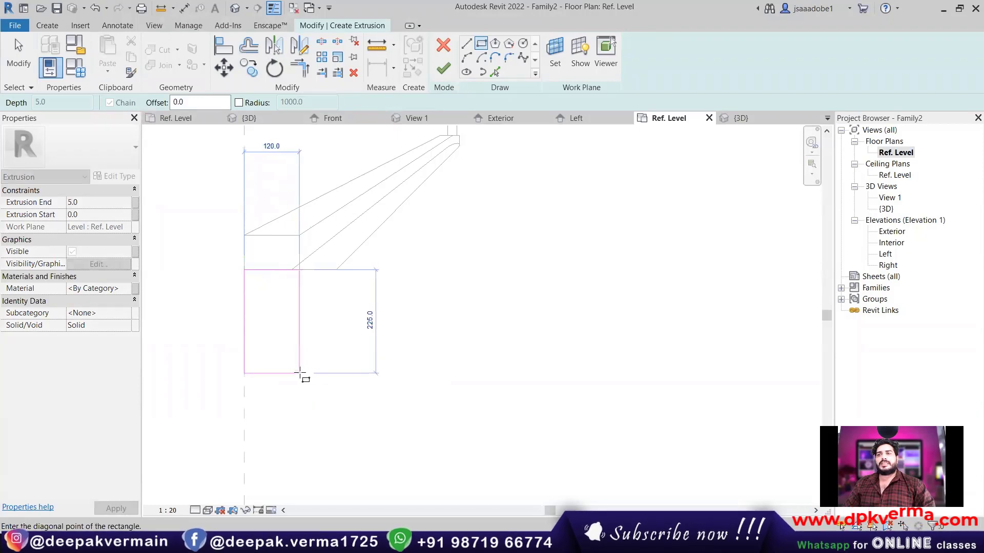
{"action": "left_click", "coordinate": [301, 373]}
{"action": "right_click", "coordinate": [373, 297]}
{"action": "left_click", "coordinate": [397, 313]}
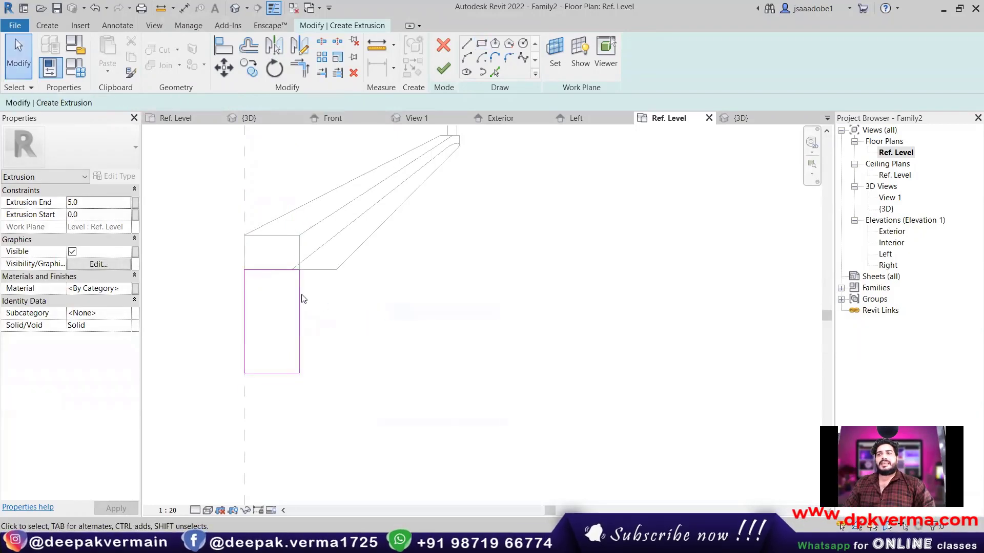
Align the rectangle's top edge to the fitting using AL.
{"action": "scroll", "coordinate": [266, 288], "scroll_direction": "up", "scroll_amount": 1}
{"action": "scroll", "coordinate": [257, 259], "scroll_direction": "up", "scroll_amount": 1}
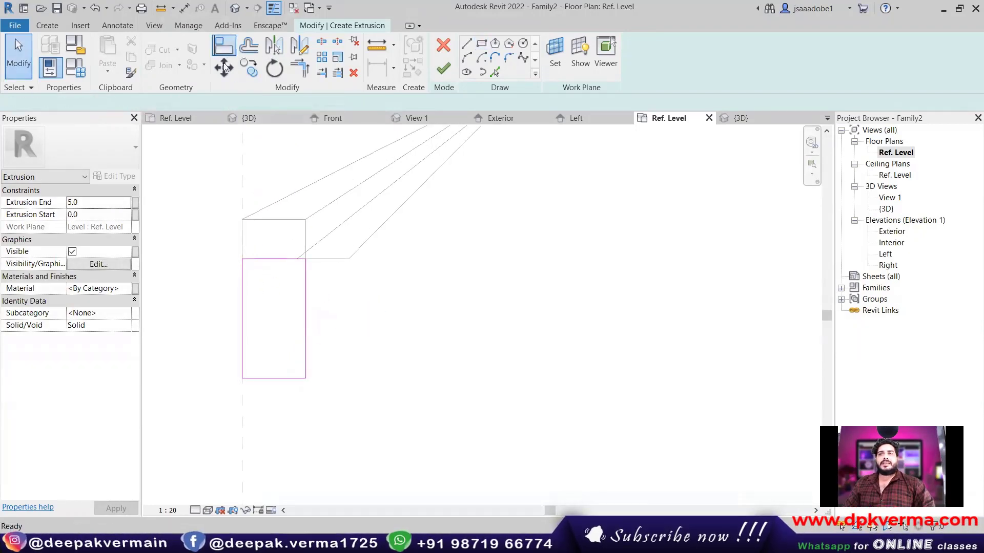
{"action": "key", "text": "a"}
{"action": "key", "text": "l"}
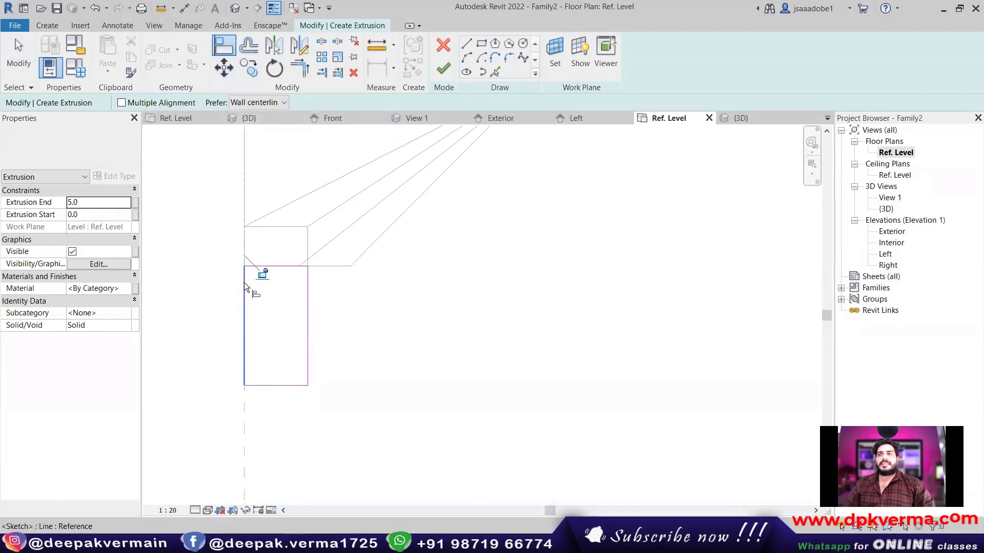
{"action": "left_click", "coordinate": [320, 266]}
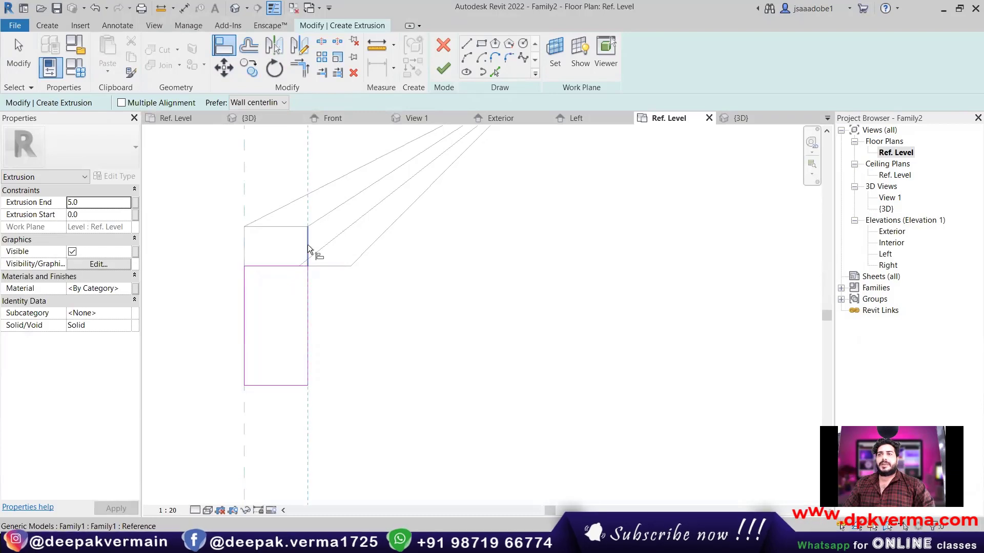
{"action": "scroll", "coordinate": [290, 288], "scroll_direction": "down", "scroll_amount": 3}
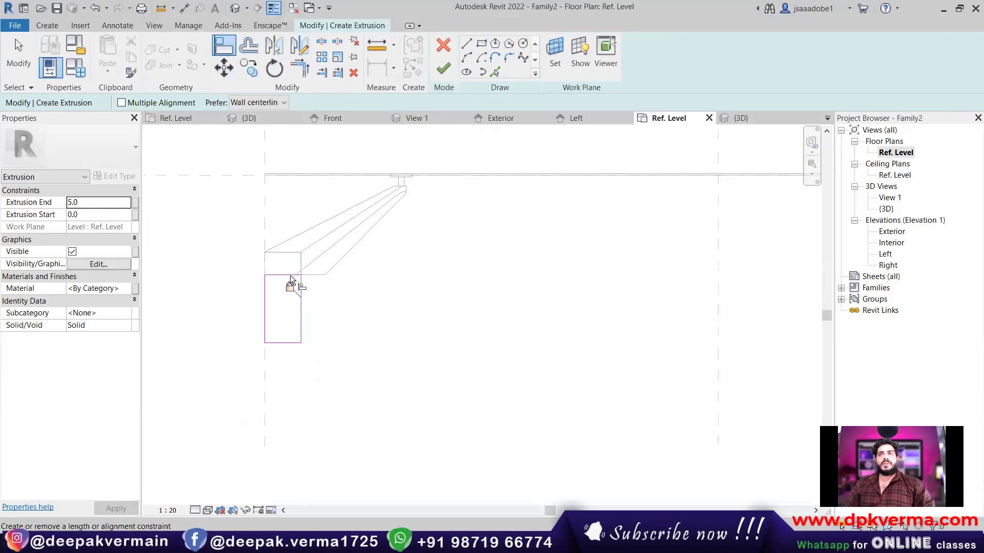
Add an aligned 552 dimension from the panel line to the rectangle's bottom edge.
{"action": "left_click", "coordinate": [116, 26]}
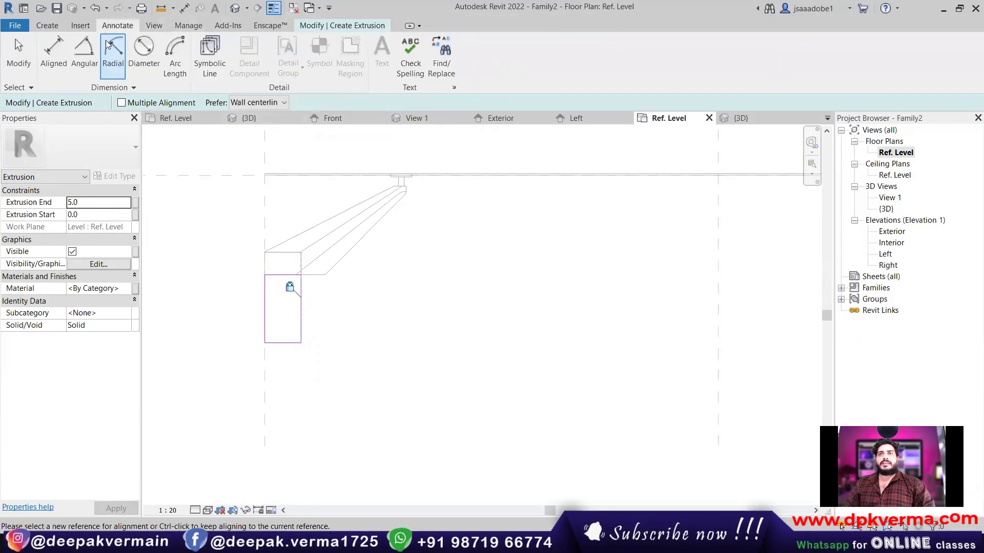
{"action": "left_click", "coordinate": [59, 61]}
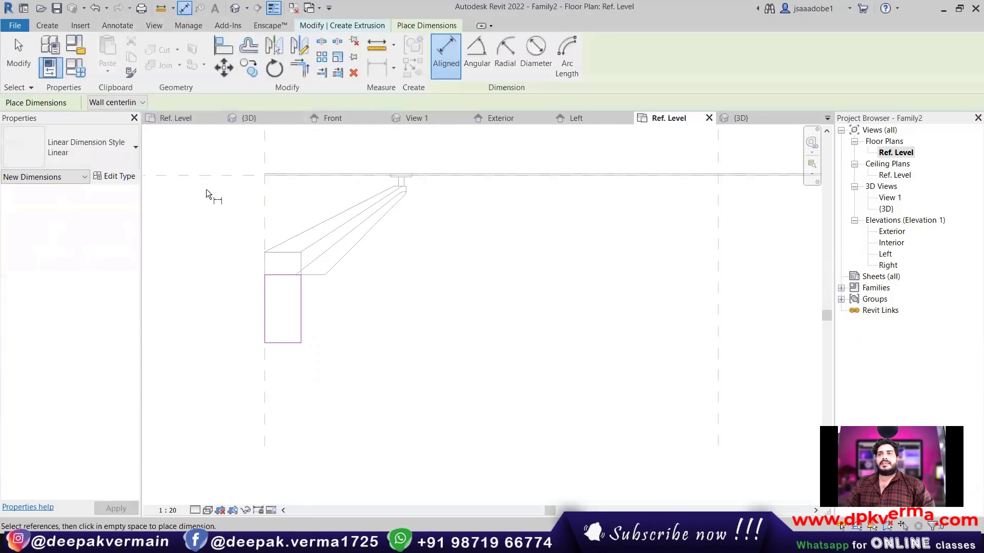
{"action": "left_click", "coordinate": [206, 177]}
{"action": "left_click", "coordinate": [281, 342]}
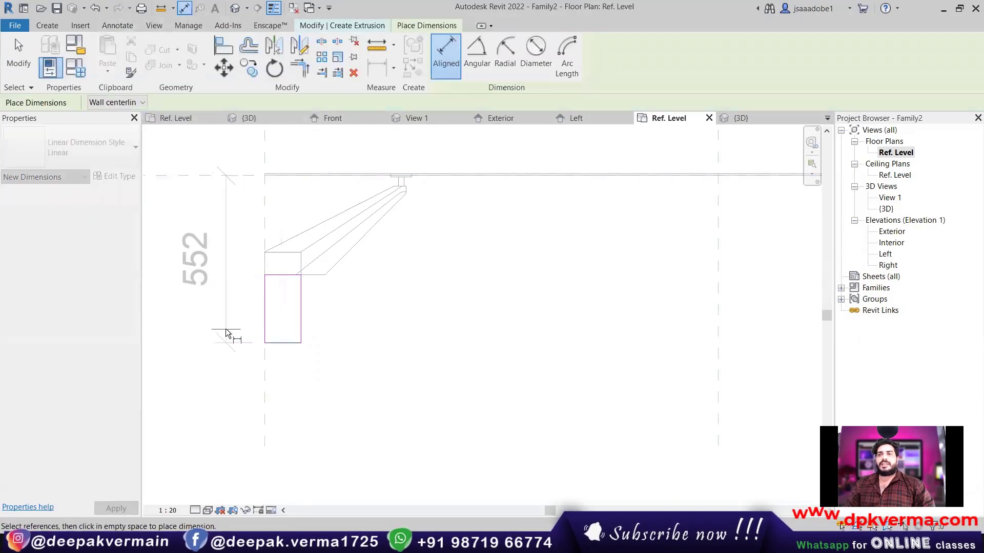
{"action": "left_click", "coordinate": [225, 334]}
Bring both fittings into view, undoing an accidental move of the 552 dimension.
{"action": "scroll", "coordinate": [431, 297], "scroll_direction": "down", "scroll_amount": 2}
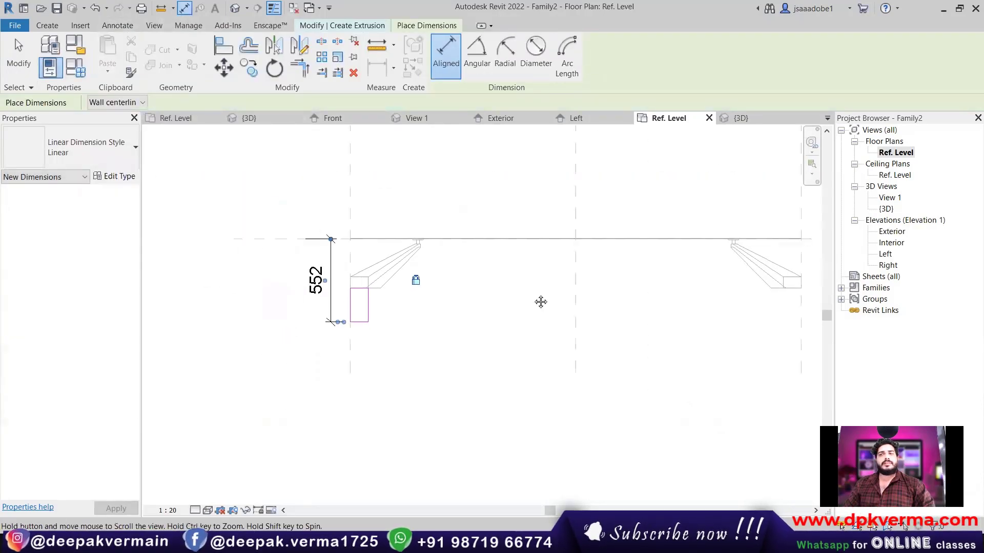
{"action": "middle_click_drag", "start_coordinate": [539, 301], "coordinate": [434, 302]}
{"action": "scroll", "coordinate": [515, 270], "scroll_direction": "up", "scroll_amount": 3}
{"action": "mouse_move", "coordinate": [514, 269]}
{"action": "middle_mouse_down"}
{"action": "mouse_move", "coordinate": [506, 300]}
{"action": "mouse_move", "coordinate": [473, 286]}
{"action": "middle_mouse_up"}
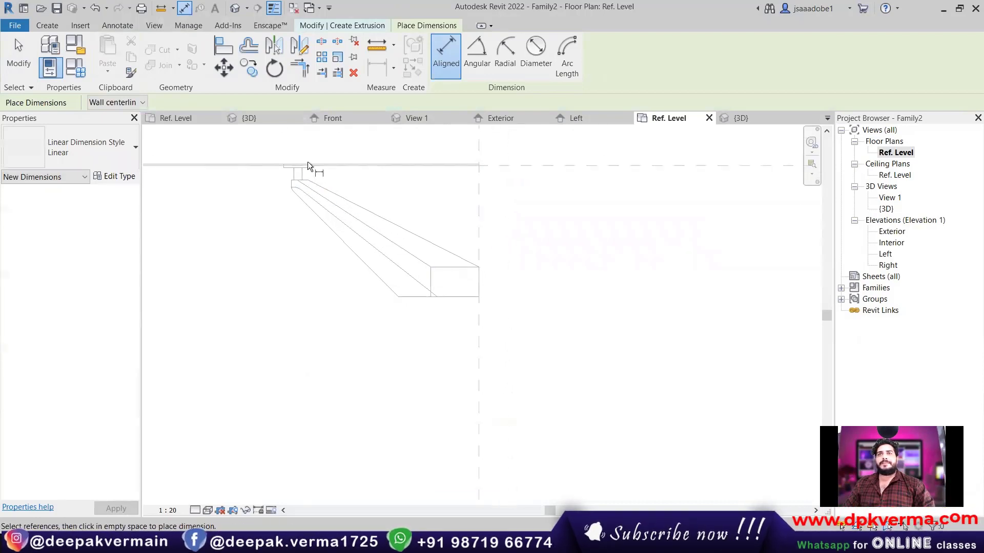
{"action": "scroll", "coordinate": [346, 267], "scroll_direction": "down", "scroll_amount": 2}
{"action": "scroll", "coordinate": [209, 282], "scroll_direction": "down", "scroll_amount": 1}
{"action": "middle_click_drag", "start_coordinate": [208, 282], "coordinate": [286, 303]}
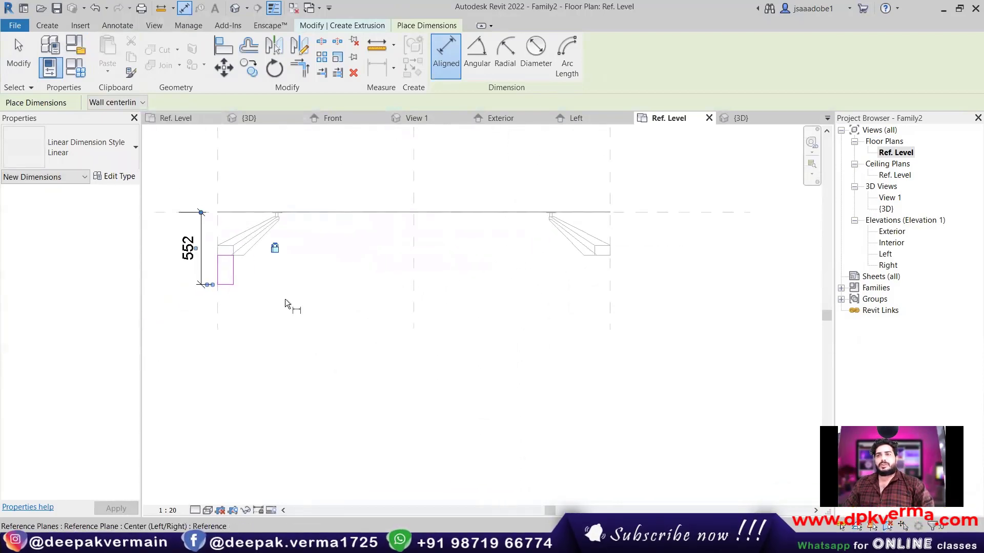
{"action": "key", "text": "Escape"}
{"action": "key", "text": "Escape"}
{"action": "mouse_move", "coordinate": [199, 242]}
{"action": "left_mouse_down"}
{"action": "mouse_move", "coordinate": [291, 345]}
{"action": "mouse_move", "coordinate": [241, 138]}
{"action": "left_mouse_up"}
{"action": "key", "text": "ctrl+z"}
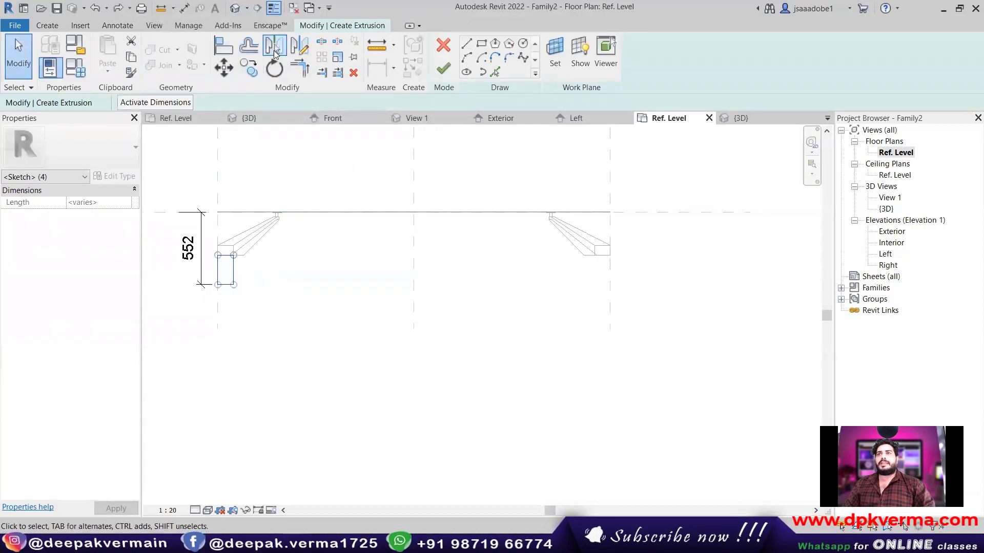
Mirror the rectangle across the centre reference plane to the right-hand fitting.
{"action": "left_click", "coordinate": [275, 52]}
{"action": "left_click", "coordinate": [414, 248]}
{"action": "scroll", "coordinate": [604, 256], "scroll_direction": "up", "scroll_amount": 3}
{"action": "scroll", "coordinate": [533, 290], "scroll_direction": "up", "scroll_amount": 2}
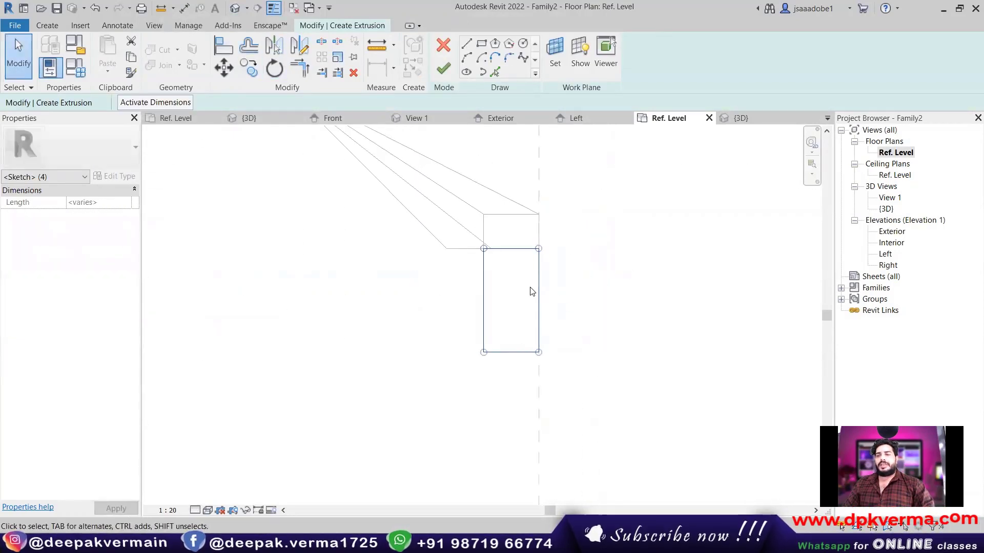
{"action": "left_click", "coordinate": [532, 291]}
Align the mirrored rectangle's edge to the reference line.
{"action": "middle_click_drag", "start_coordinate": [532, 289], "coordinate": [472, 298]}
{"action": "left_click", "coordinate": [224, 49]}
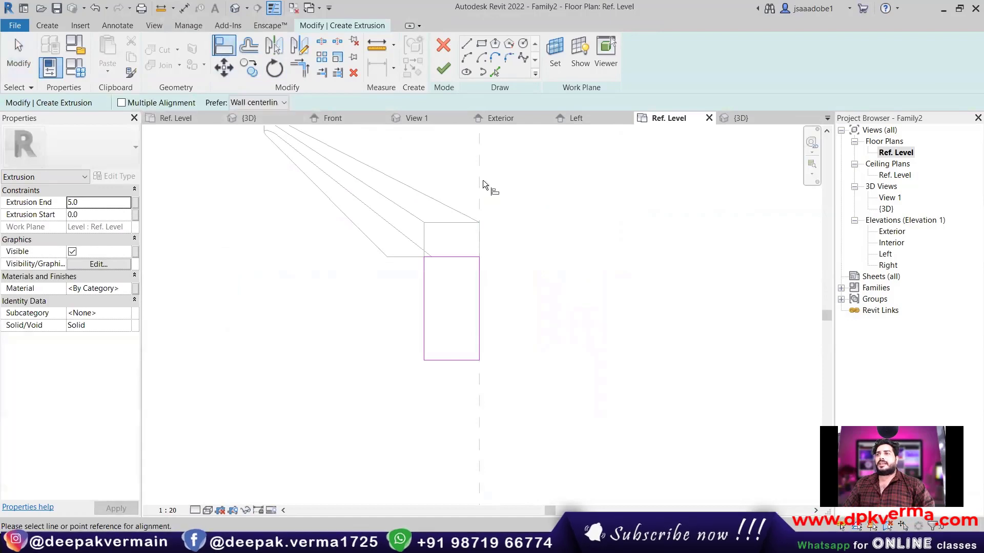
{"action": "left_click", "coordinate": [480, 179]}
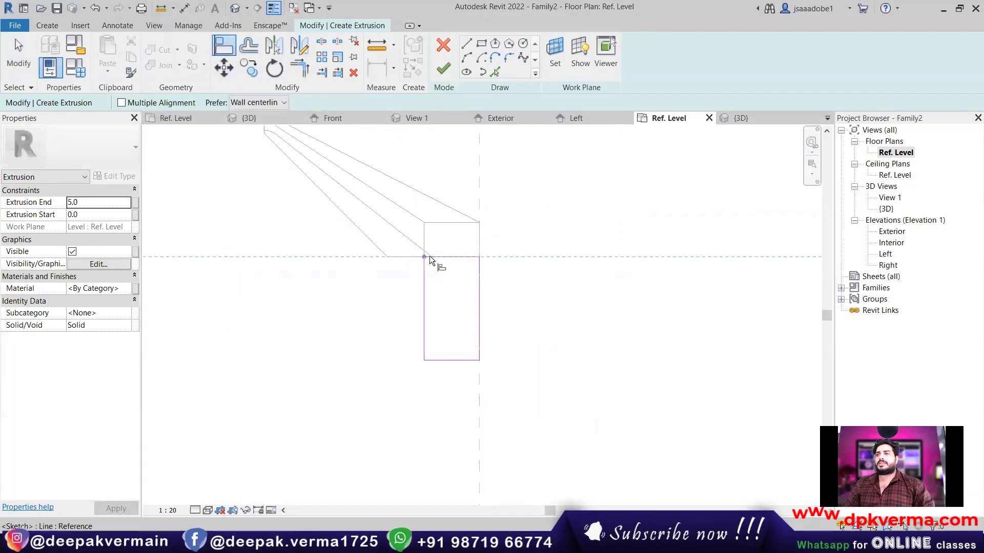
{"action": "left_click", "coordinate": [427, 277]}
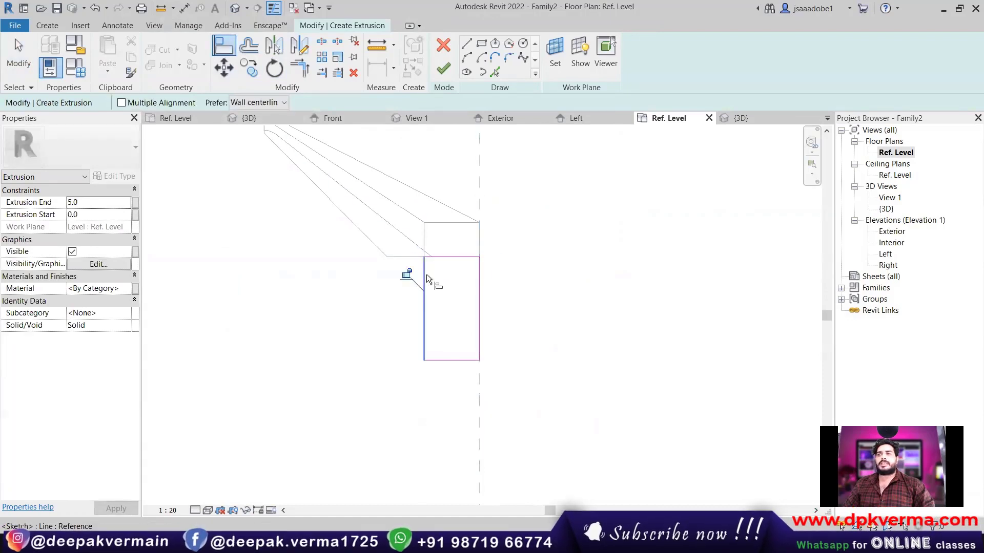
Dimension the mirrored rectangle 552 from the panel plane.
{"action": "left_click", "coordinate": [123, 29]}
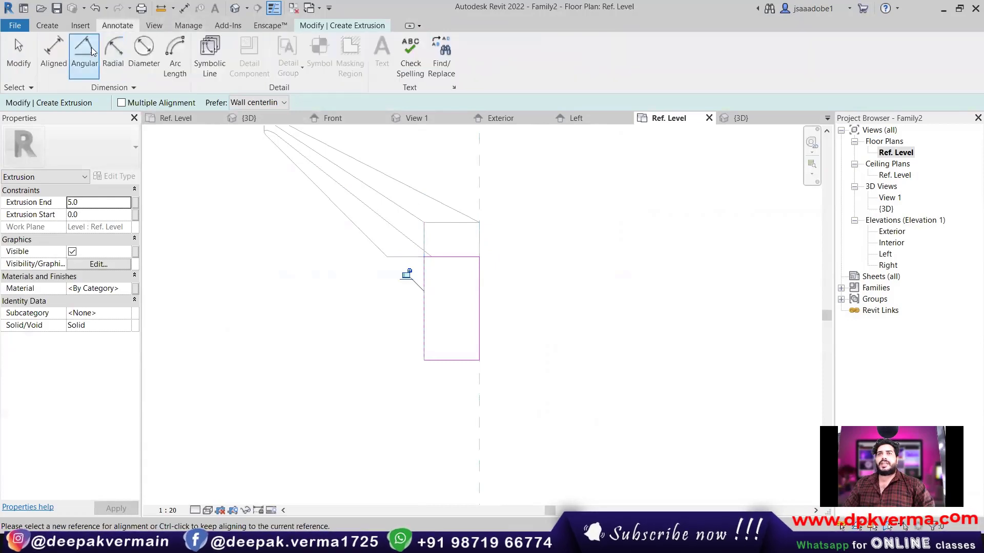
{"action": "left_click", "coordinate": [82, 48]}
{"action": "left_click", "coordinate": [458, 163]}
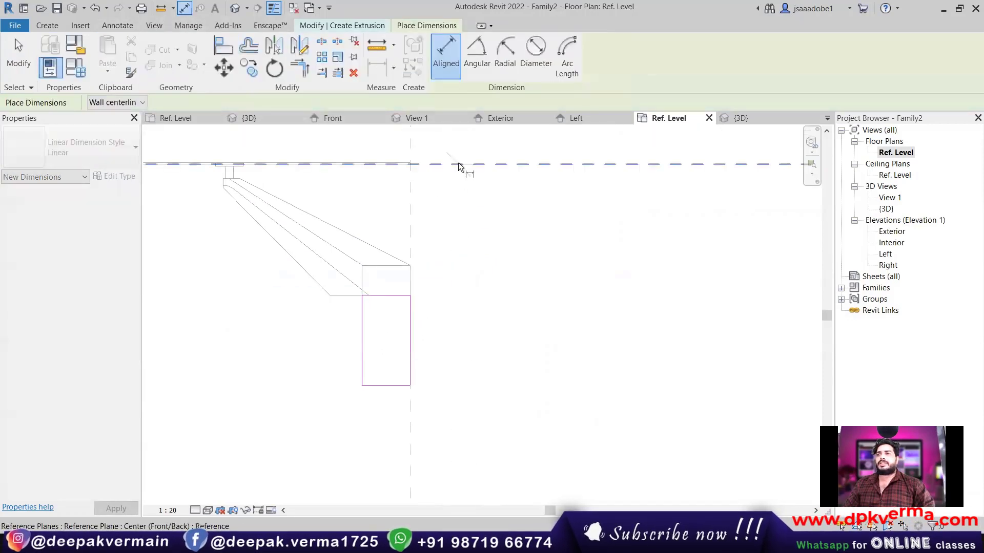
{"action": "left_click", "coordinate": [390, 385]}
{"action": "left_click", "coordinate": [535, 359]}
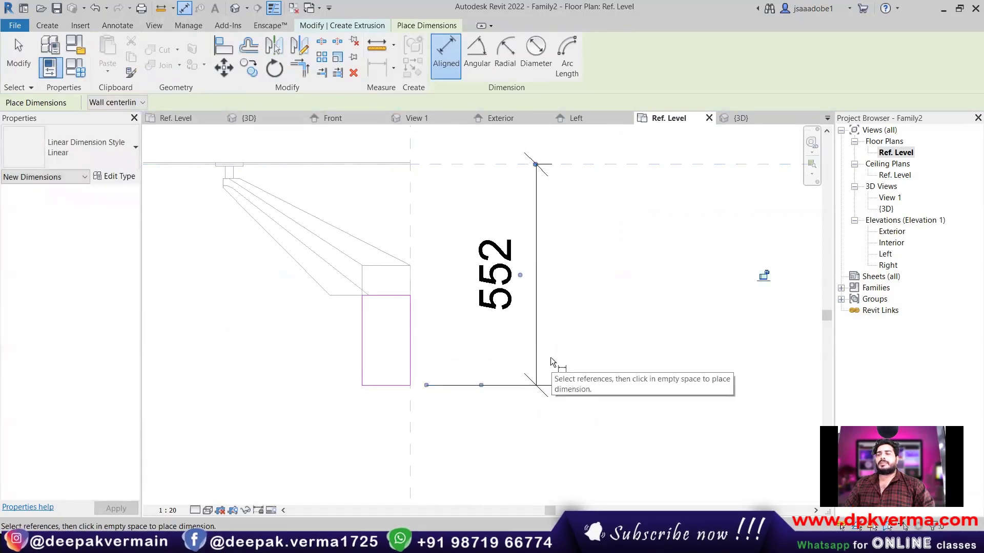
{"action": "right_click", "coordinate": [634, 226]}
{"action": "left_click", "coordinate": [641, 228]}
Finish the extrusion sketch.
{"action": "scroll", "coordinate": [212, 154], "scroll_direction": "up", "scroll_amount": 5}
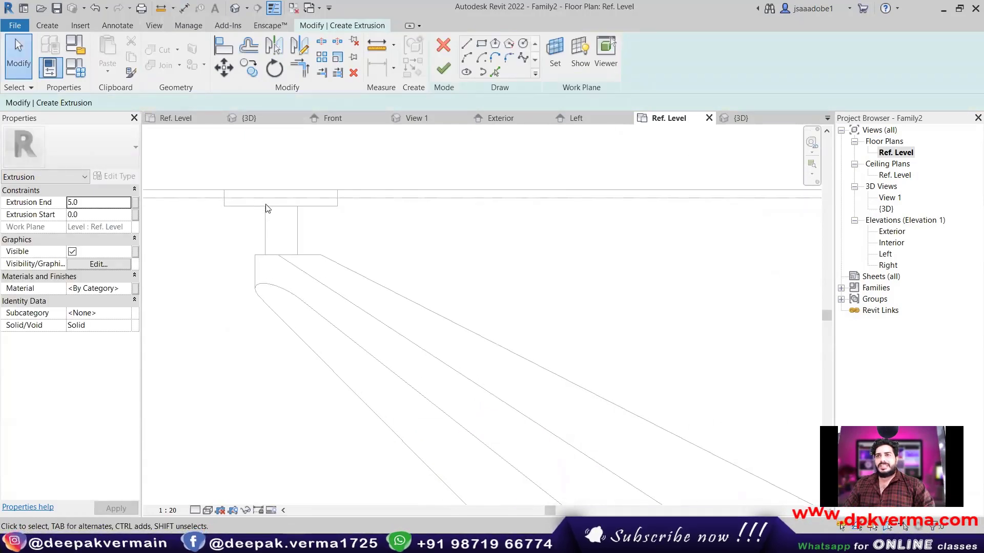
{"action": "scroll", "coordinate": [265, 207], "scroll_direction": "down", "scroll_amount": 2}
{"action": "scroll", "coordinate": [217, 211], "scroll_direction": "up", "scroll_amount": 1}
{"action": "scroll", "coordinate": [319, 213], "scroll_direction": "down", "scroll_amount": 1}
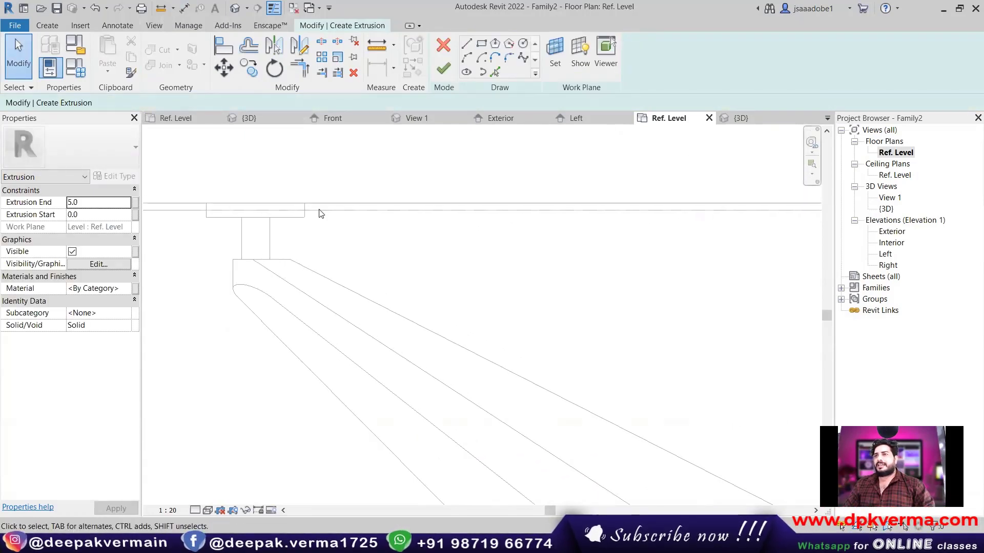
{"action": "scroll", "coordinate": [436, 210], "scroll_direction": "down", "scroll_amount": 2}
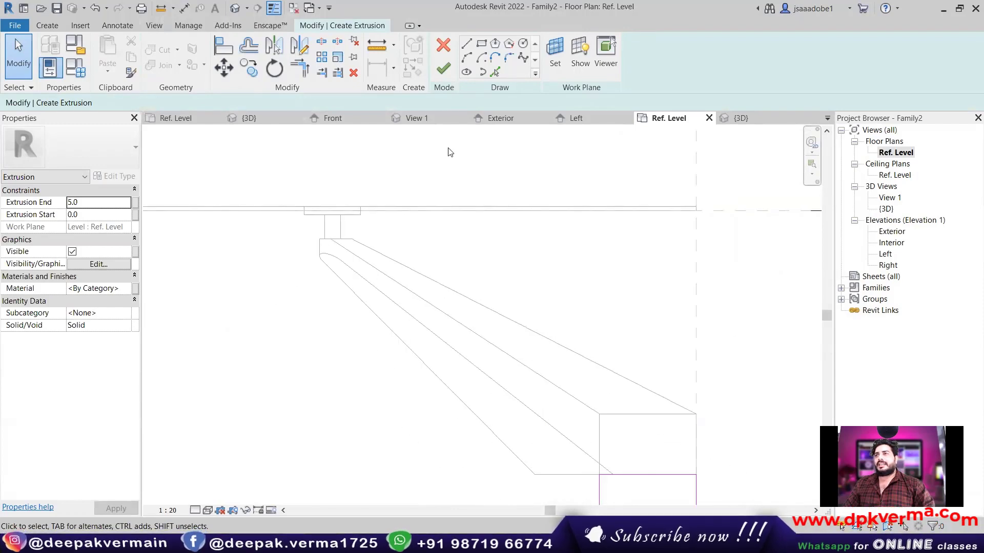
{"action": "left_click", "coordinate": [449, 77]}
Move the glass extrusion's end from 0 back to about -10 via its handle and Extrusion End.
{"action": "left_click", "coordinate": [389, 209]}
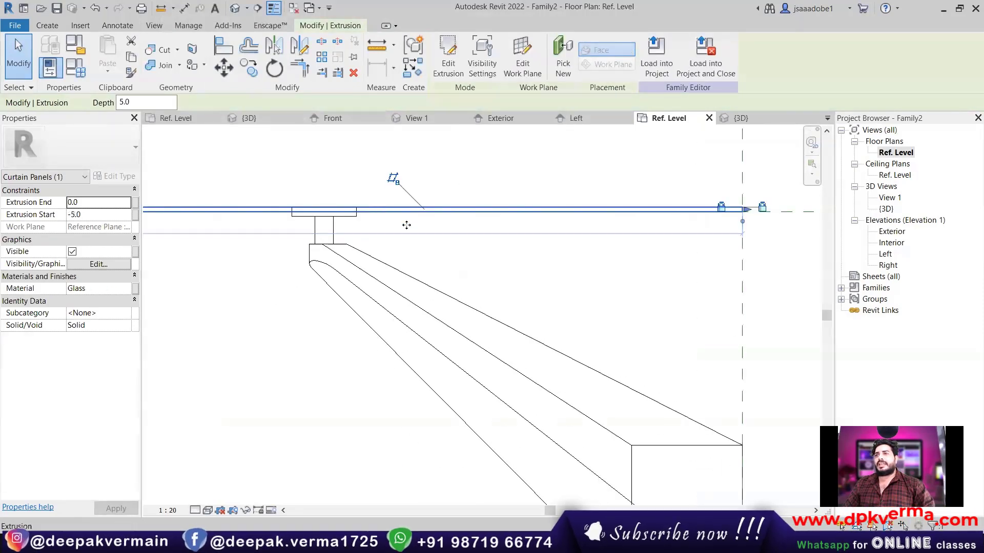
{"action": "scroll", "coordinate": [541, 246], "scroll_direction": "down", "scroll_amount": 2}
{"action": "scroll", "coordinate": [412, 251], "scroll_direction": "down", "scroll_amount": 1}
{"action": "scroll", "coordinate": [210, 237], "scroll_direction": "up", "scroll_amount": 3}
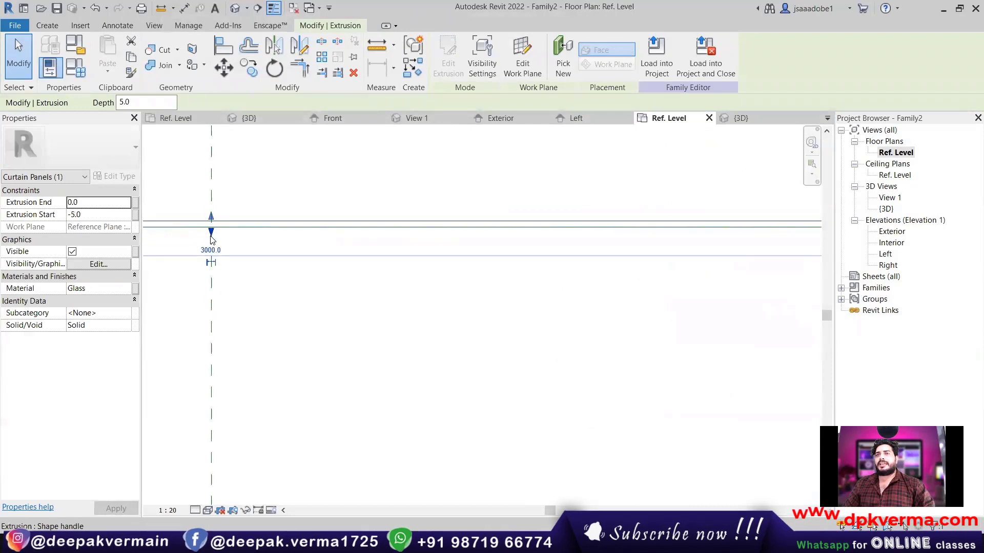
{"action": "scroll", "coordinate": [213, 231], "scroll_direction": "up", "scroll_amount": 1}
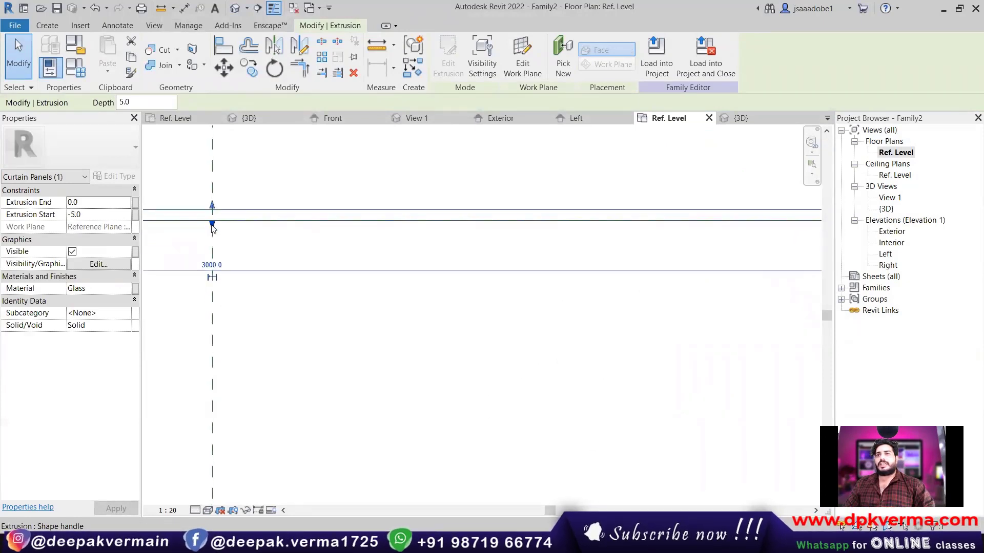
{"action": "left_click_drag", "start_coordinate": [213, 228], "coordinate": [213, 213]}
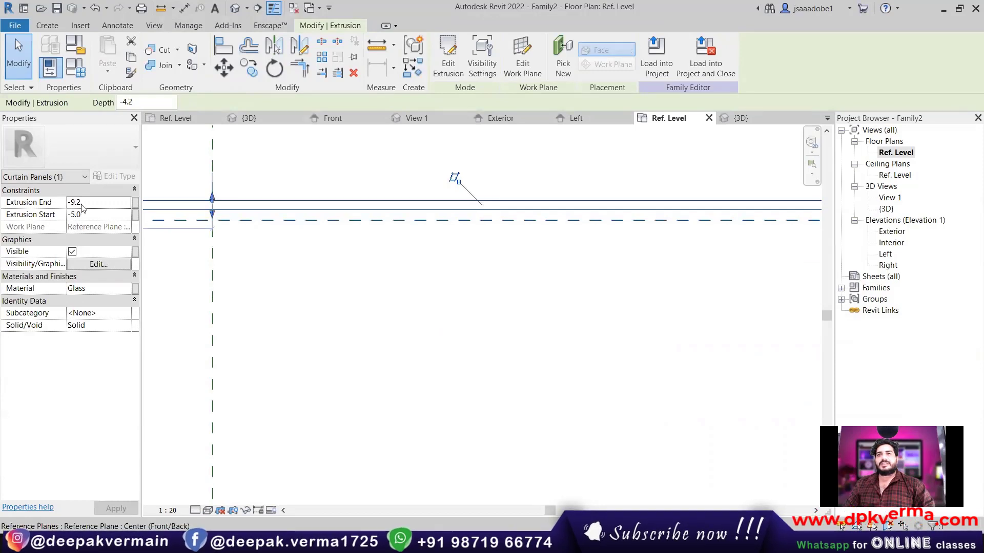
{"action": "middle_click_drag", "start_coordinate": [683, 256], "coordinate": [424, 259]}
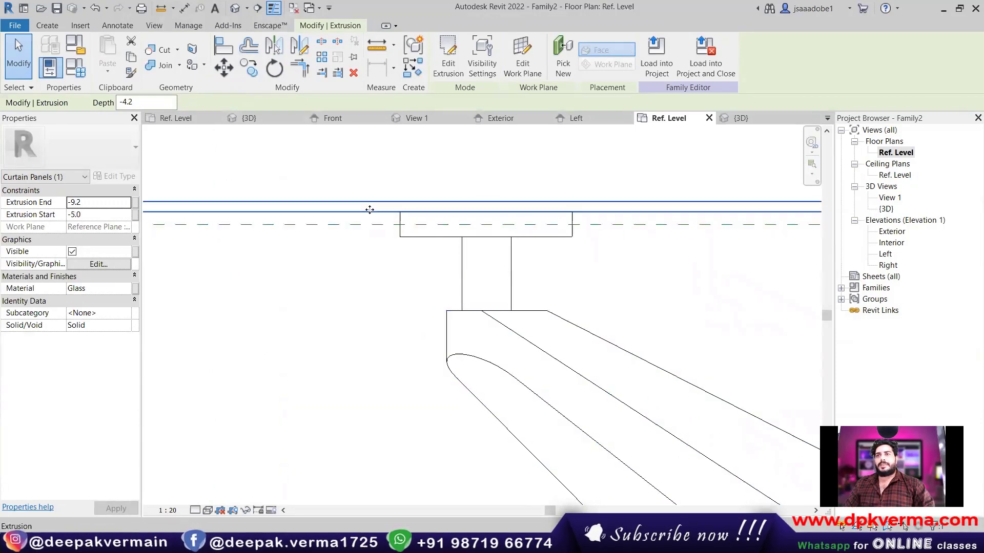
{"action": "left_click", "coordinate": [95, 202]}
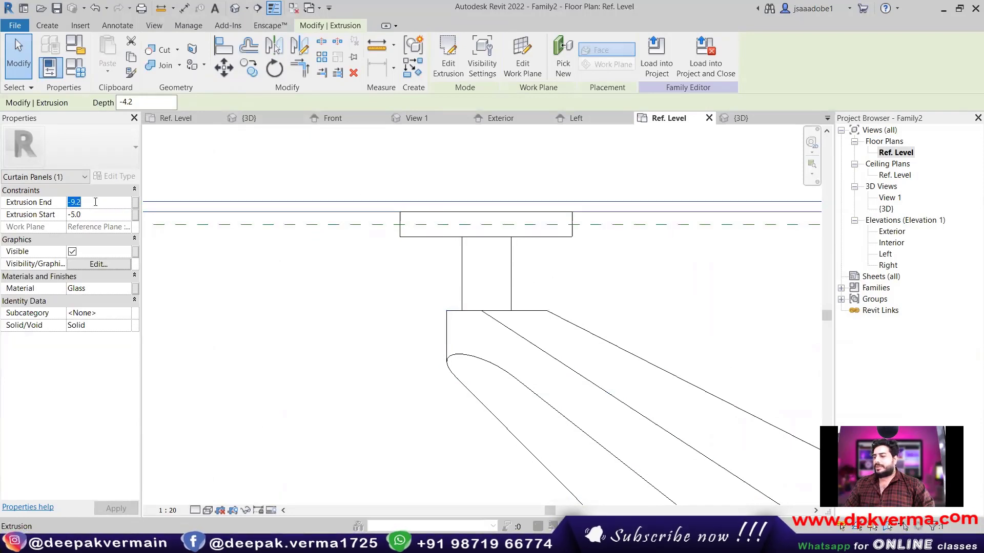
{"action": "type", "text": "-10"}
{"action": "left_click", "coordinate": [385, 268]}
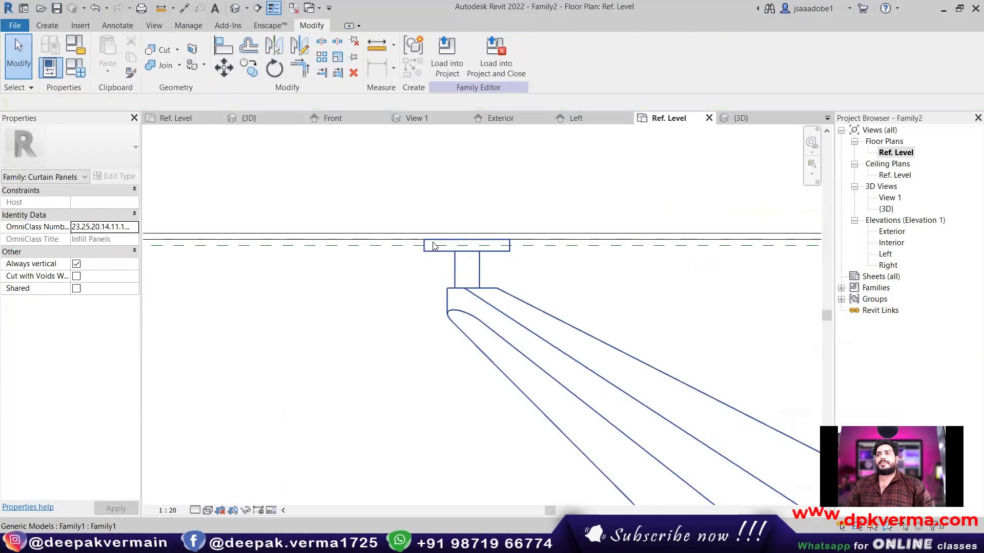
In the Exterior elevation, stretch the left edge extrusion up to the top plane at 4000.
{"action": "scroll", "coordinate": [433, 247], "scroll_direction": "down", "scroll_amount": 3}
{"action": "scroll", "coordinate": [632, 309], "scroll_direction": "down", "scroll_amount": 3}
{"action": "scroll", "coordinate": [636, 348], "scroll_direction": "up", "scroll_amount": 1}
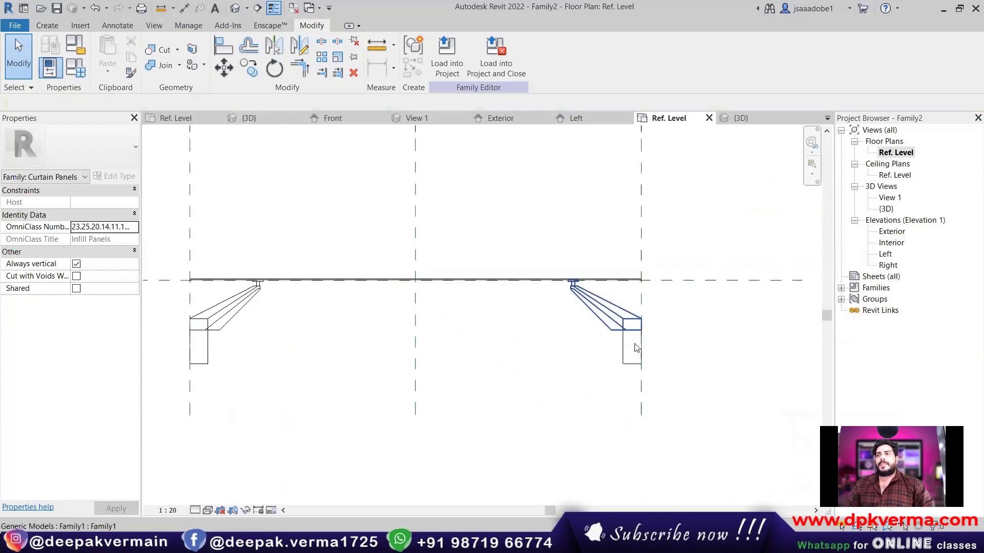
{"action": "scroll", "coordinate": [635, 348], "scroll_direction": "down", "scroll_amount": 1}
{"action": "scroll", "coordinate": [631, 305], "scroll_direction": "down", "scroll_amount": 1}
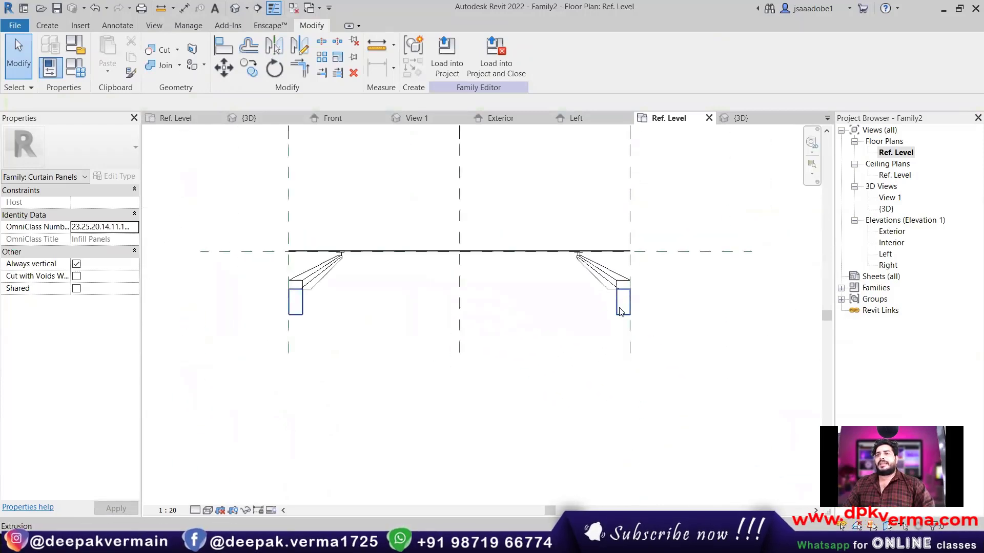
{"action": "left_click", "coordinate": [300, 317]}
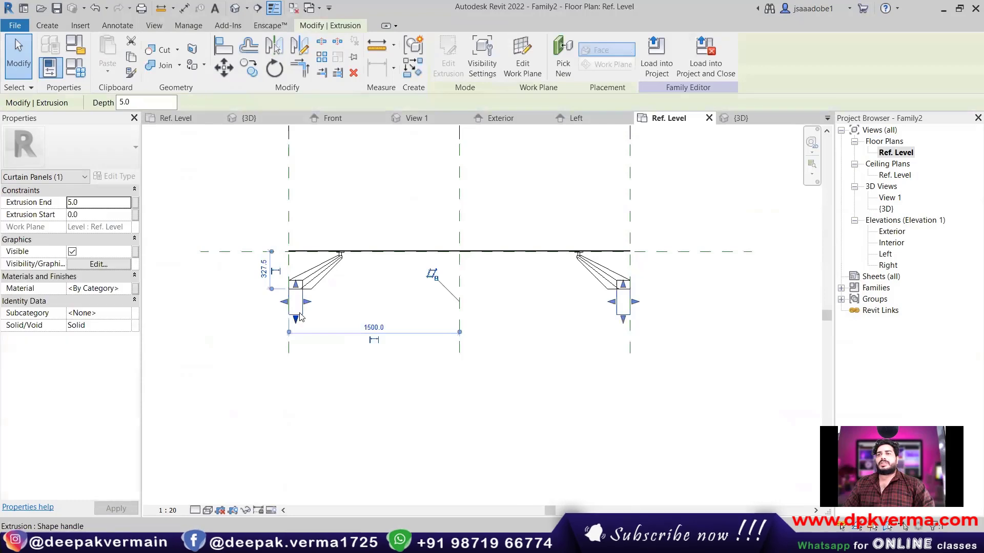
{"action": "double_click", "coordinate": [893, 232]}
{"action": "left_click", "coordinate": [343, 398]}
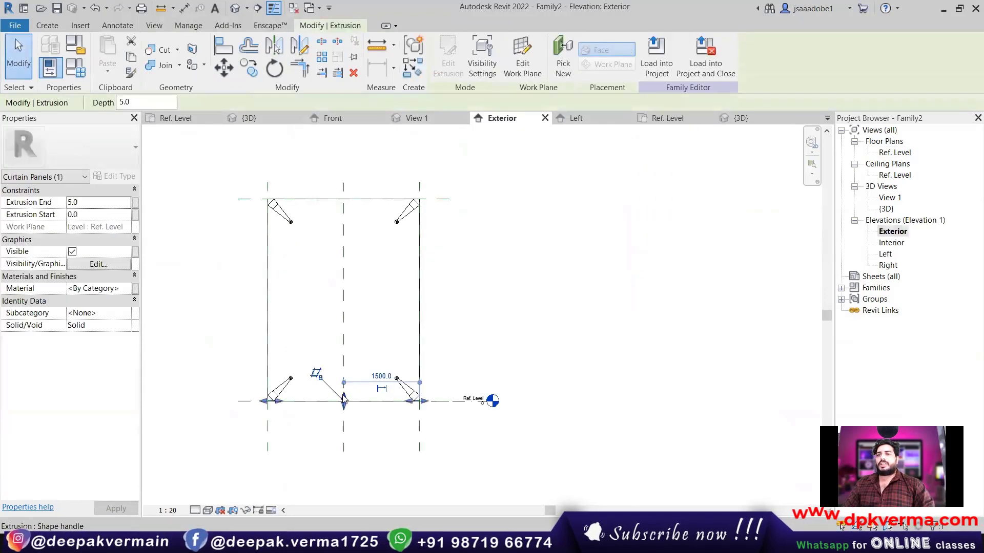
{"action": "left_click_drag", "start_coordinate": [343, 403], "coordinate": [343, 200]}
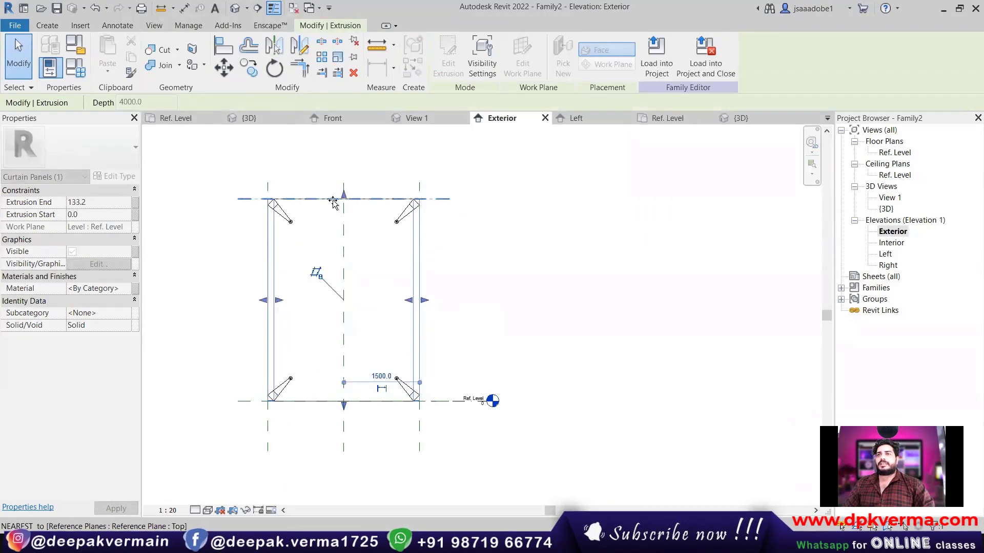
{"action": "scroll", "coordinate": [333, 205], "scroll_direction": "up", "scroll_amount": 3}
{"action": "scroll", "coordinate": [349, 174], "scroll_direction": "up", "scroll_amount": 5}
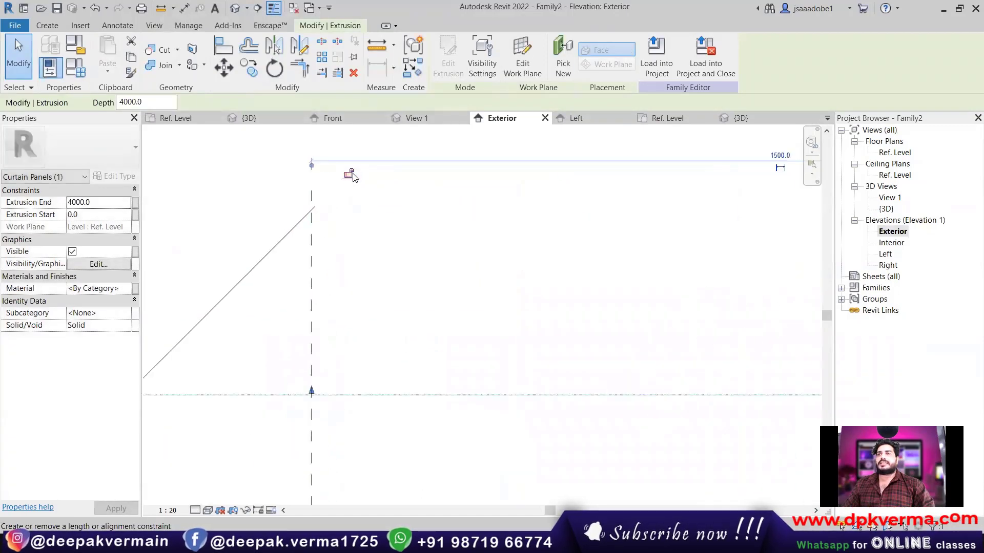
Orbit the 3D view and select the two 4000-high edge posts.
{"action": "left_click", "coordinate": [239, 10]}
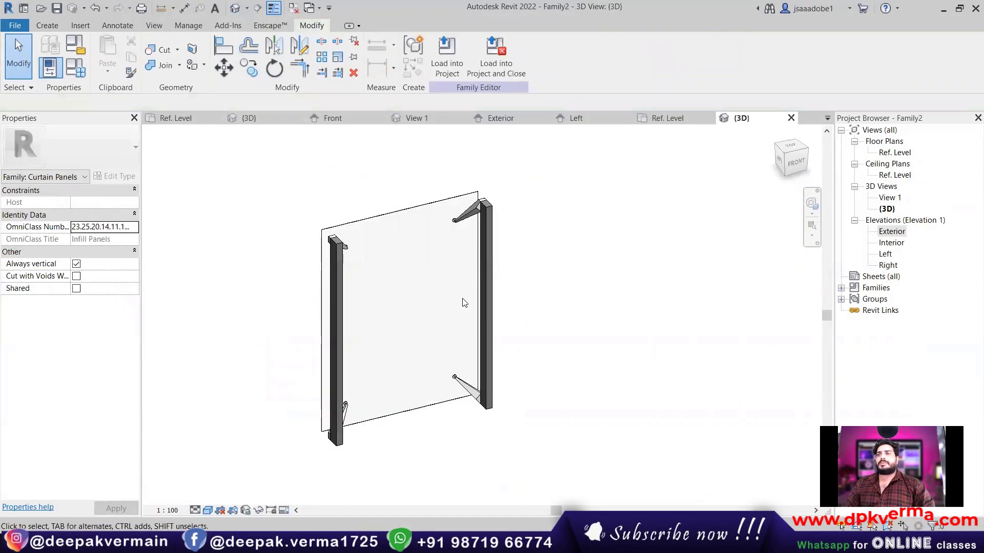
{"action": "middle_click_drag", "start_coordinate": [373, 364], "coordinate": [493, 341], "text": "shift"}
{"action": "scroll", "coordinate": [407, 272], "scroll_direction": "up", "scroll_amount": 4}
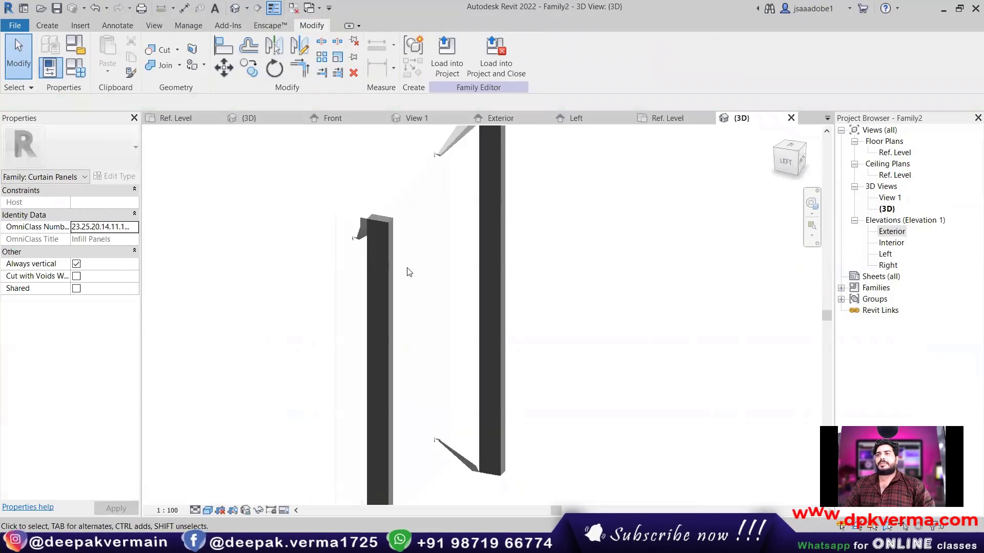
{"action": "left_click", "coordinate": [388, 254]}
{"action": "scroll", "coordinate": [404, 292], "scroll_direction": "down", "scroll_amount": 3}
{"action": "middle_click_drag", "start_coordinate": [406, 330], "coordinate": [420, 328], "text": "shift"}
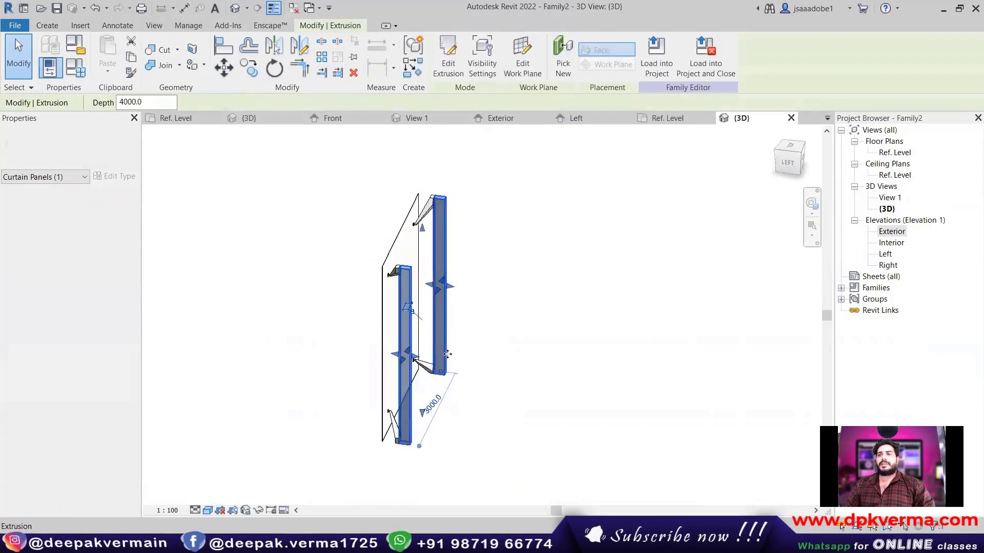
{"action": "scroll", "coordinate": [442, 306], "scroll_direction": "up", "scroll_amount": 3}
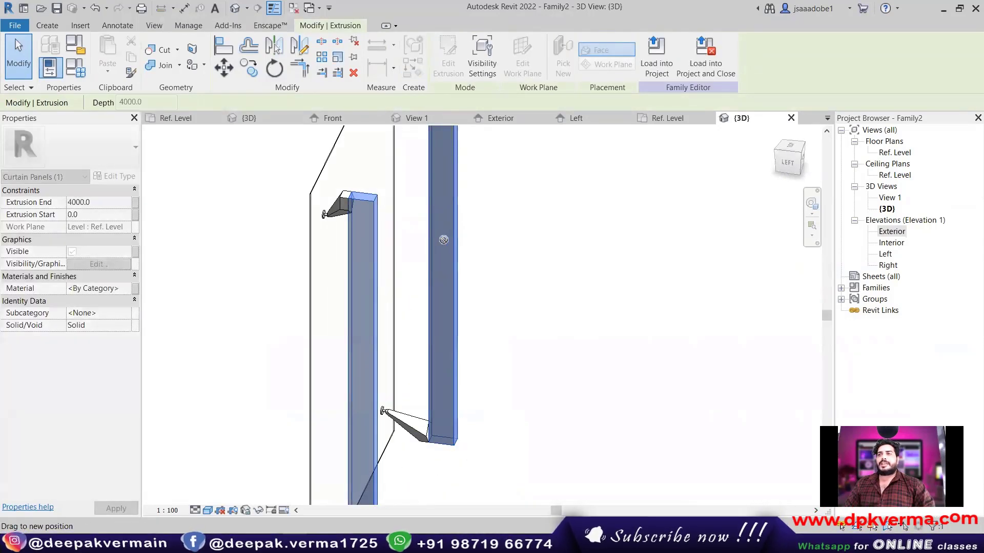
Cancel the edge posts' deletion, keeping them, and open the Ref. Level plan.
{"action": "key", "text": "Delete"}
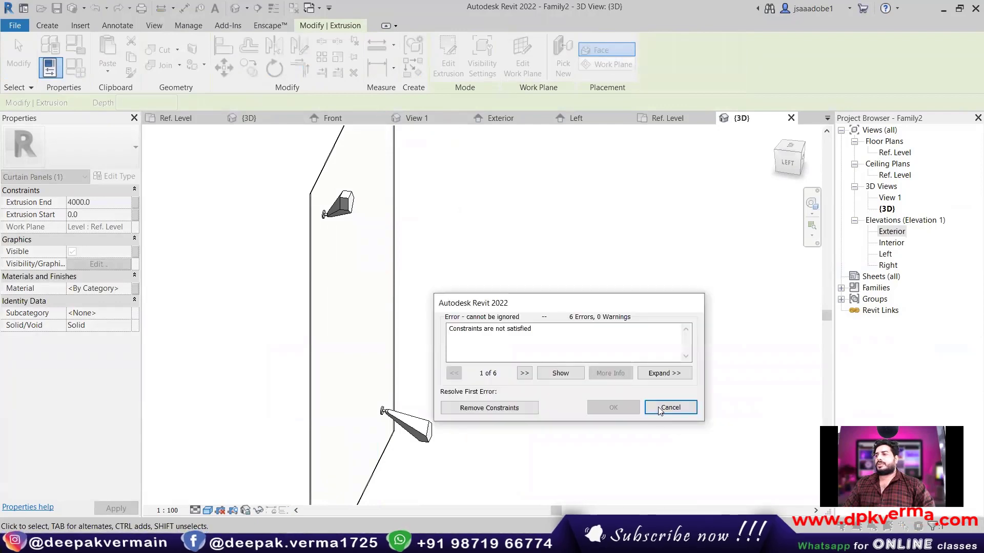
{"action": "left_click", "coordinate": [669, 408]}
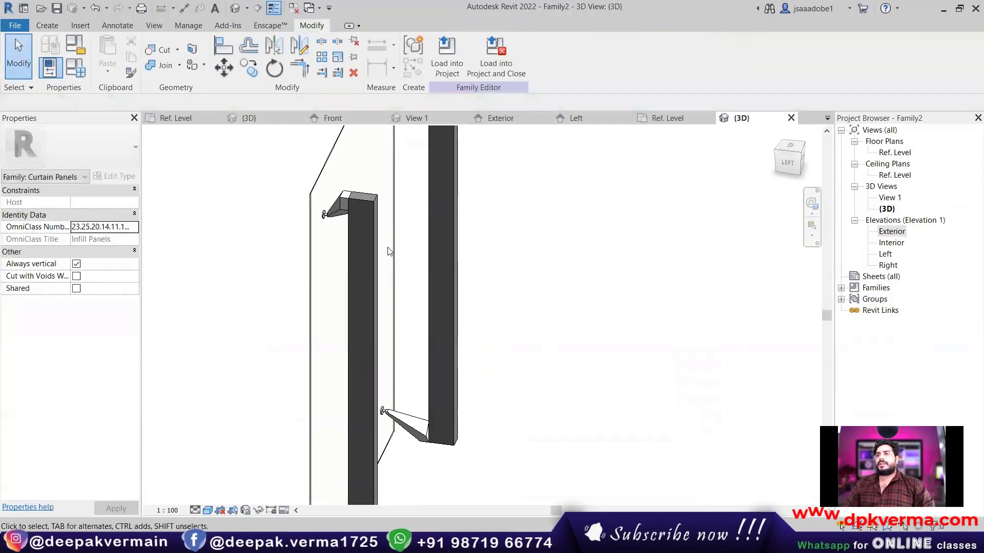
{"action": "double_click", "coordinate": [893, 152]}
Reopen the left post extrusion's profile sketch (552 dimension) after cancelling a constraint-breaking move.
{"action": "left_click", "coordinate": [304, 313]}
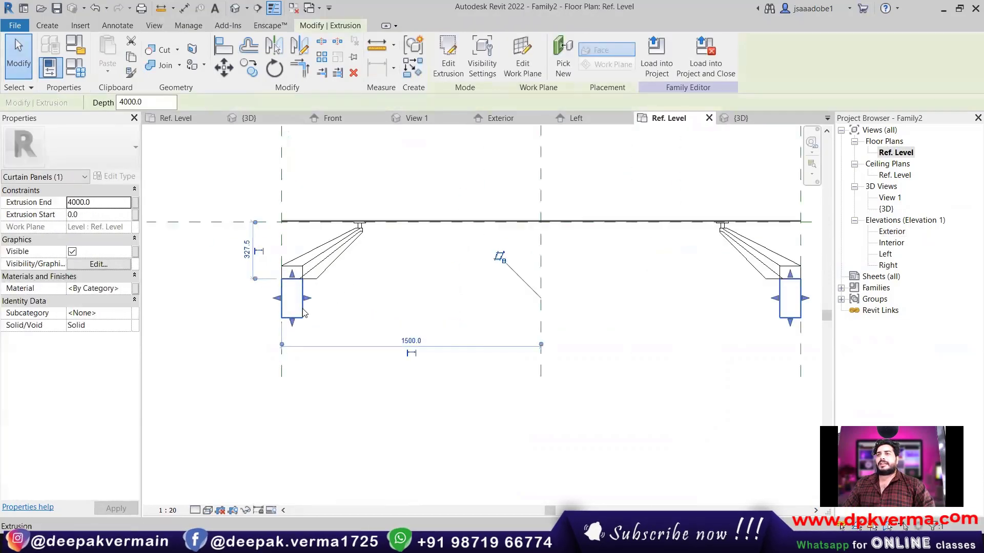
{"action": "scroll", "coordinate": [304, 313], "scroll_direction": "up", "scroll_amount": 3}
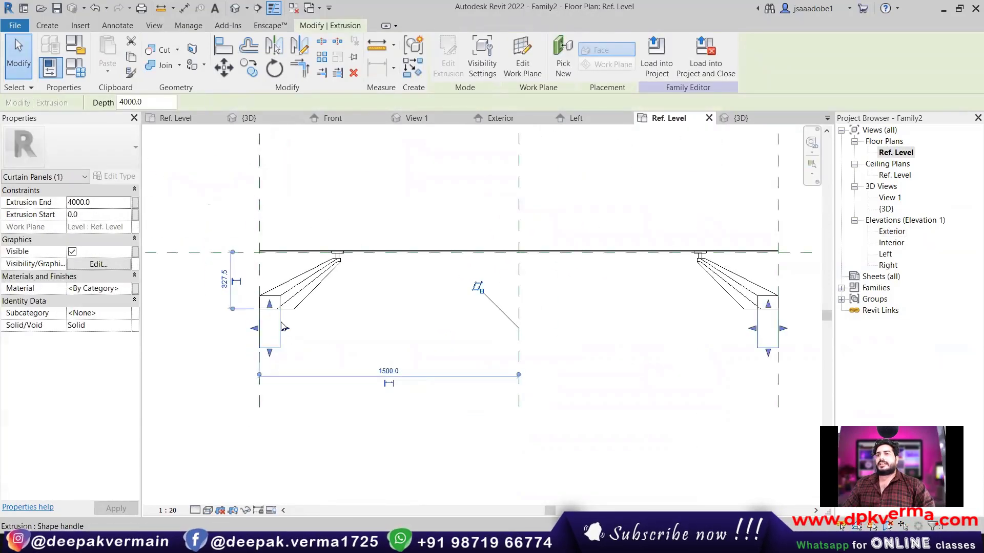
{"action": "scroll", "coordinate": [432, 324], "scroll_direction": "down", "scroll_amount": 2}
{"action": "left_click", "coordinate": [373, 400]}
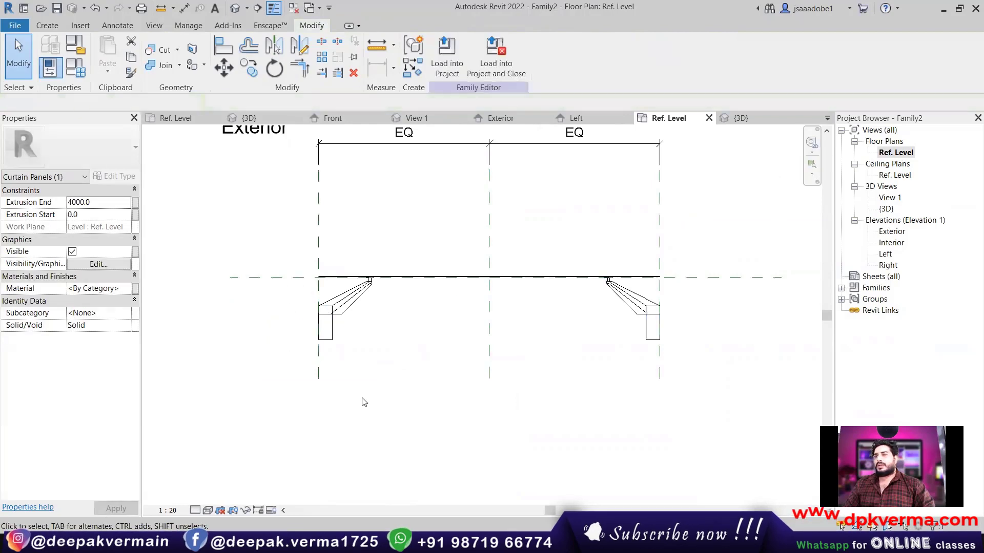
{"action": "scroll", "coordinate": [395, 338], "scroll_direction": "up", "scroll_amount": 1}
{"action": "scroll", "coordinate": [310, 401], "scroll_direction": "up", "scroll_amount": 2}
{"action": "scroll", "coordinate": [317, 409], "scroll_direction": "up", "scroll_amount": 1}
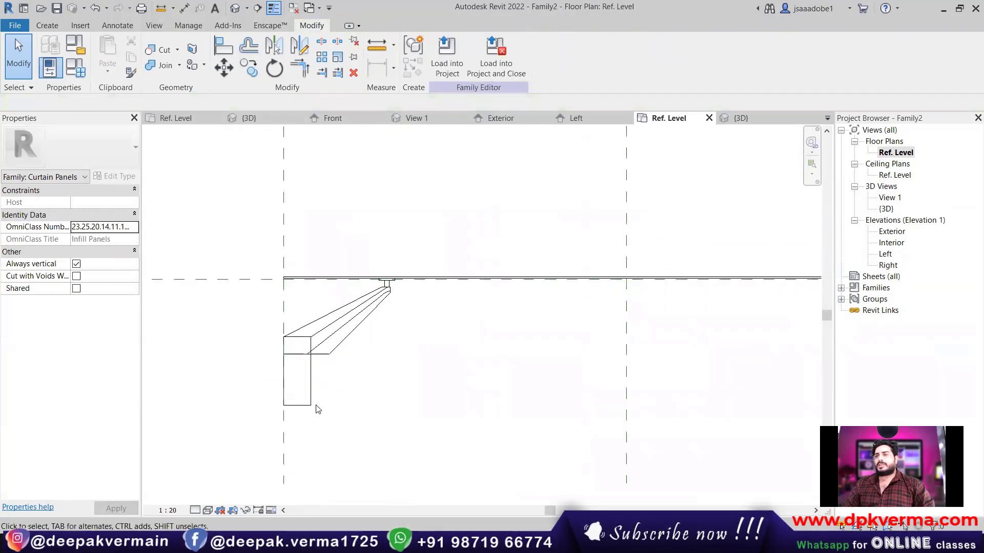
{"action": "left_click_drag", "start_coordinate": [308, 393], "coordinate": [641, 325]}
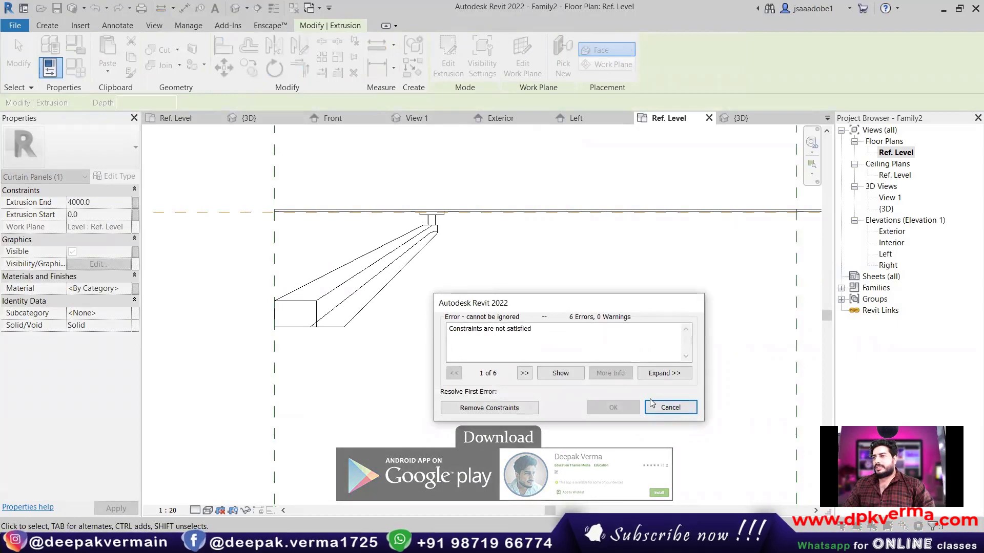
{"action": "left_click", "coordinate": [666, 408]}
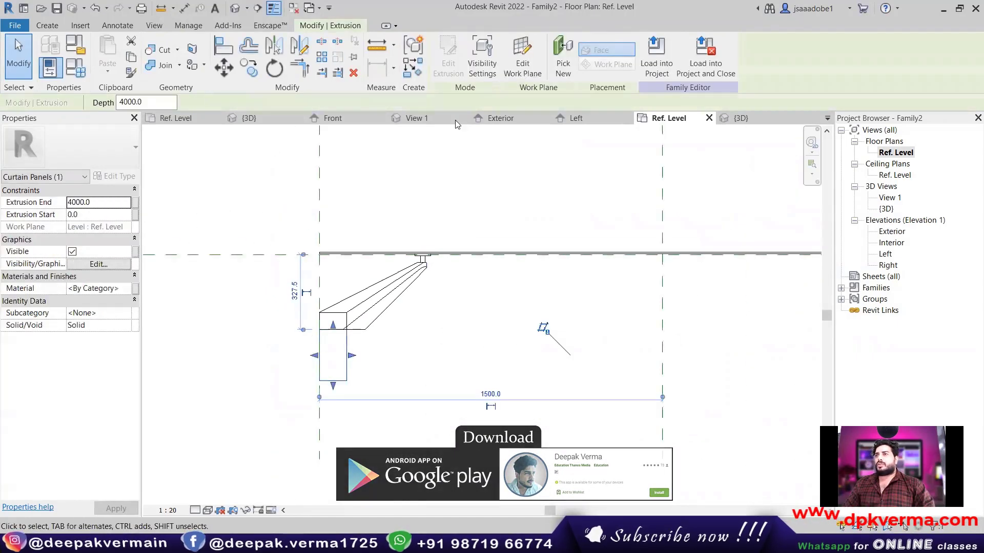
{"action": "left_click", "coordinate": [448, 66]}
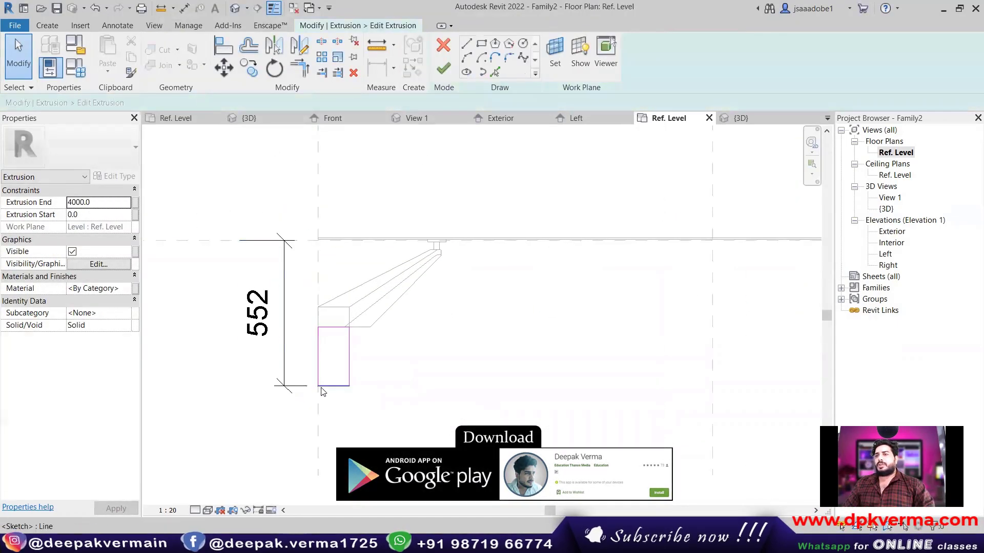
{"action": "mouse_move", "coordinate": [331, 386]}
{"action": "left_mouse_down"}
{"action": "mouse_move", "coordinate": [333, 367]}
{"action": "mouse_move", "coordinate": [367, 369]}
{"action": "left_mouse_up"}
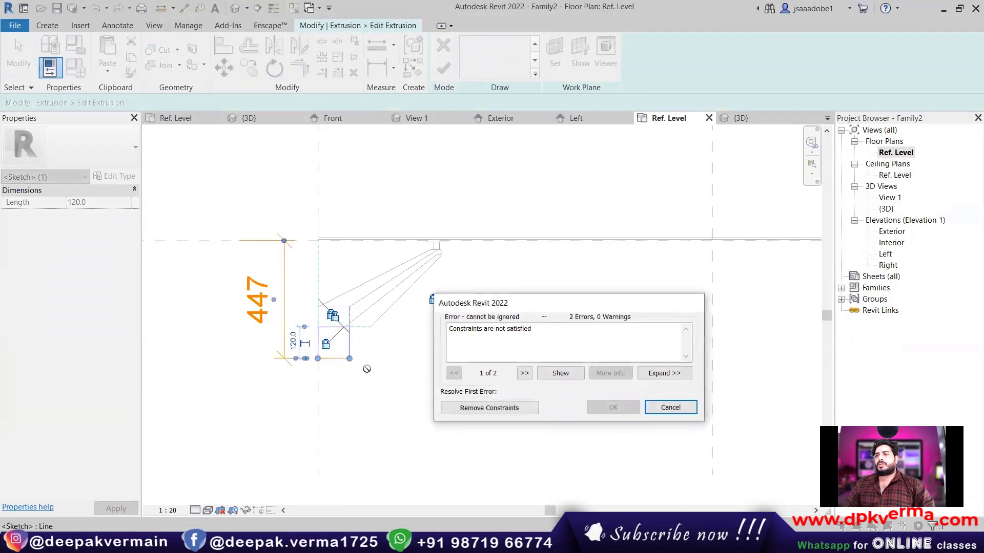
{"action": "left_click", "coordinate": [671, 408]}
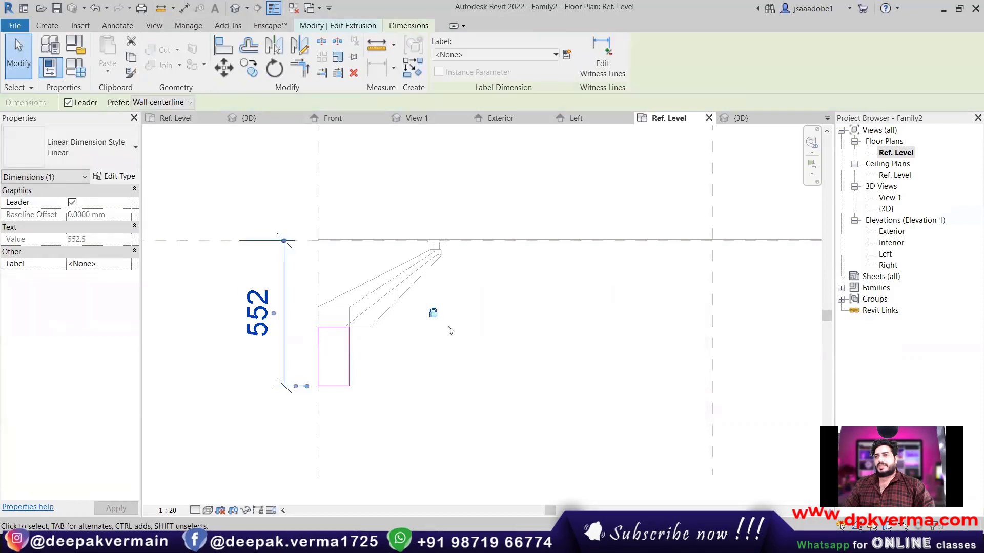
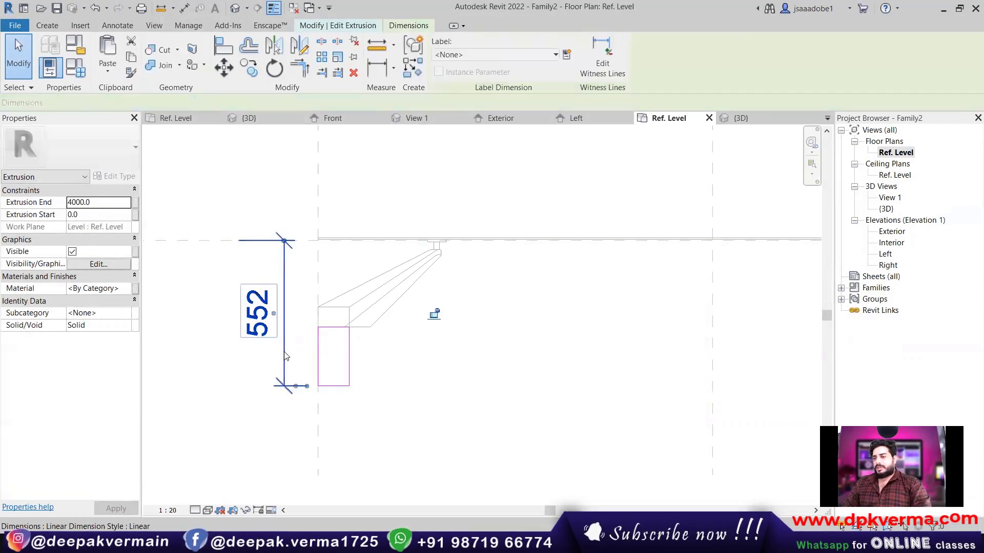
Adjust the left profile's bottom sketch line to shorten the frame member.
{"action": "key", "text": "Delete"}
{"action": "left_click", "coordinate": [334, 358]}
{"action": "left_click_drag", "start_coordinate": [334, 358], "coordinate": [336, 354]}
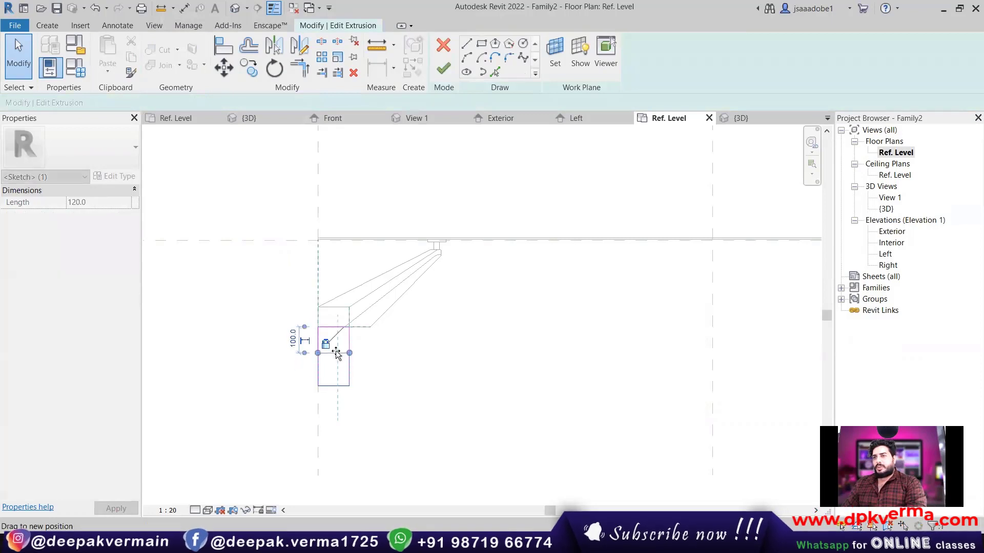
{"action": "key", "text": "Escape"}
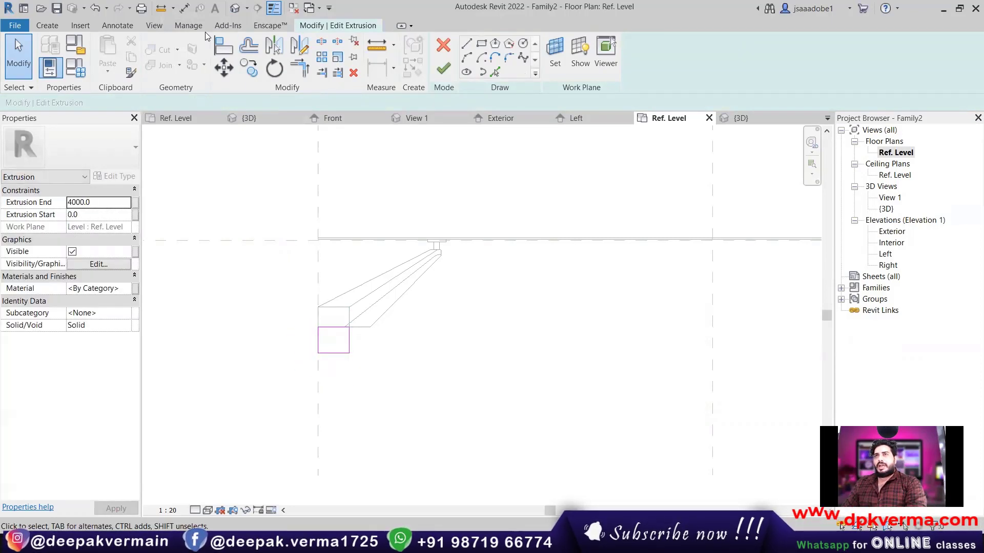
Add a 427 aligned dimension from the reference plane to the left profile.
{"action": "left_click", "coordinate": [126, 25]}
{"action": "left_click", "coordinate": [52, 64]}
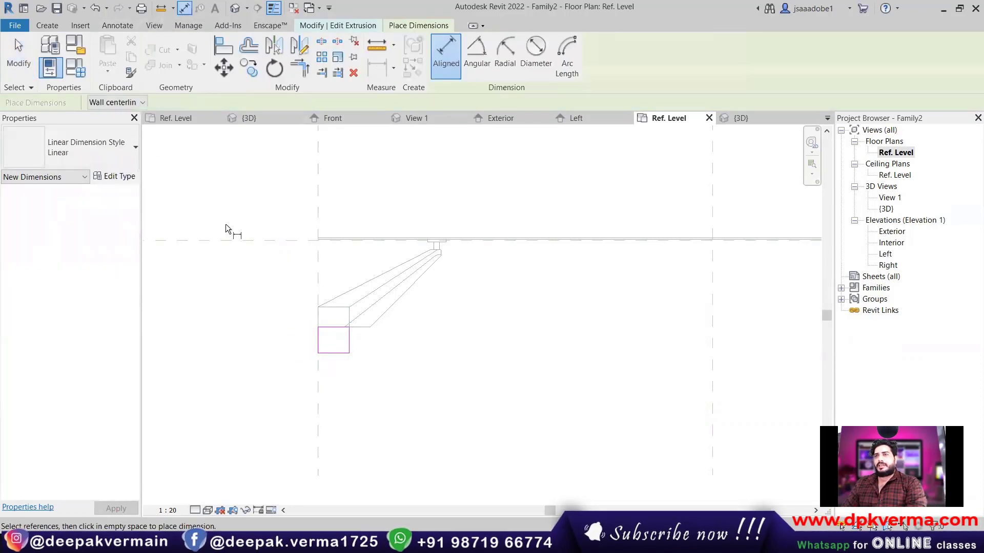
{"action": "left_click", "coordinate": [232, 239]}
{"action": "left_click", "coordinate": [262, 343]}
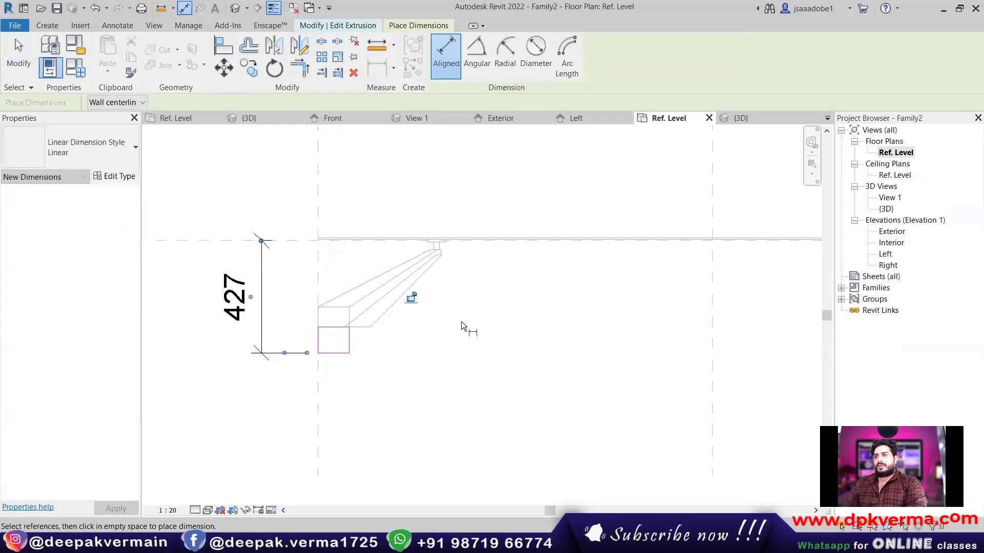
{"action": "scroll", "coordinate": [417, 299], "scroll_direction": "down", "scroll_amount": 2}
{"action": "mouse_move", "coordinate": [718, 308]}
{"action": "middle_mouse_down"}
{"action": "mouse_move", "coordinate": [495, 343]}
{"action": "mouse_move", "coordinate": [648, 353]}
{"action": "middle_mouse_up"}
{"action": "scroll", "coordinate": [488, 332], "scroll_direction": "up", "scroll_amount": 2}
{"action": "scroll", "coordinate": [680, 357], "scroll_direction": "down", "scroll_amount": 2}
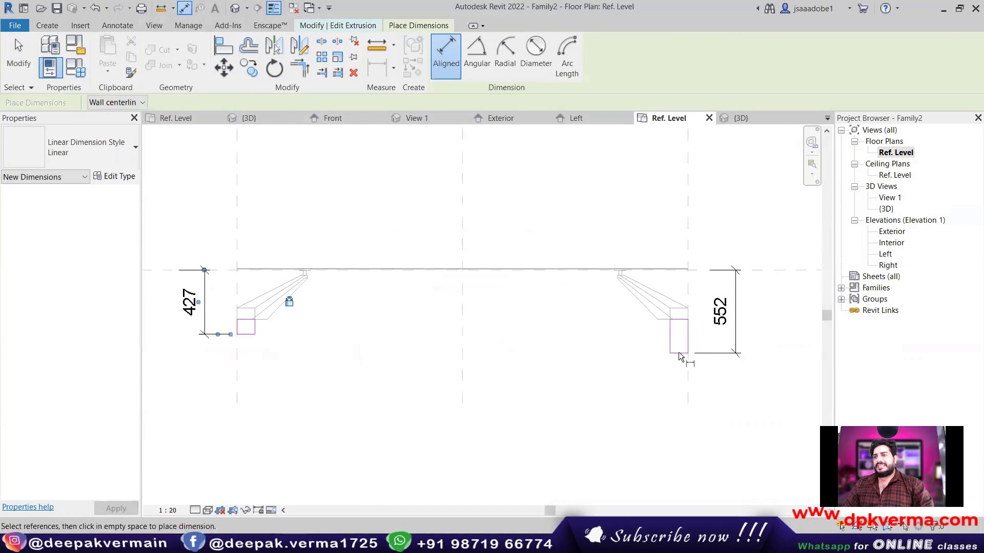
{"action": "key", "text": "Escape"}
{"action": "key", "text": "Escape"}
{"action": "scroll", "coordinate": [713, 354], "scroll_direction": "up", "scroll_amount": 1}
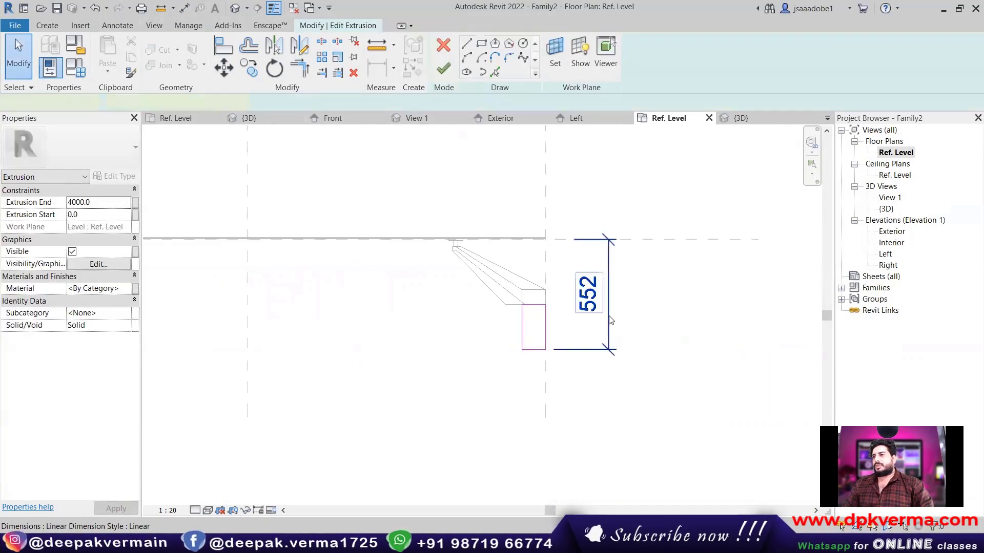
Delete the 552 dimension and set the right profile's bottom edge to 427.
{"action": "left_click", "coordinate": [608, 302]}
{"action": "key", "text": "Escape"}
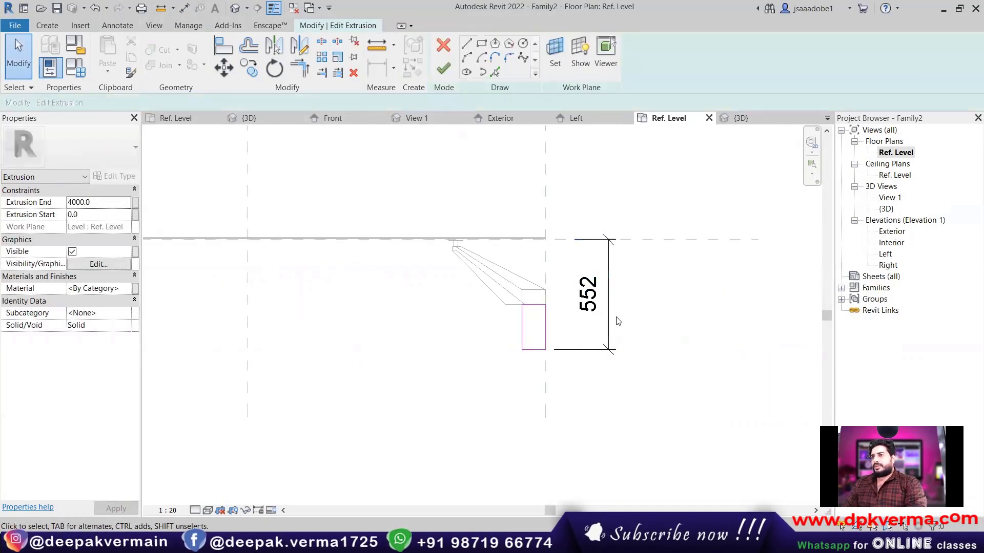
{"action": "left_click", "coordinate": [609, 323]}
{"action": "key", "text": "Delete"}
{"action": "scroll", "coordinate": [553, 338], "scroll_direction": "up", "scroll_amount": 1}
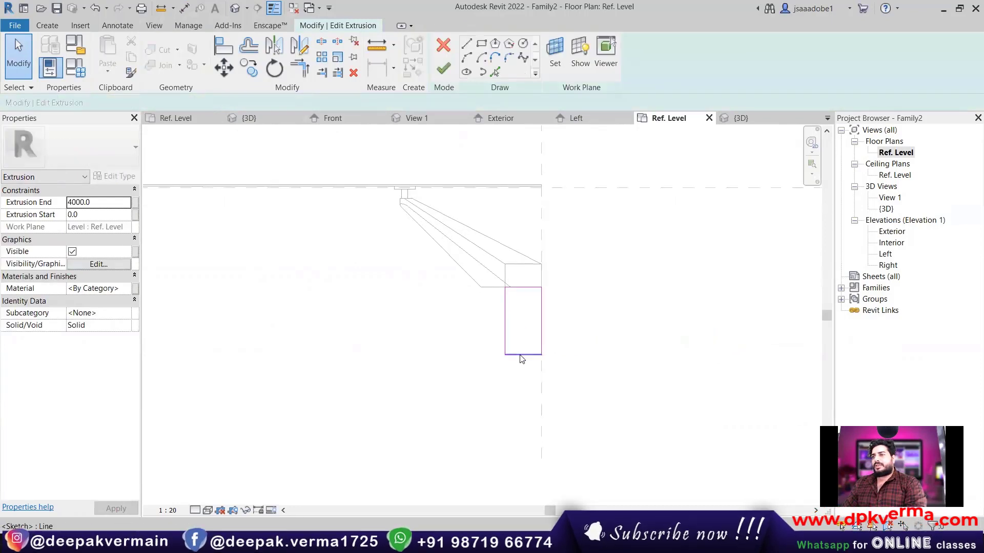
{"action": "left_click", "coordinate": [522, 355]}
{"action": "middle_click_drag", "start_coordinate": [524, 348], "coordinate": [493, 368]}
{"action": "type", "text": "427"}
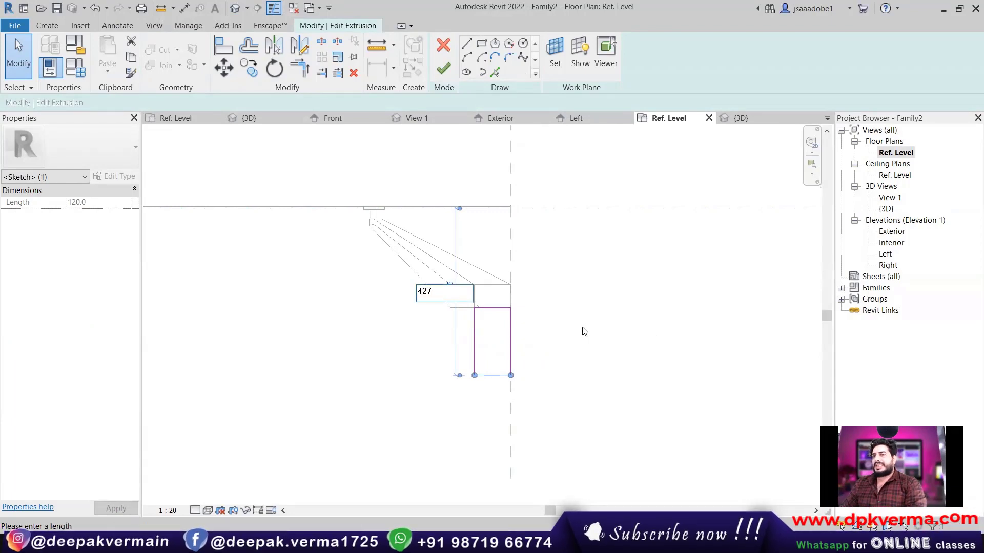
{"action": "key", "text": "Return"}
{"action": "scroll", "coordinate": [430, 314], "scroll_direction": "down", "scroll_amount": 2}
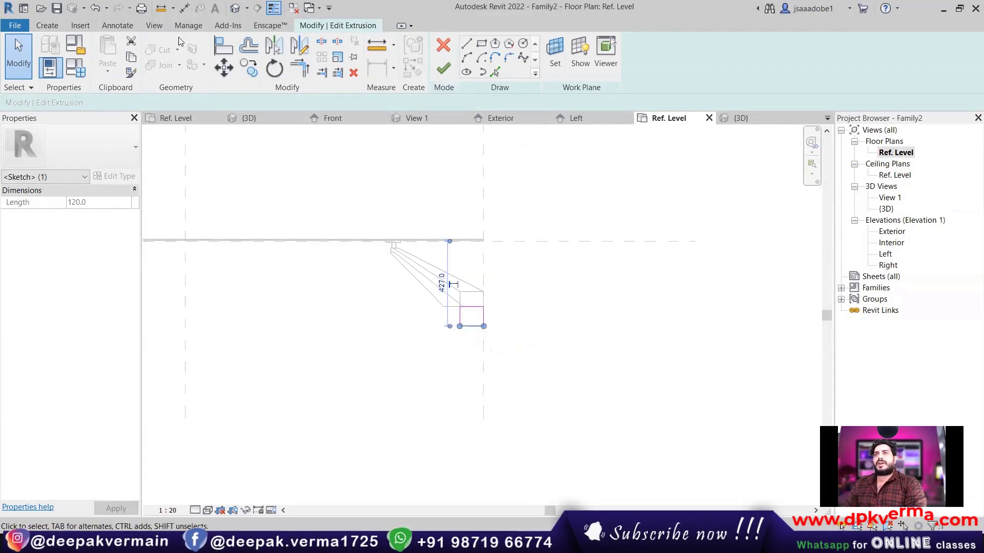
Dimension the right profile at 427 from the reference plane and finish the extrusion sketch.
{"action": "left_click", "coordinate": [118, 25]}
{"action": "left_click", "coordinate": [18, 46]}
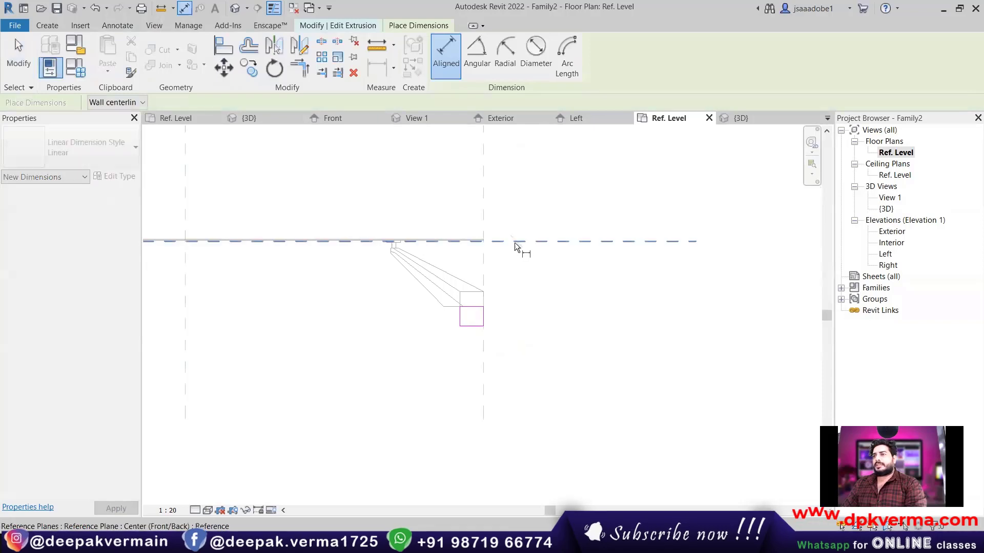
{"action": "left_click", "coordinate": [514, 242]}
{"action": "left_click", "coordinate": [471, 325]}
{"action": "left_click", "coordinate": [541, 309]}
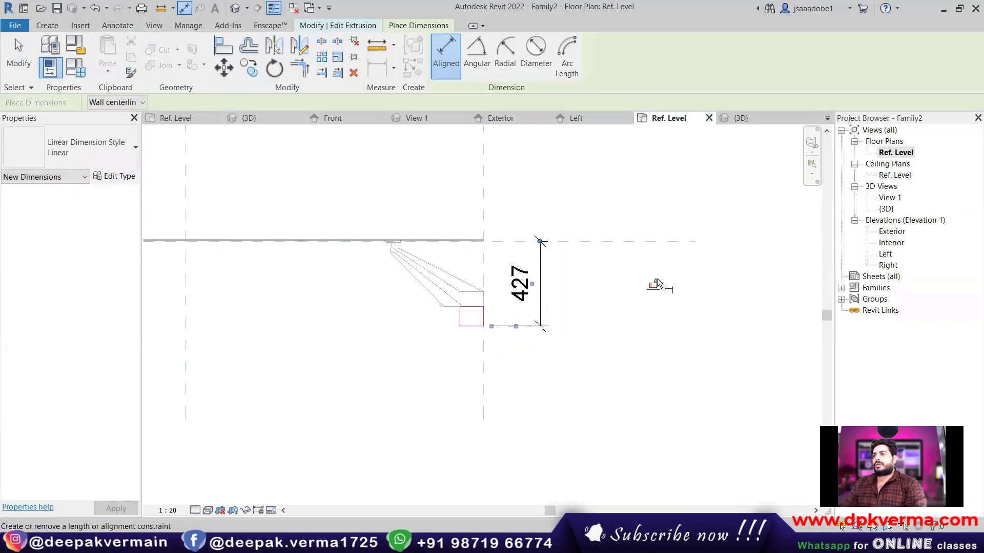
{"action": "right_click", "coordinate": [598, 211]}
{"action": "left_click", "coordinate": [621, 217]}
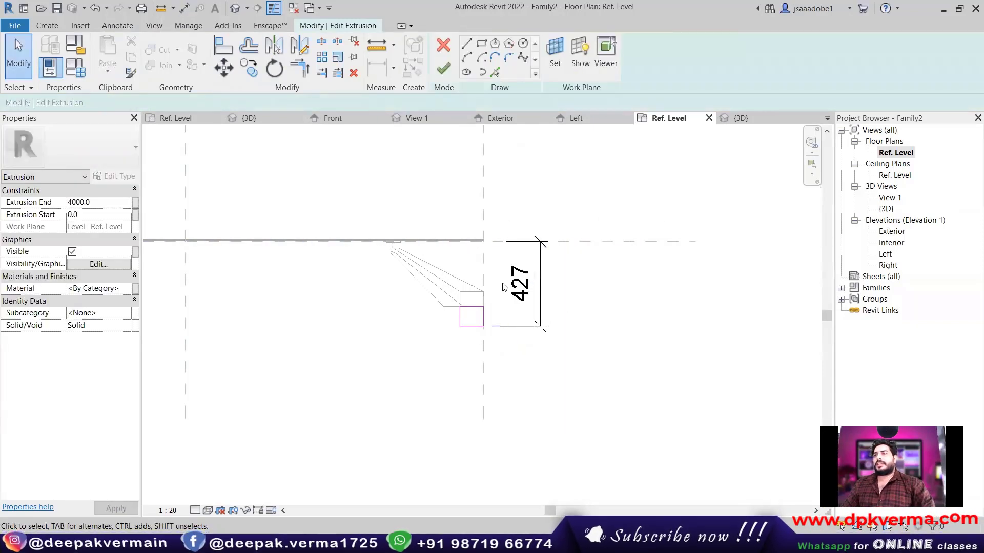
{"action": "left_click", "coordinate": [443, 68]}
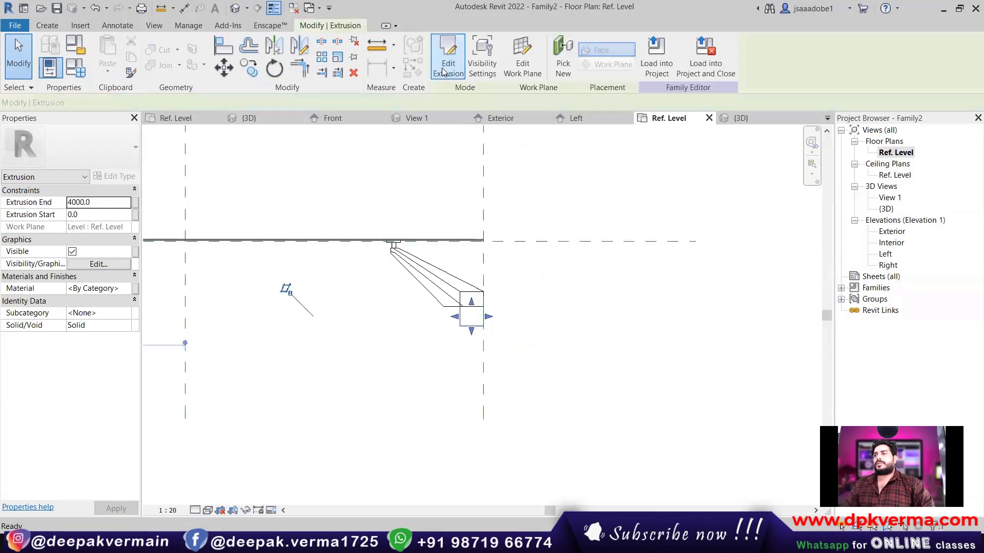
Assign Aluminum material to the frame extrusion and orbit the family's 3D view.
{"action": "left_click", "coordinate": [235, 8]}
{"action": "mouse_move", "coordinate": [443, 287]}
{"action": "middle_mouse_down", "text": "shift"}
{"action": "mouse_move", "coordinate": [444, 345]}
{"action": "mouse_move", "coordinate": [369, 318]}
{"action": "mouse_move", "coordinate": [395, 318]}
{"action": "middle_mouse_up", "text": "shift"}
{"action": "left_click", "coordinate": [374, 293]}
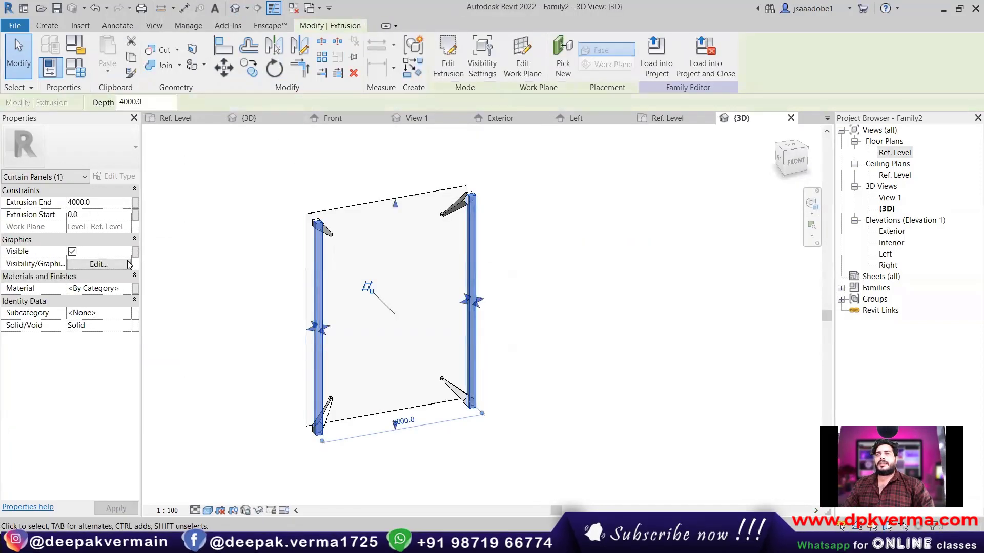
{"action": "left_click", "coordinate": [126, 289]}
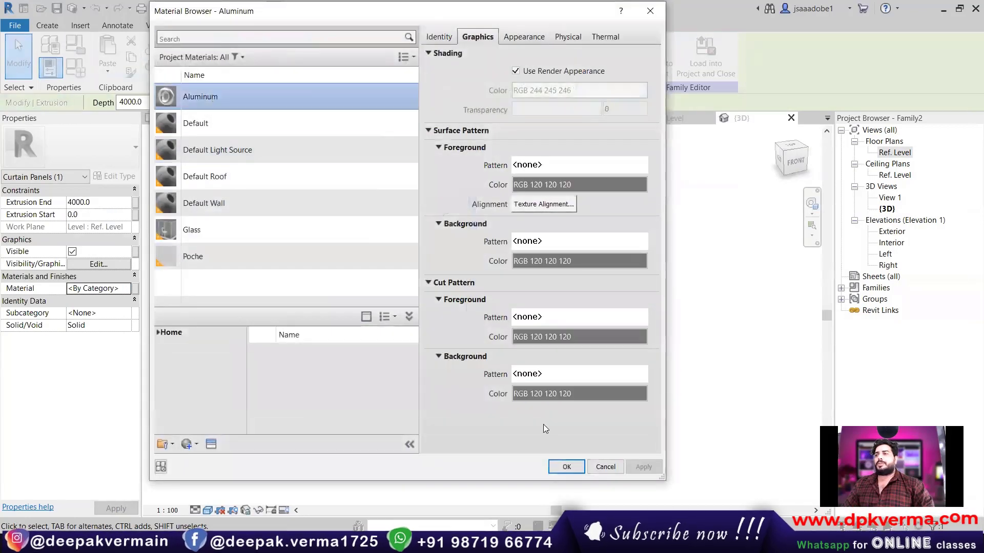
{"action": "left_click", "coordinate": [561, 465]}
{"action": "key", "text": "Escape"}
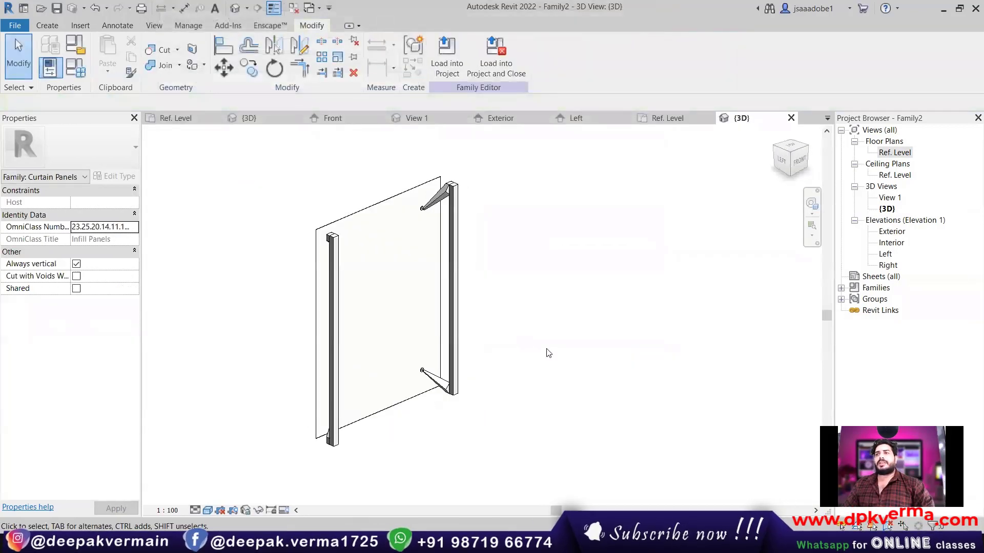
{"action": "mouse_move", "coordinate": [482, 324]}
{"action": "middle_mouse_down", "text": "shift"}
{"action": "mouse_move", "coordinate": [582, 285]}
{"action": "mouse_move", "coordinate": [450, 314]}
{"action": "mouse_move", "coordinate": [464, 310]}
{"action": "middle_mouse_up", "text": "shift"}
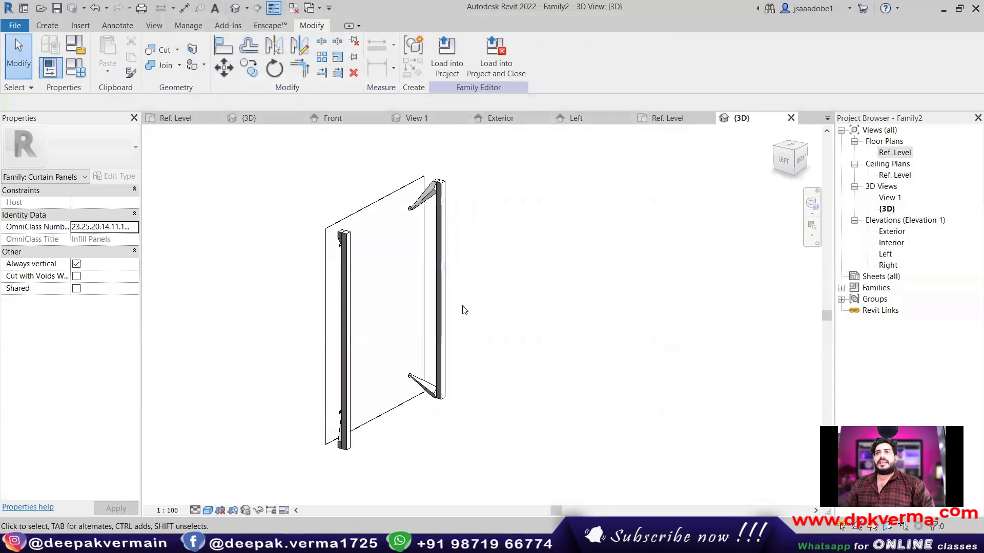
Create a new project from the DefaultMetric template.
{"action": "left_click", "coordinate": [15, 26]}
{"action": "mouse_move", "coordinate": [42, 76]}
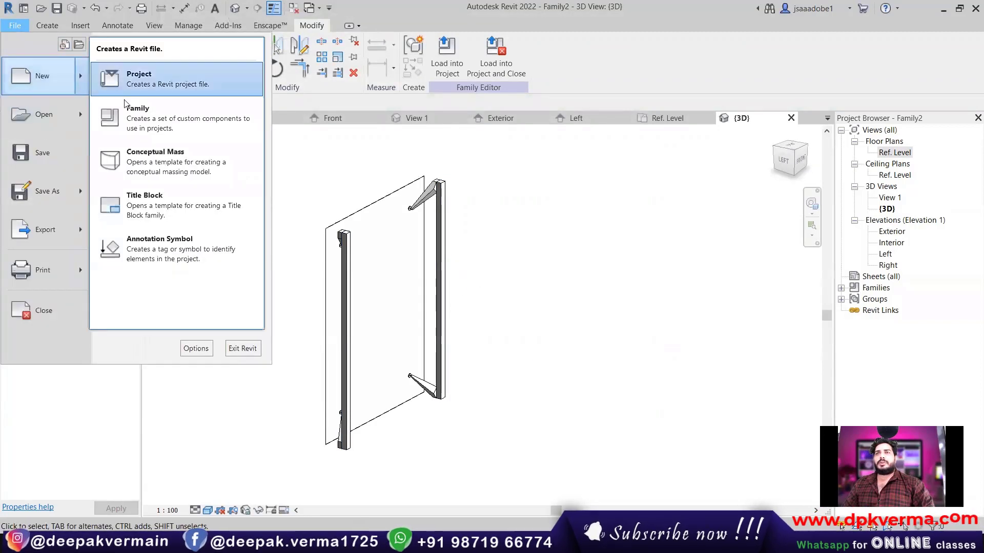
{"action": "left_click", "coordinate": [143, 81]}
{"action": "left_click", "coordinate": [258, 123]}
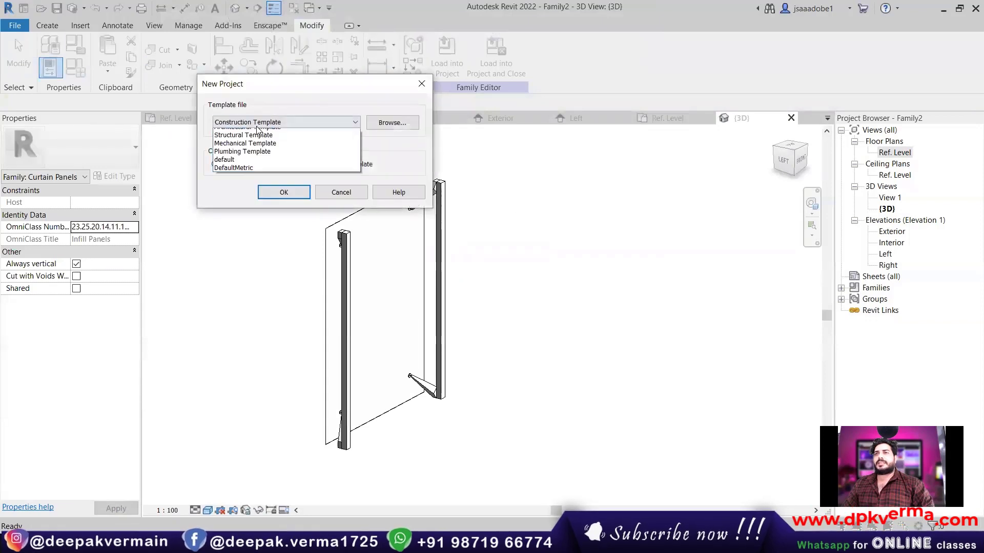
{"action": "left_click", "coordinate": [251, 189]}
{"action": "left_click", "coordinate": [283, 192]}
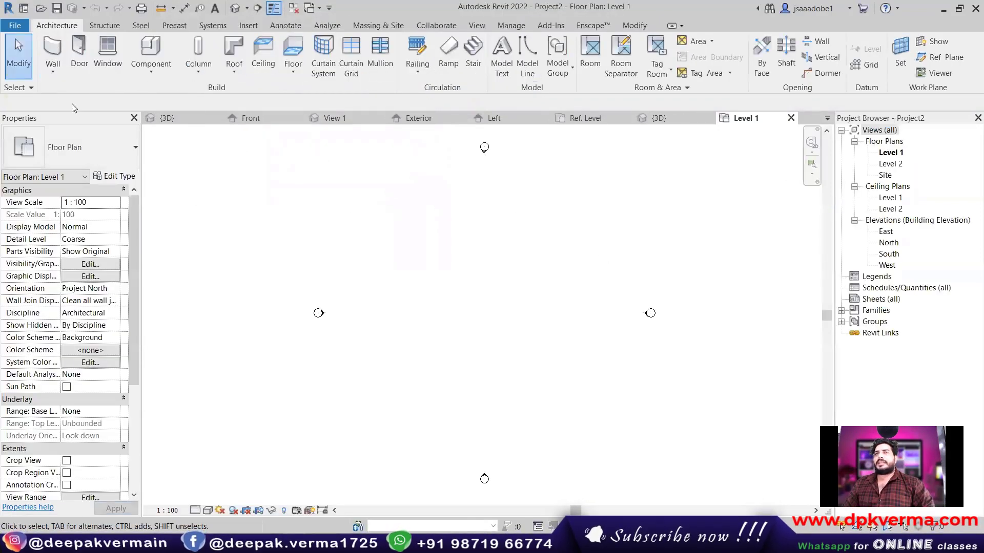
Place a wall of the Curtain Wall type in the plan.
{"action": "left_click", "coordinate": [56, 72]}
{"action": "left_click", "coordinate": [77, 147]}
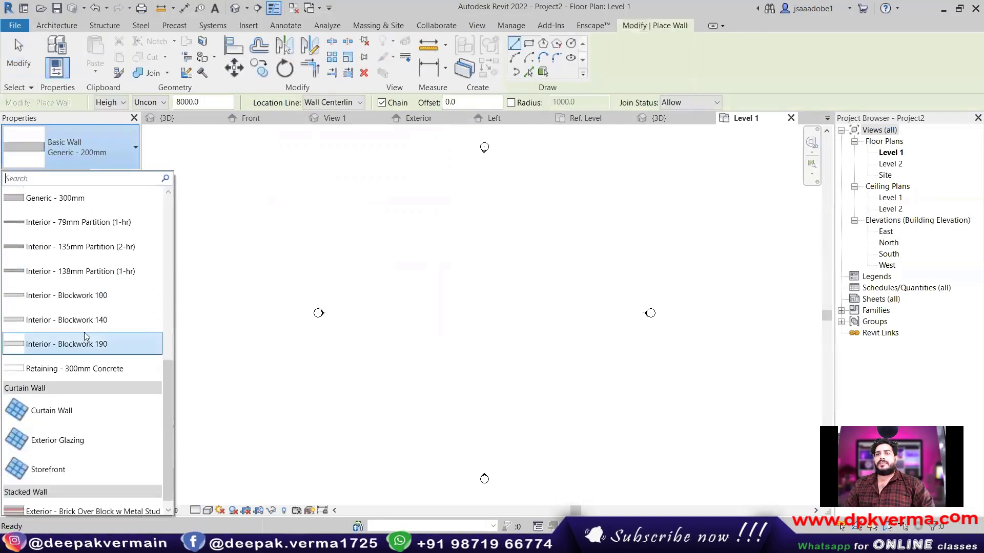
{"action": "left_click", "coordinate": [69, 413]}
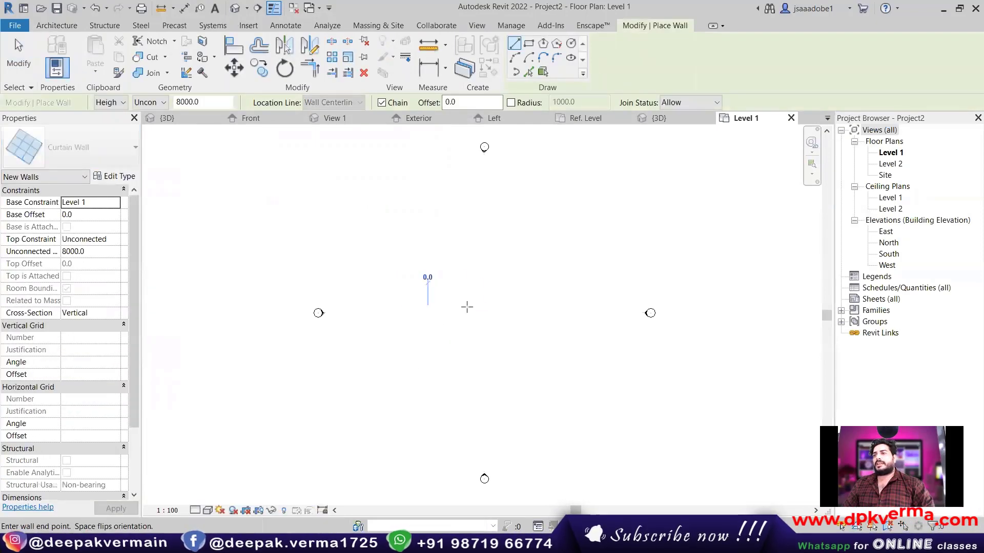
{"action": "left_click", "coordinate": [526, 306]}
{"action": "right_click", "coordinate": [552, 252]}
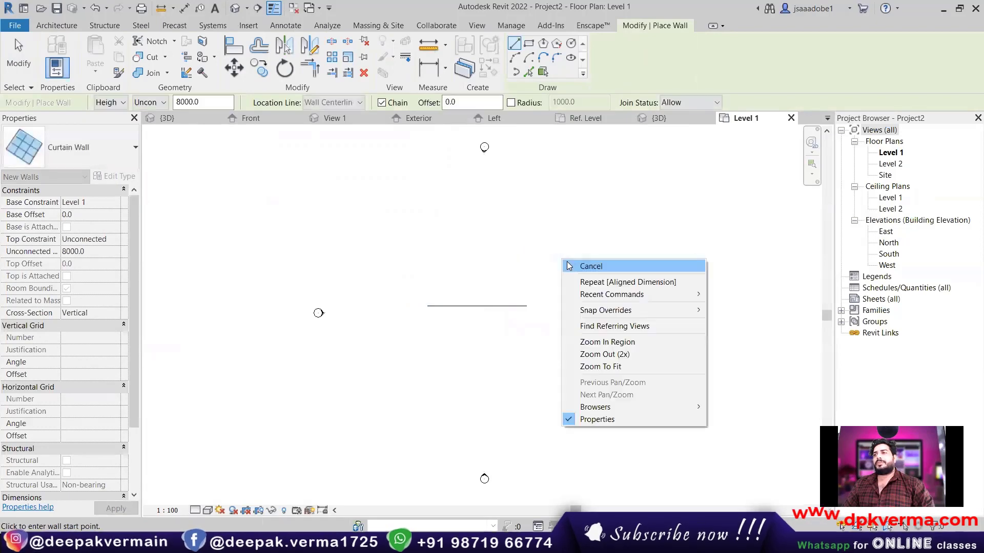
{"action": "left_click", "coordinate": [569, 252]}
Review the curtain wall's type settings in 3D, close them, and return to Level 1.
{"action": "left_click", "coordinate": [234, 7]}
{"action": "scroll", "coordinate": [524, 313], "scroll_direction": "up", "scroll_amount": 3}
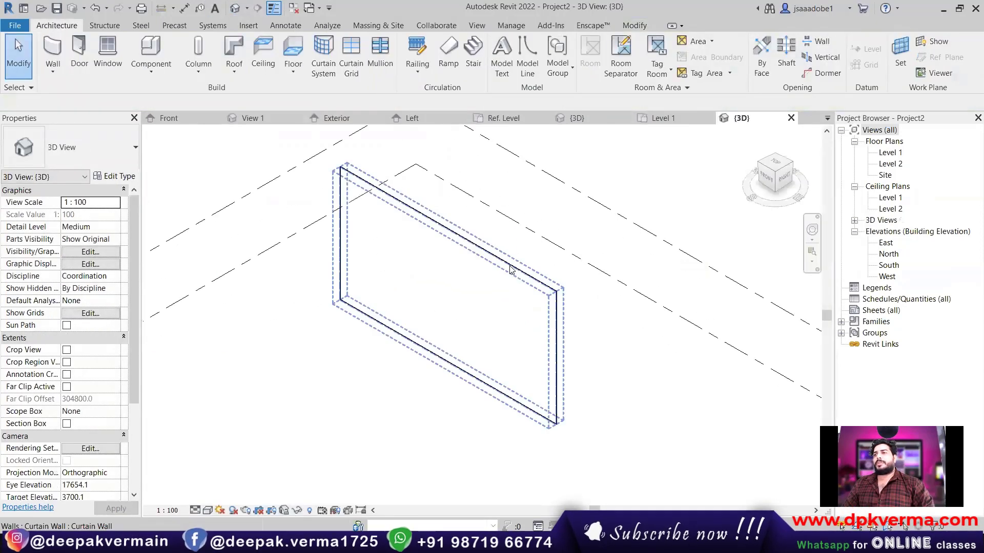
{"action": "left_click", "coordinate": [464, 288]}
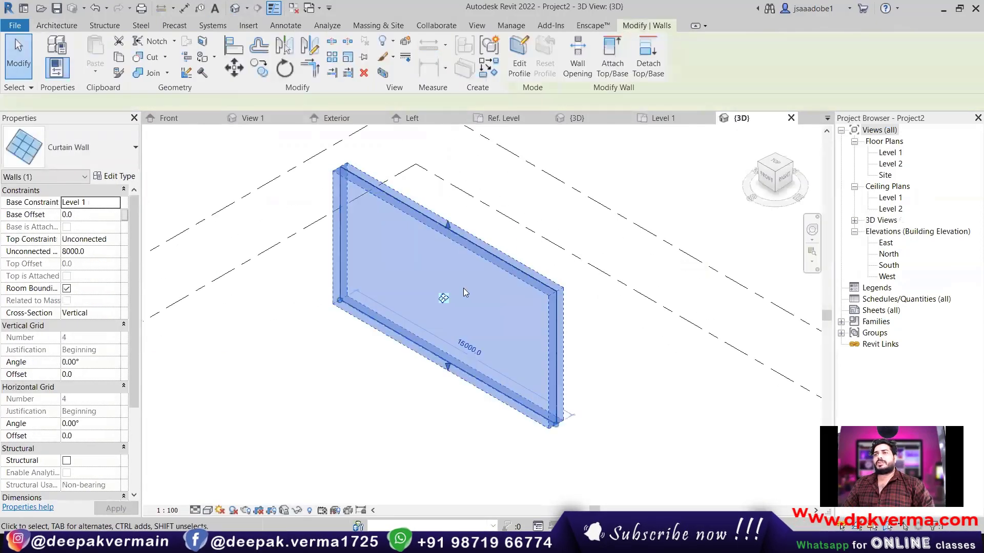
{"action": "left_click", "coordinate": [114, 177]}
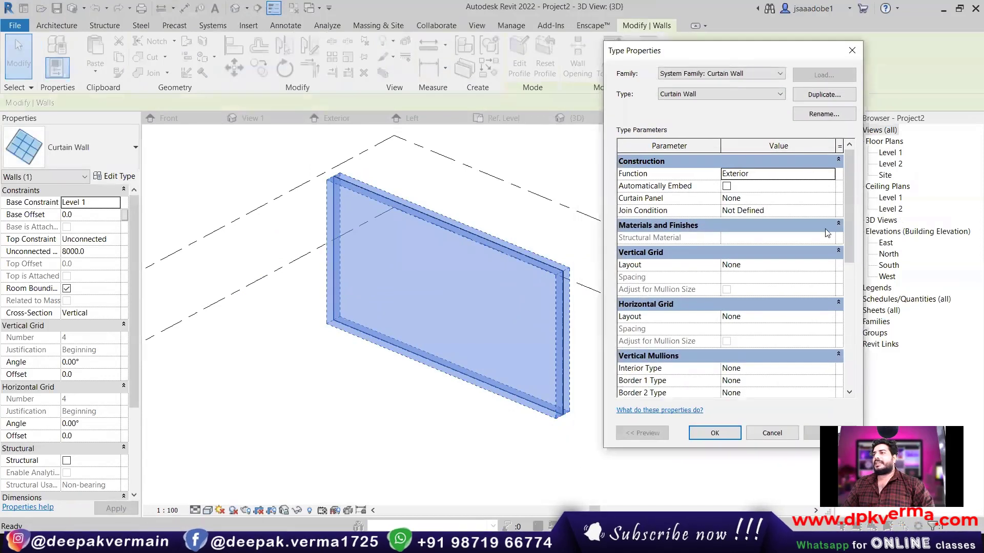
{"action": "left_click_drag", "start_coordinate": [850, 221], "coordinate": [853, 268]}
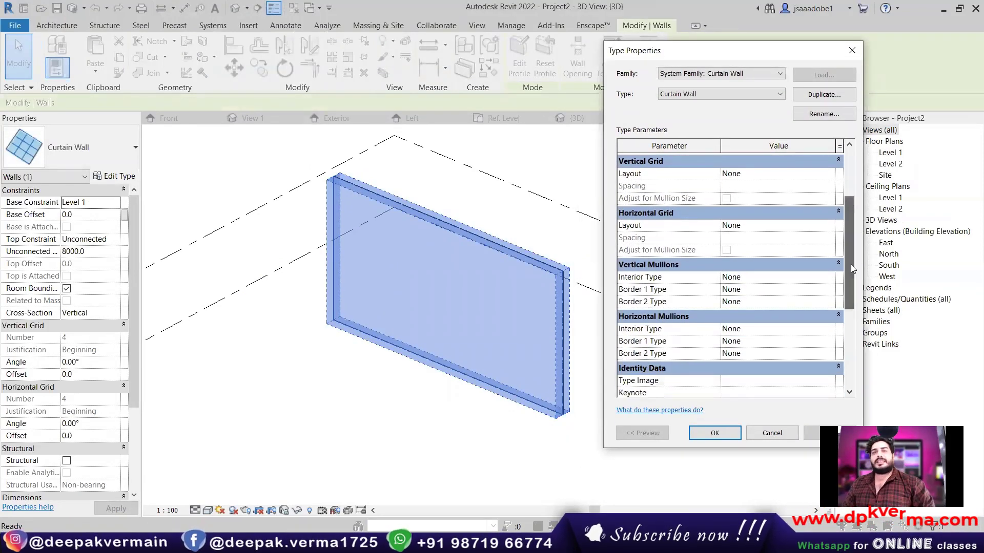
{"action": "left_click", "coordinate": [851, 50]}
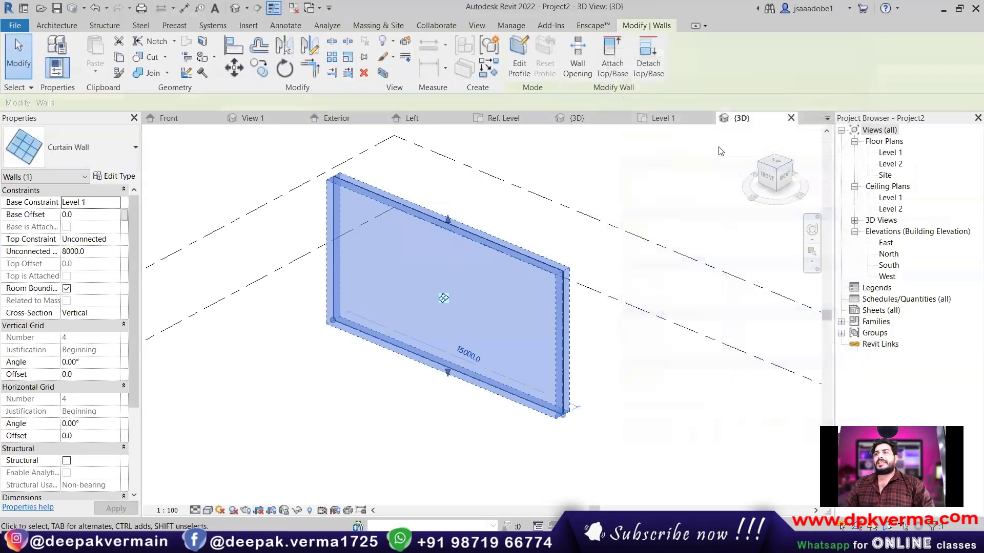
{"action": "left_click", "coordinate": [636, 170]}
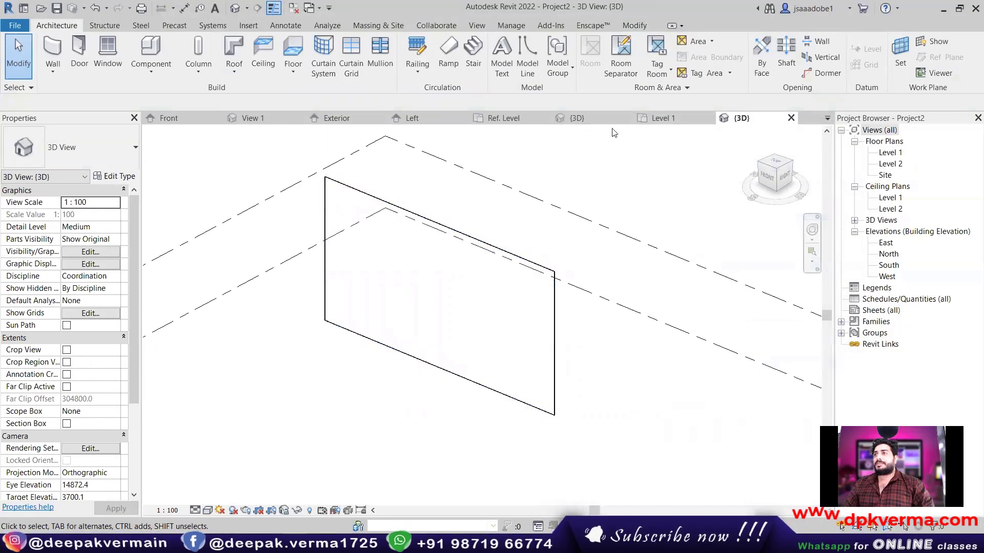
{"action": "left_click", "coordinate": [645, 120]}
Open the panel family's Interior elevation.
{"action": "left_click", "coordinate": [573, 118]}
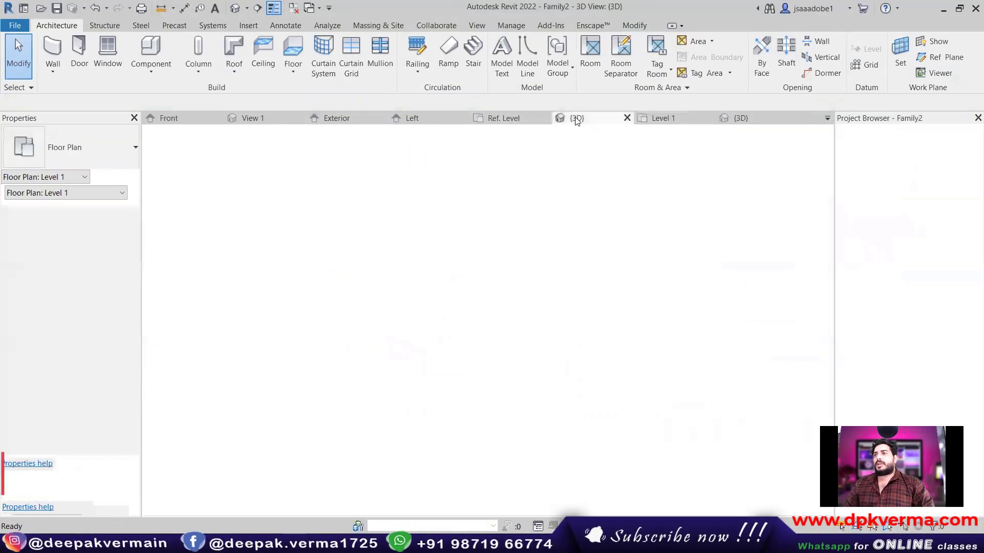
{"action": "double_click", "coordinate": [892, 231]}
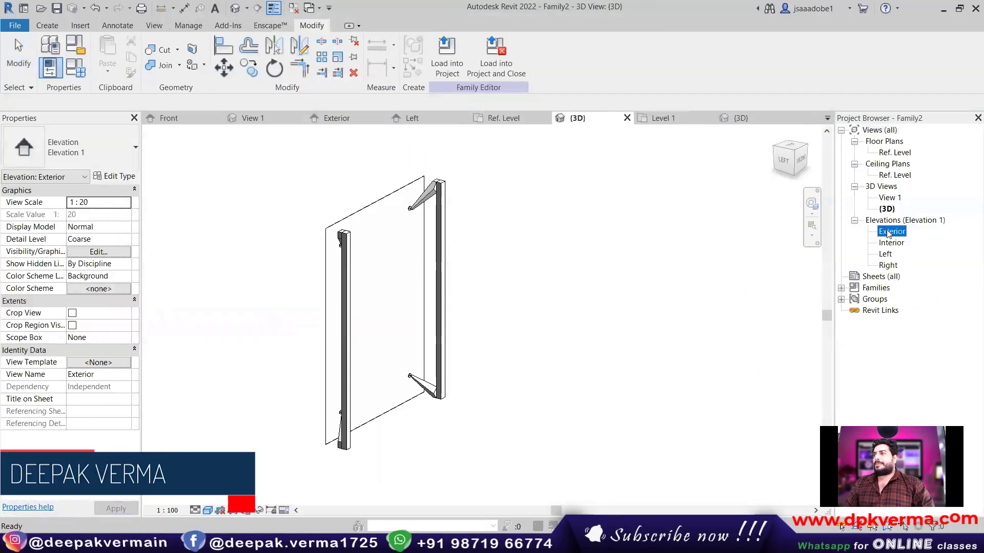
{"action": "left_click", "coordinate": [900, 244]}
{"action": "double_click", "coordinate": [897, 243]}
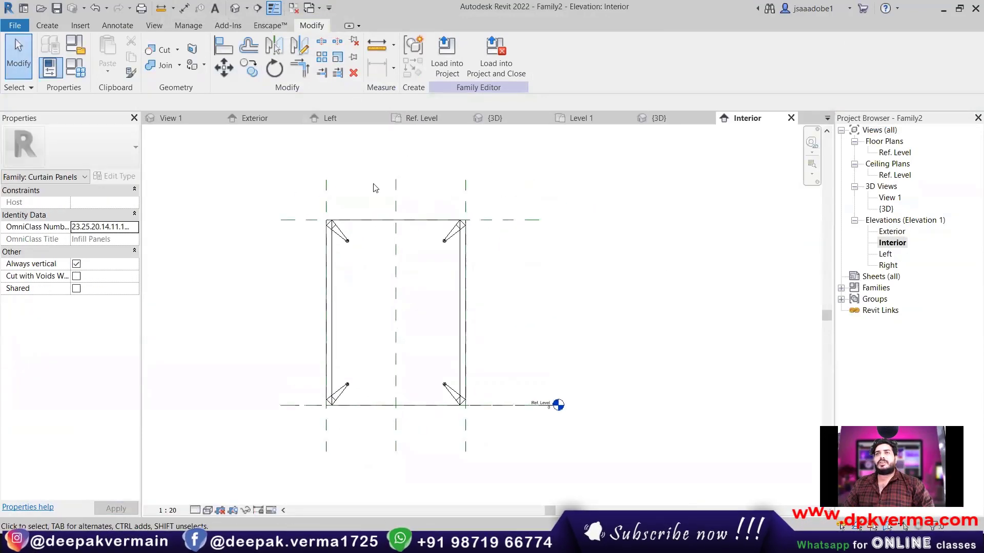
Dimension the left and right reference planes at 3000 wide.
{"action": "left_click", "coordinate": [117, 25]}
{"action": "left_click", "coordinate": [51, 51]}
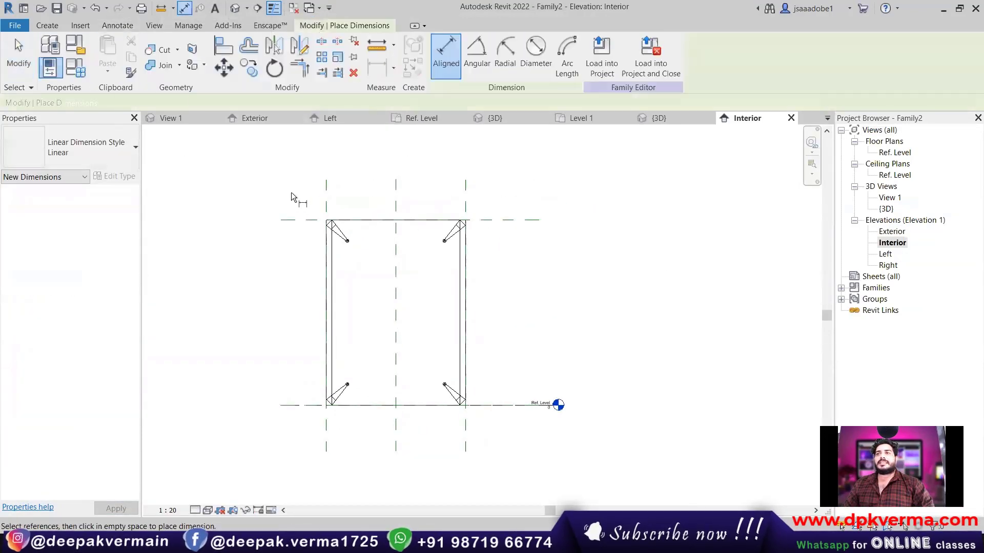
{"action": "left_click", "coordinate": [325, 192]}
{"action": "left_click", "coordinate": [464, 193]}
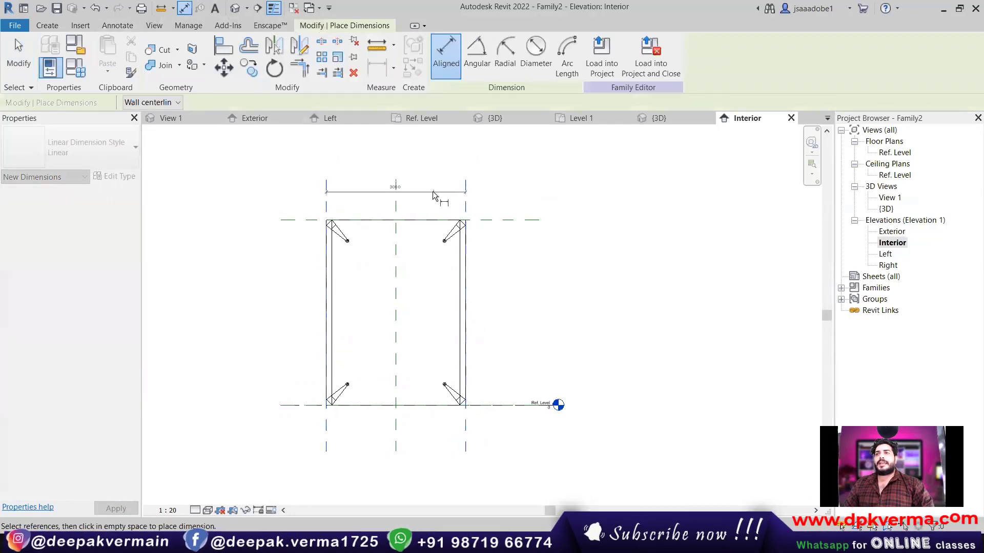
{"action": "left_click", "coordinate": [399, 193]}
{"action": "scroll", "coordinate": [399, 200], "scroll_direction": "up", "scroll_amount": 3}
{"action": "scroll", "coordinate": [397, 201], "scroll_direction": "up", "scroll_amount": 2}
{"action": "scroll", "coordinate": [469, 226], "scroll_direction": "down", "scroll_amount": 2}
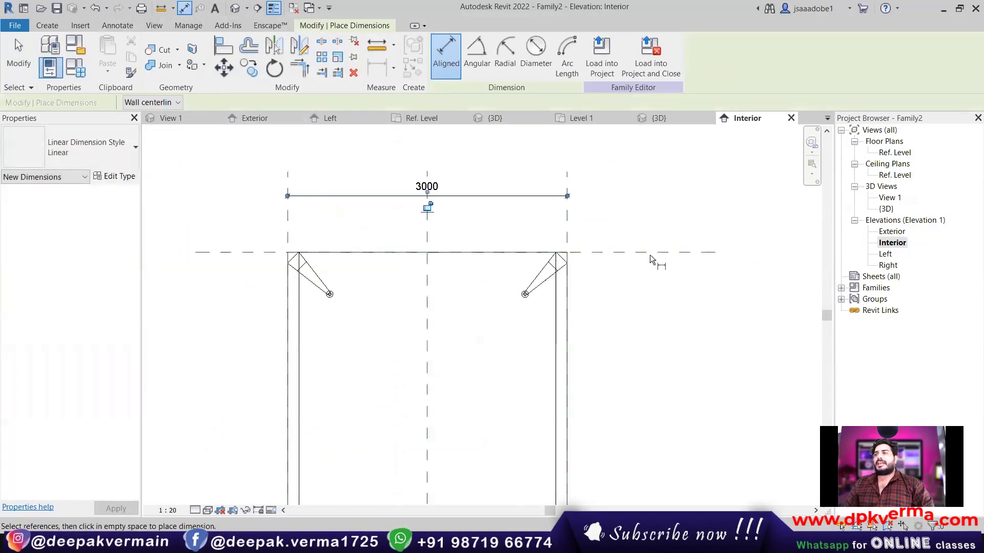
Add the 4000 height dimension between the top and bottom reference planes.
{"action": "left_click", "coordinate": [649, 254]}
{"action": "middle_click_drag", "start_coordinate": [629, 317], "coordinate": [549, 123]}
{"action": "scroll", "coordinate": [579, 366], "scroll_direction": "down", "scroll_amount": 1}
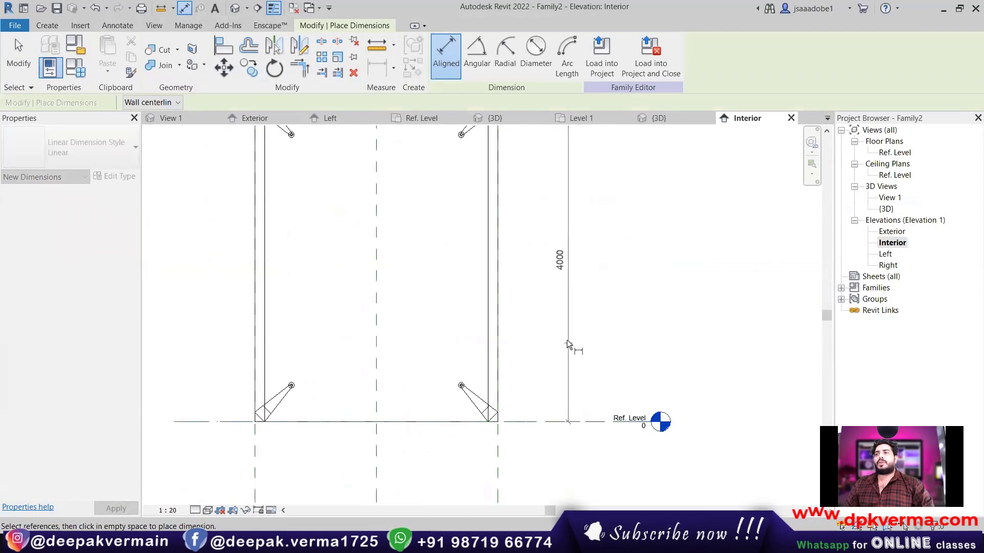
{"action": "scroll", "coordinate": [567, 340], "scroll_direction": "down", "scroll_amount": 1}
{"action": "left_click", "coordinate": [565, 315]}
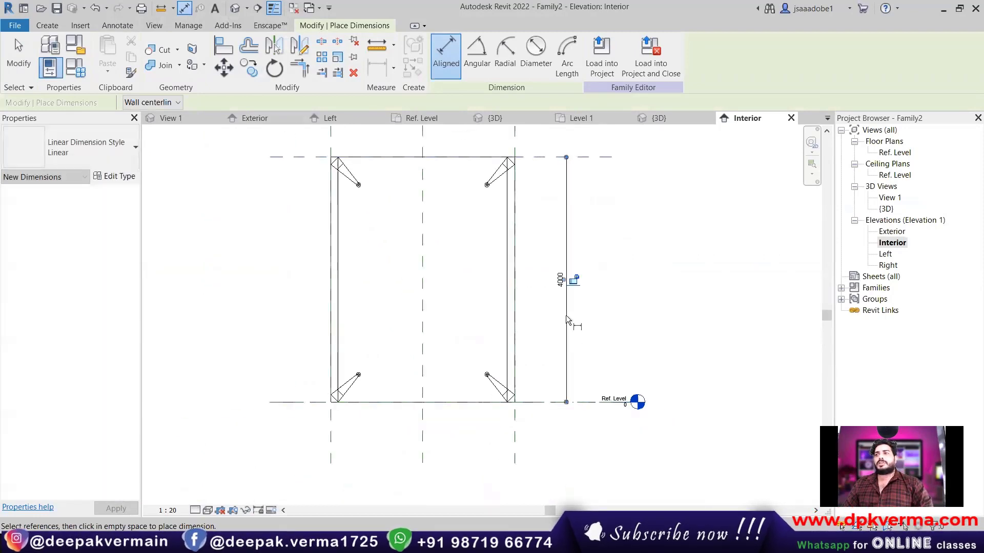
{"action": "middle_click_drag", "start_coordinate": [549, 281], "coordinate": [540, 322]}
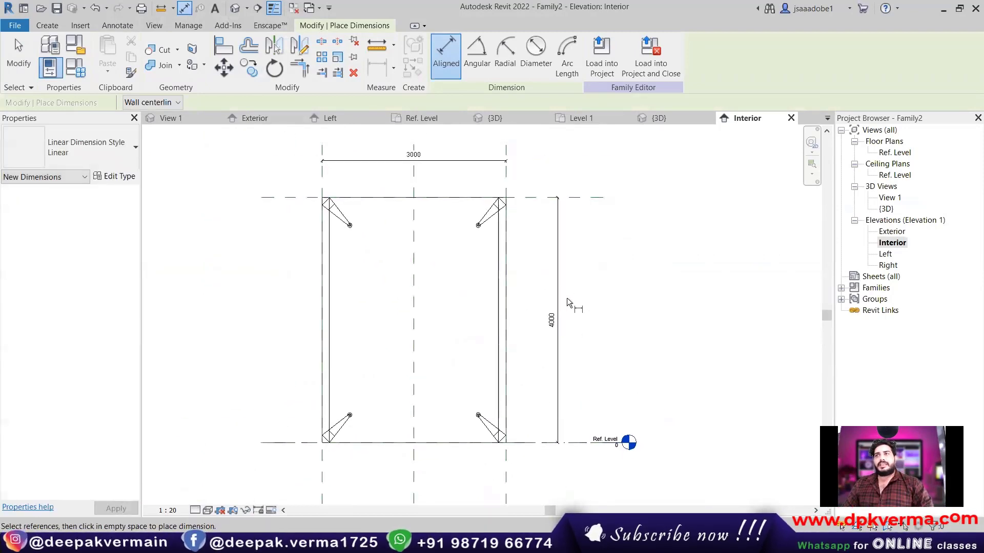
{"action": "left_click", "coordinate": [827, 118]}
Open the curtain wall's type properties from the project's 3D view.
{"action": "left_click", "coordinate": [866, 246]}
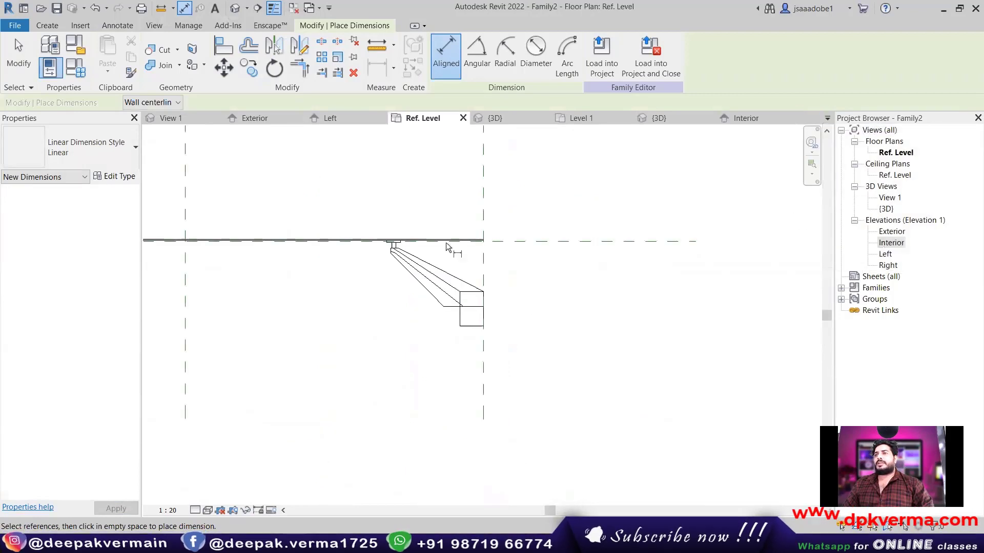
{"action": "left_click", "coordinate": [659, 119]}
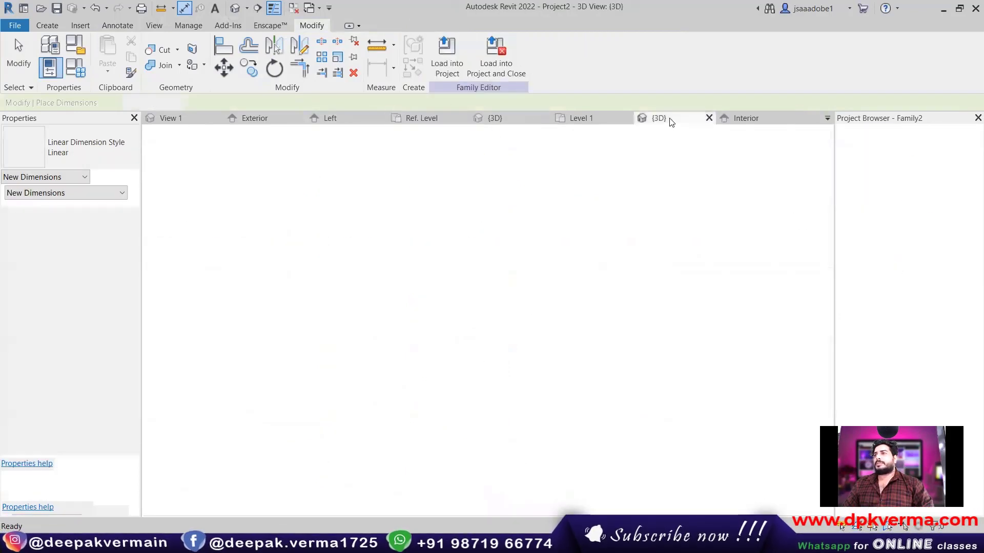
{"action": "left_click", "coordinate": [467, 259]}
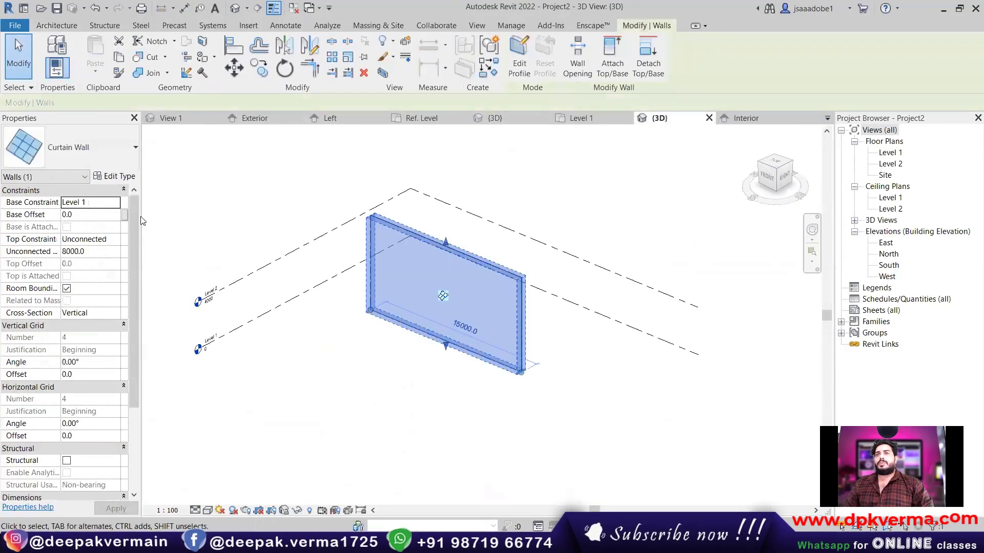
{"action": "left_click", "coordinate": [115, 176]}
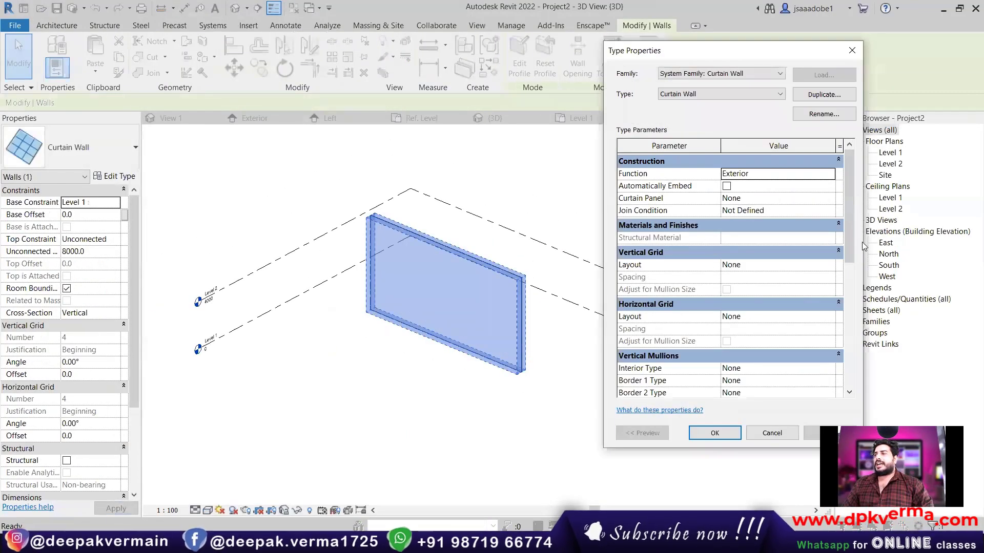
{"action": "scroll", "coordinate": [848, 247], "scroll_direction": "down", "scroll_amount": 1}
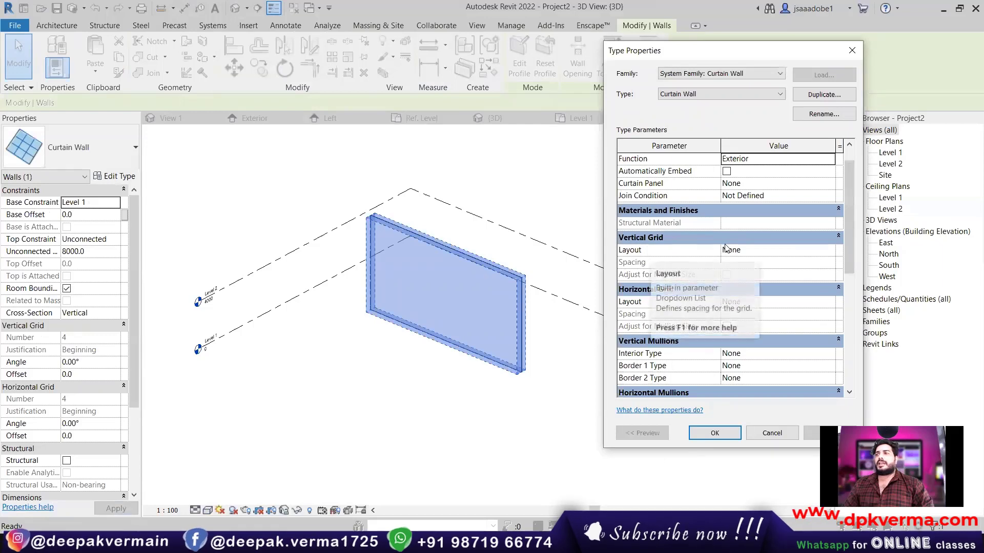
Set vertical and horizontal grid layouts to Fixed Distance, spacing 300 and 400.
{"action": "left_click", "coordinate": [833, 254]}
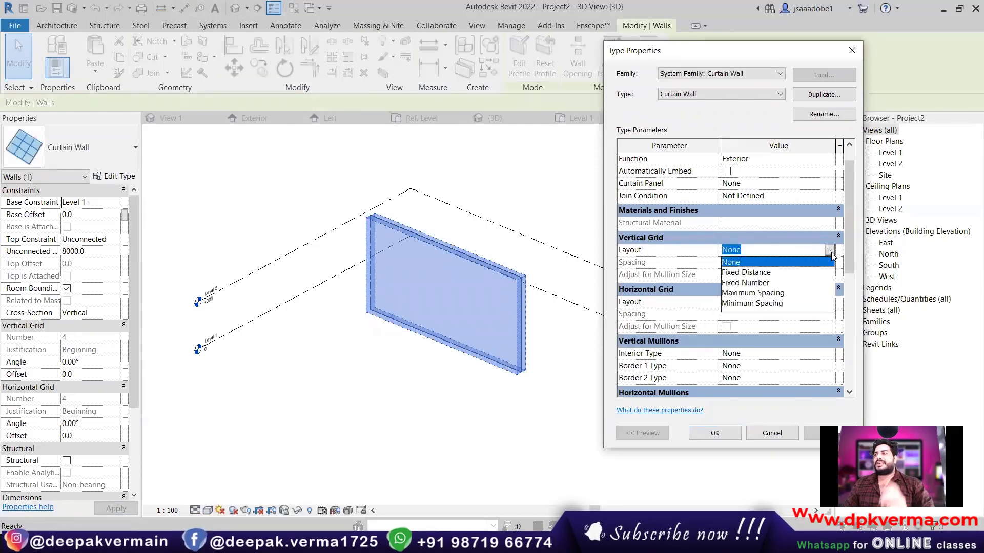
{"action": "left_click", "coordinate": [768, 294]}
{"action": "left_click", "coordinate": [756, 264]}
{"action": "type", "text": "300"}
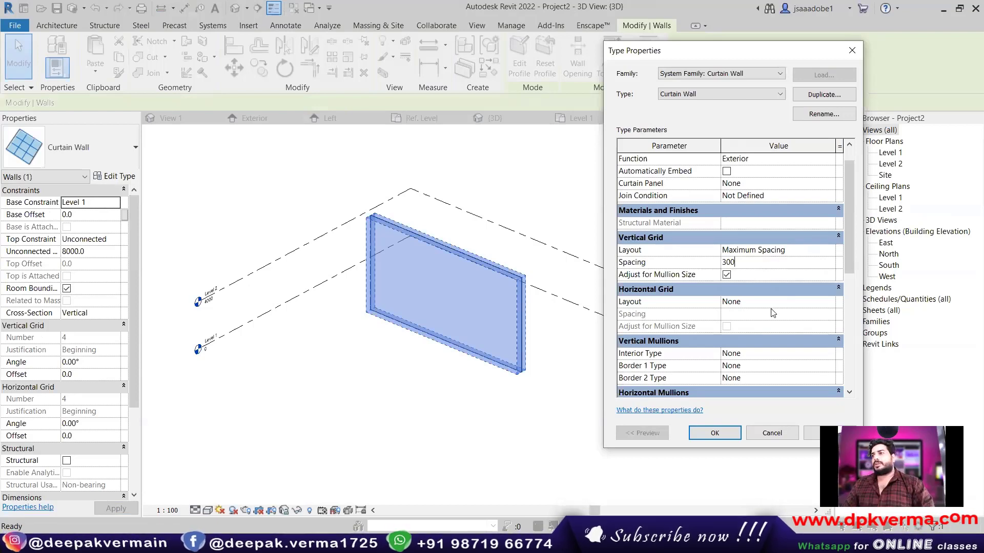
{"action": "left_click", "coordinate": [830, 304]}
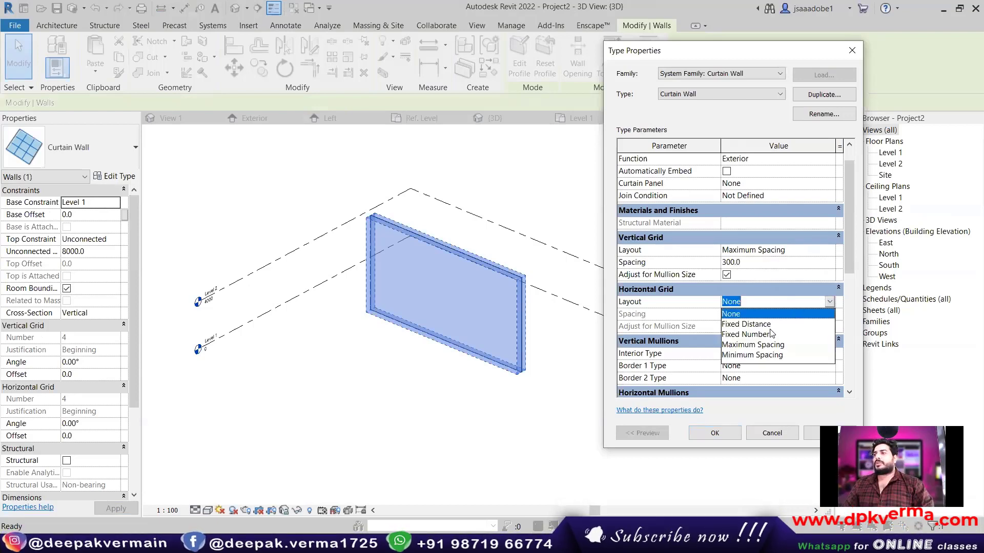
{"action": "left_click", "coordinate": [767, 346]}
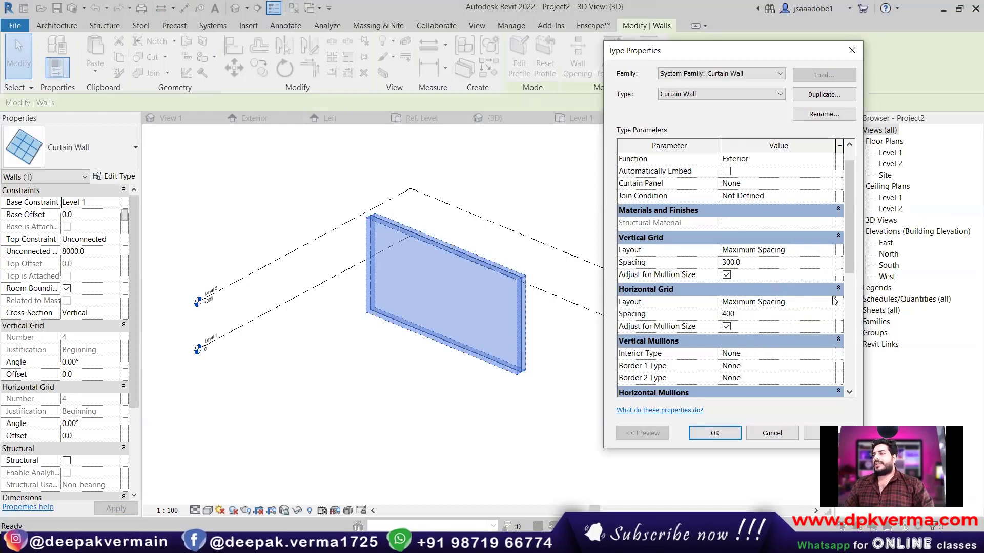
{"action": "left_click", "coordinate": [831, 304]}
{"action": "left_click", "coordinate": [755, 325]}
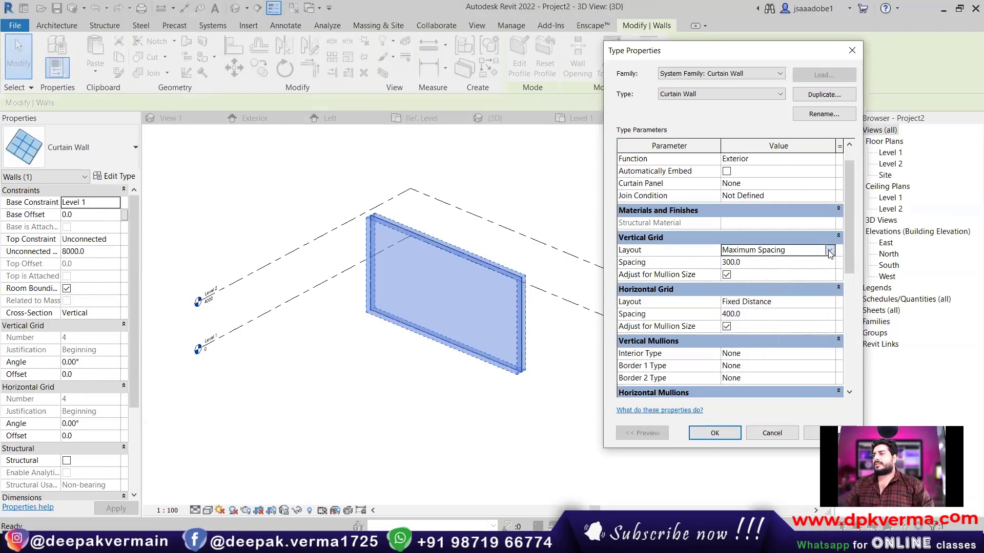
{"action": "left_click", "coordinate": [830, 251]}
{"action": "left_click", "coordinate": [762, 274]}
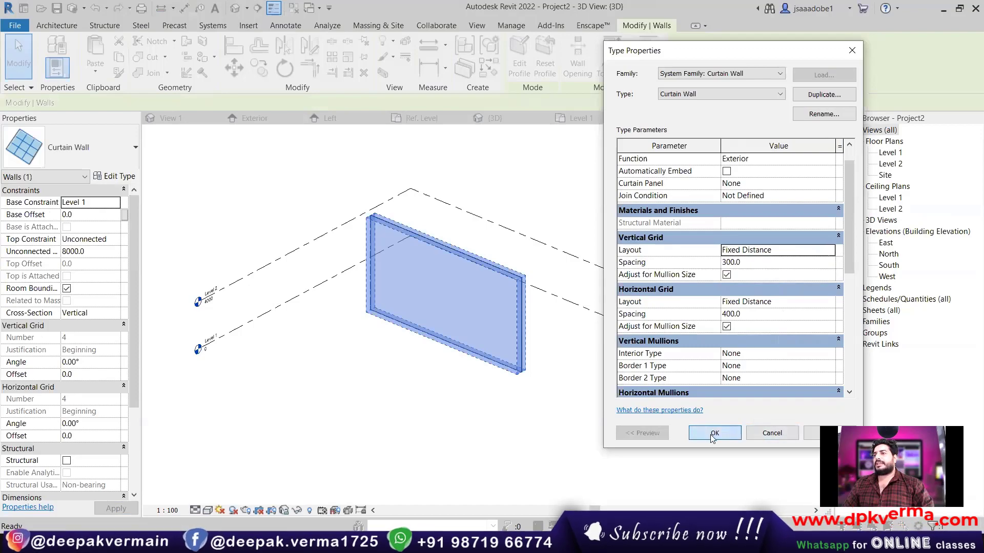
{"action": "left_click", "coordinate": [548, 400]}
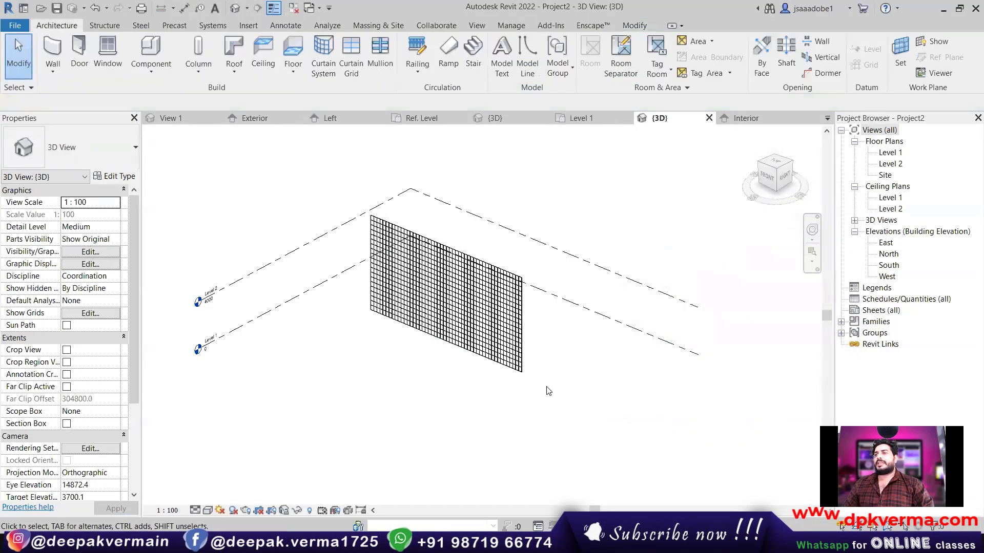
Change the curtain wall grid spacing to 3000 vertical and 4000 horizontal.
{"action": "scroll", "coordinate": [523, 334], "scroll_direction": "up", "scroll_amount": 2}
{"action": "scroll", "coordinate": [495, 333], "scroll_direction": "up", "scroll_amount": 2}
{"action": "scroll", "coordinate": [495, 318], "scroll_direction": "up", "scroll_amount": 2}
{"action": "scroll", "coordinate": [492, 283], "scroll_direction": "up", "scroll_amount": 1}
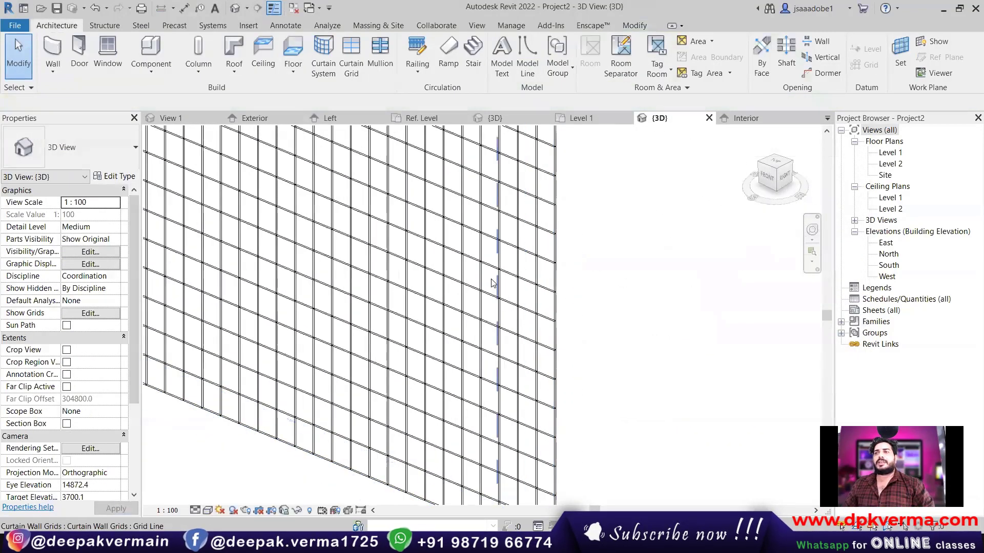
{"action": "scroll", "coordinate": [492, 282], "scroll_direction": "up", "scroll_amount": 2}
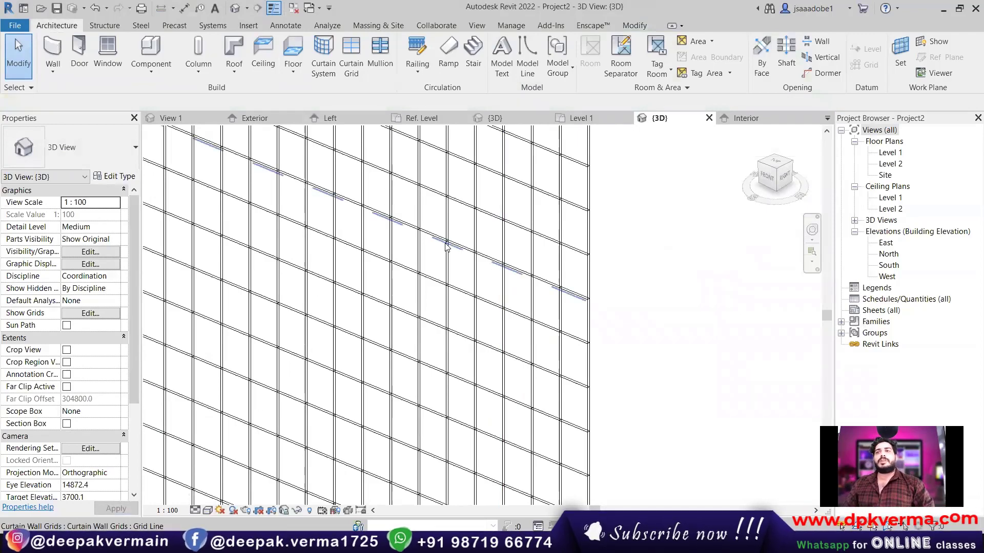
{"action": "scroll", "coordinate": [446, 247], "scroll_direction": "down", "scroll_amount": 3}
{"action": "scroll", "coordinate": [443, 256], "scroll_direction": "down", "scroll_amount": 1}
{"action": "left_click", "coordinate": [440, 262]}
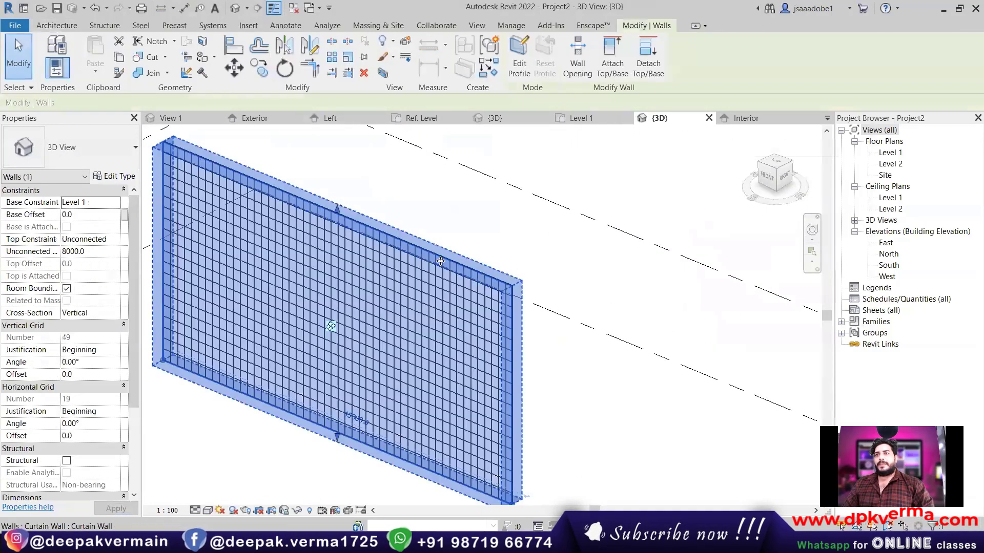
{"action": "left_click", "coordinate": [114, 176]}
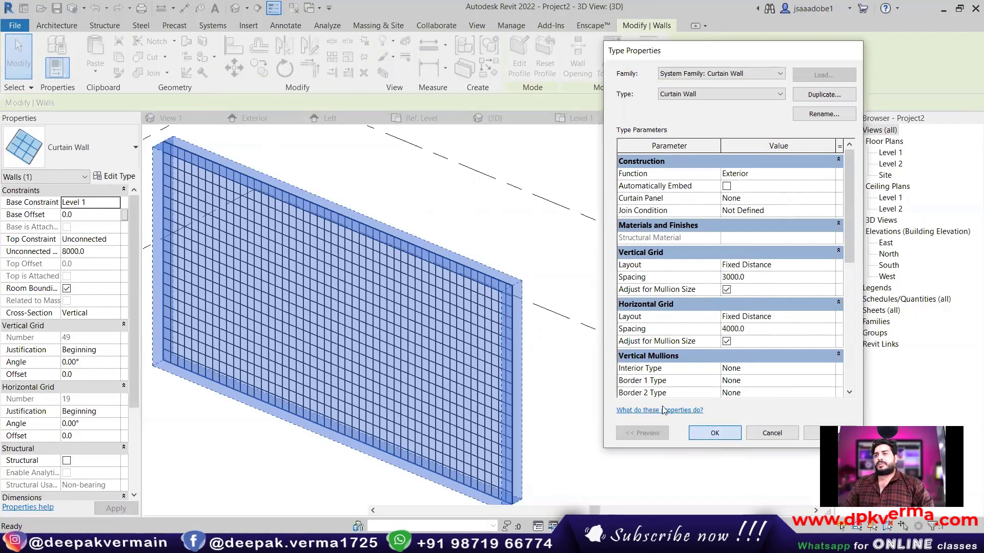
{"action": "left_click", "coordinate": [723, 433]}
{"action": "key", "text": "Escape"}
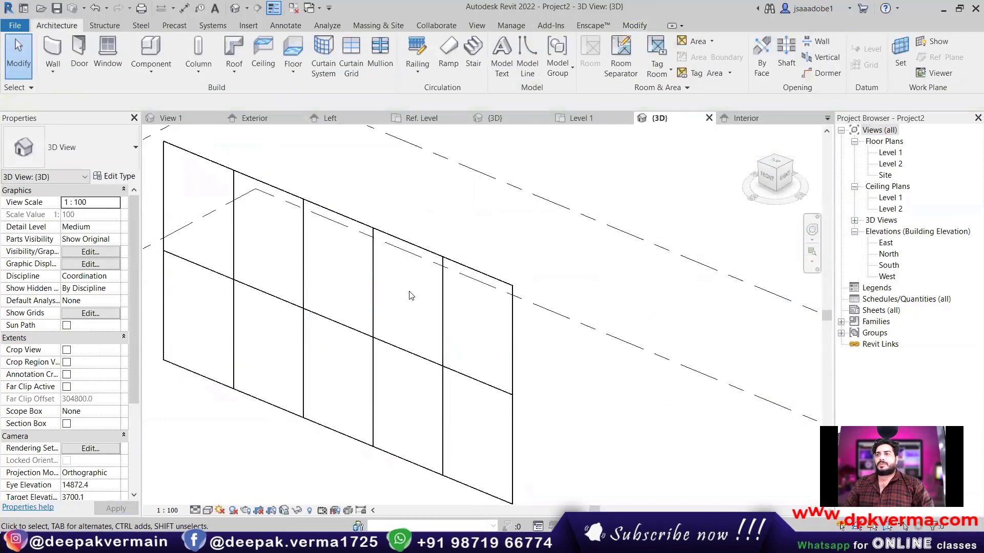
Orbit the 3D view and reopen the curtain wall's type properties.
{"action": "mouse_move", "coordinate": [410, 296]}
{"action": "middle_mouse_down", "text": "shift"}
{"action": "mouse_move", "coordinate": [432, 336]}
{"action": "mouse_move", "coordinate": [520, 294]}
{"action": "mouse_move", "coordinate": [411, 285]}
{"action": "mouse_move", "coordinate": [405, 309]}
{"action": "mouse_move", "coordinate": [439, 268]}
{"action": "mouse_move", "coordinate": [353, 197]}
{"action": "middle_mouse_up", "text": "shift"}
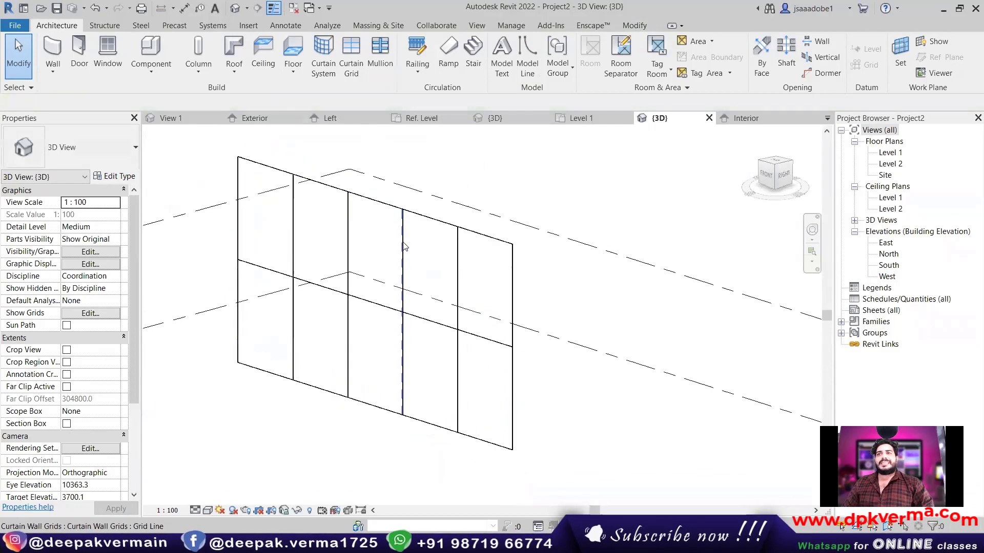
{"action": "left_click", "coordinate": [354, 197]}
{"action": "left_click", "coordinate": [115, 178]}
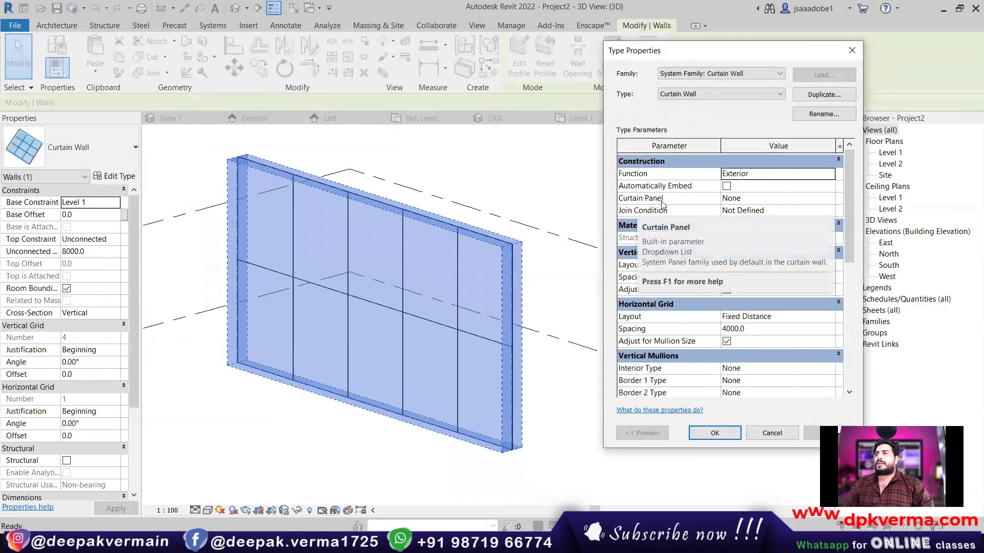
Browse the curtain panel type list, then cancel the type property changes.
{"action": "left_click", "coordinate": [830, 199]}
{"action": "left_click_drag", "start_coordinate": [912, 220], "coordinate": [920, 261]}
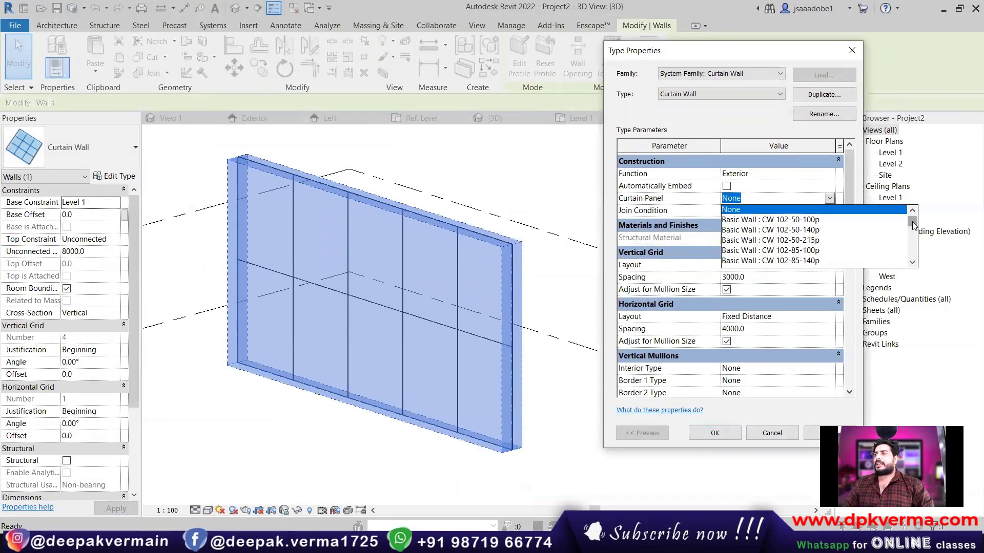
{"action": "scroll", "coordinate": [792, 251], "scroll_direction": "up", "scroll_amount": 1}
{"action": "scroll", "coordinate": [776, 241], "scroll_direction": "up", "scroll_amount": 1}
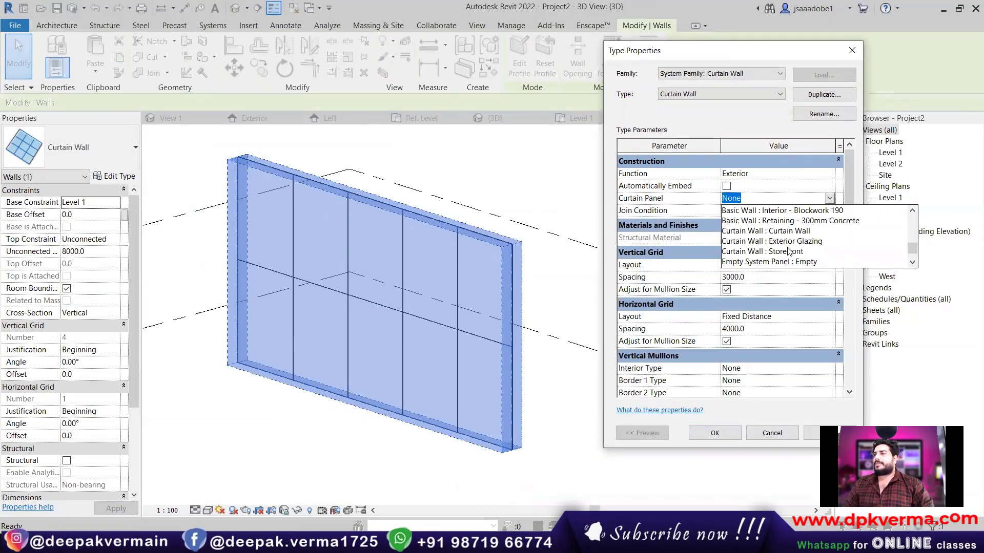
{"action": "scroll", "coordinate": [758, 231], "scroll_direction": "up", "scroll_amount": 1}
{"action": "left_click", "coordinate": [779, 437]}
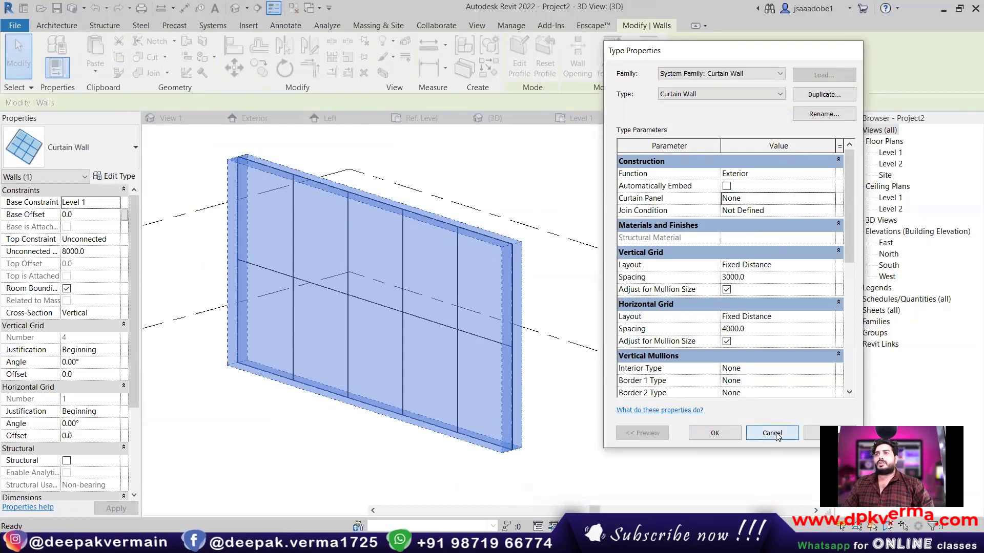
{"action": "left_click", "coordinate": [779, 436]}
Load the Family2 panel family into Project2 and return to the project's 3D view.
{"action": "left_click", "coordinate": [585, 118]}
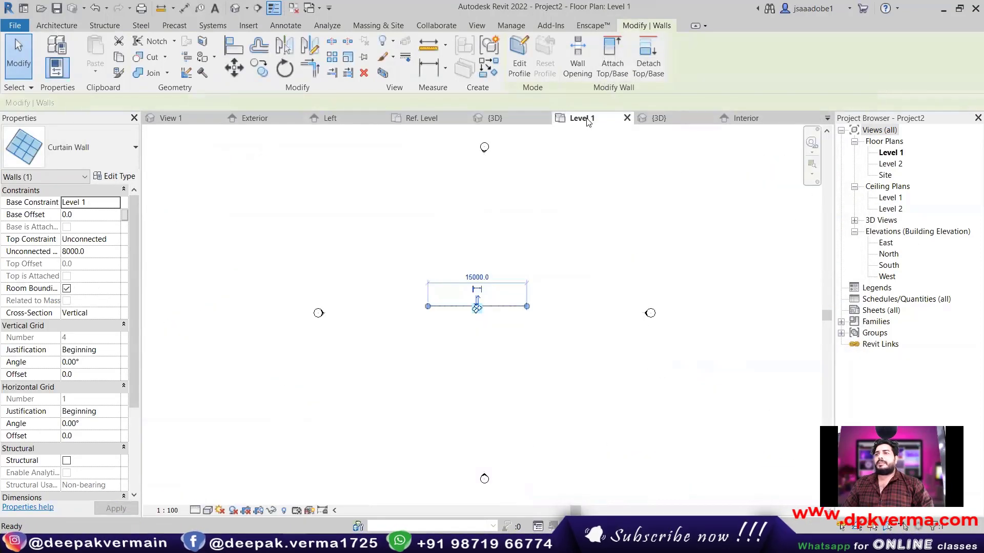
{"action": "left_click", "coordinate": [496, 118]}
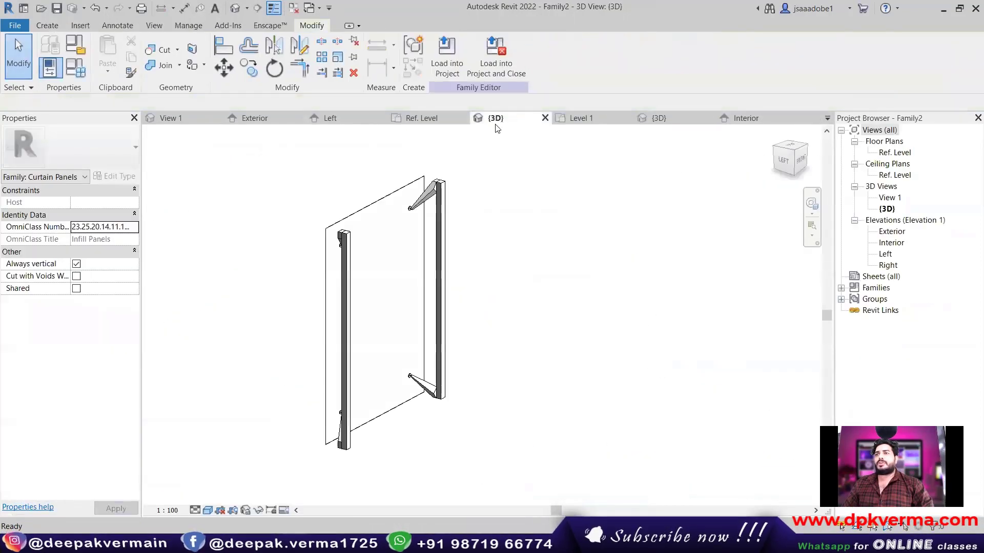
{"action": "left_click", "coordinate": [446, 51]}
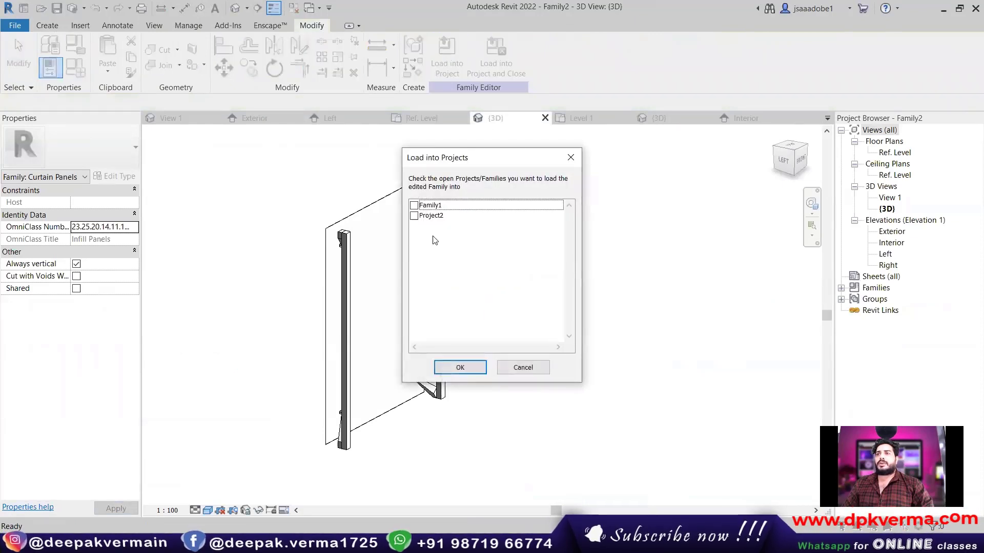
{"action": "left_click", "coordinate": [414, 215]}
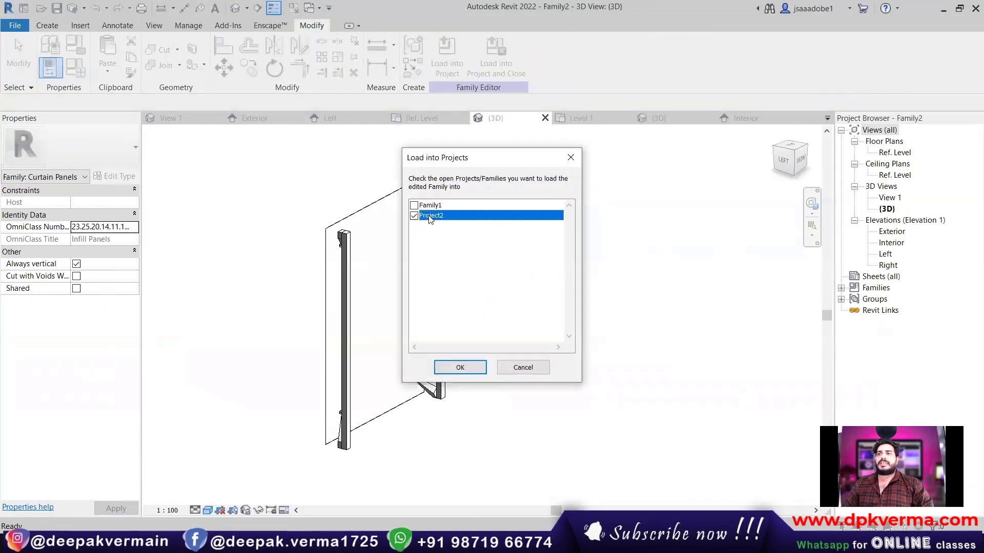
{"action": "left_click", "coordinate": [464, 367]}
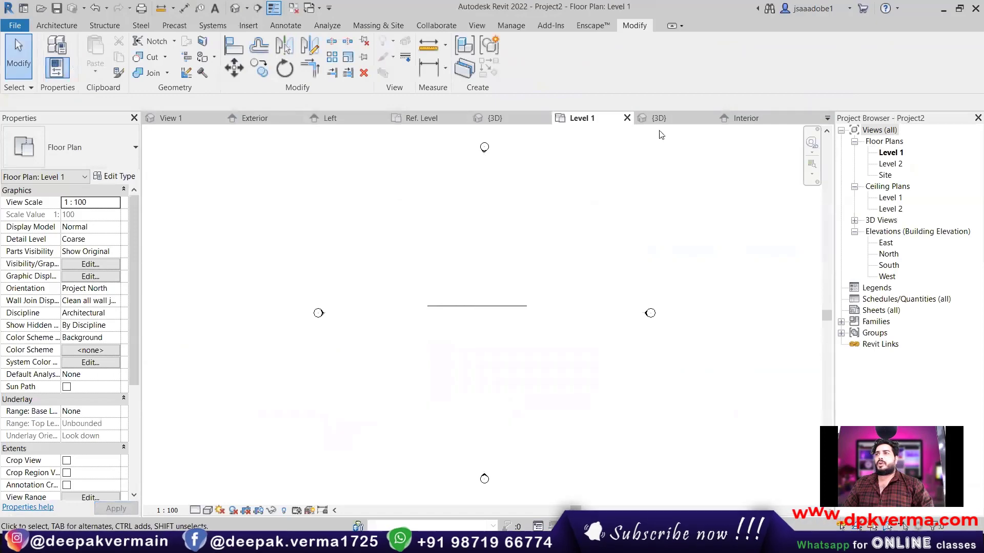
{"action": "left_click", "coordinate": [661, 119]}
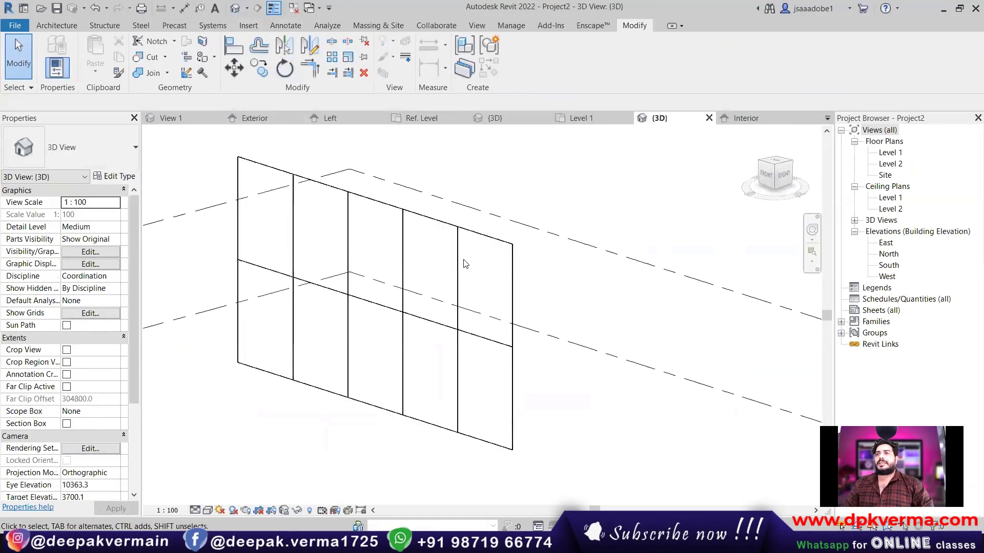
Set the curtain wall type's Curtain Panel to Family2 : Family2 and deselect the wall.
{"action": "left_click", "coordinate": [455, 232]}
{"action": "left_click", "coordinate": [115, 176]}
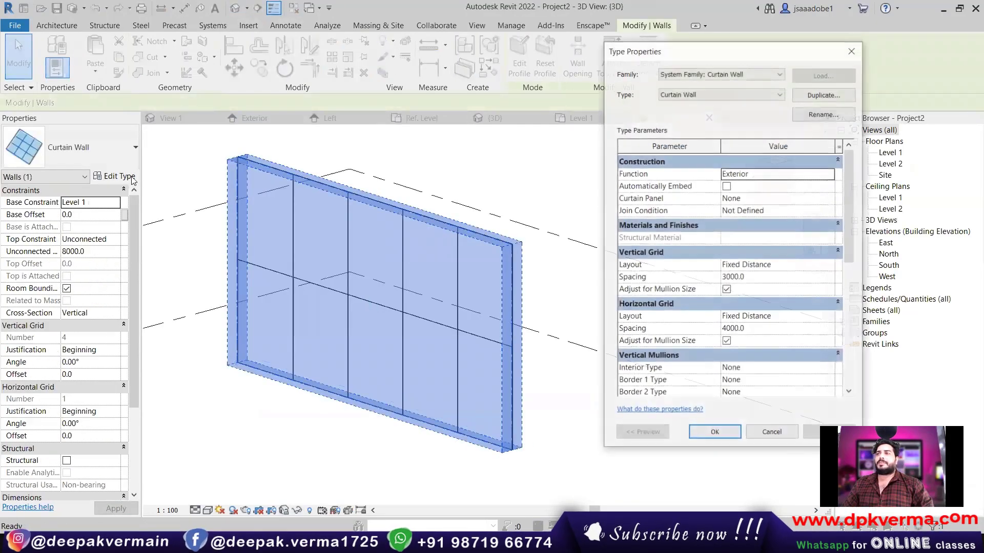
{"action": "left_click", "coordinate": [769, 198]}
{"action": "left_click", "coordinate": [830, 199]}
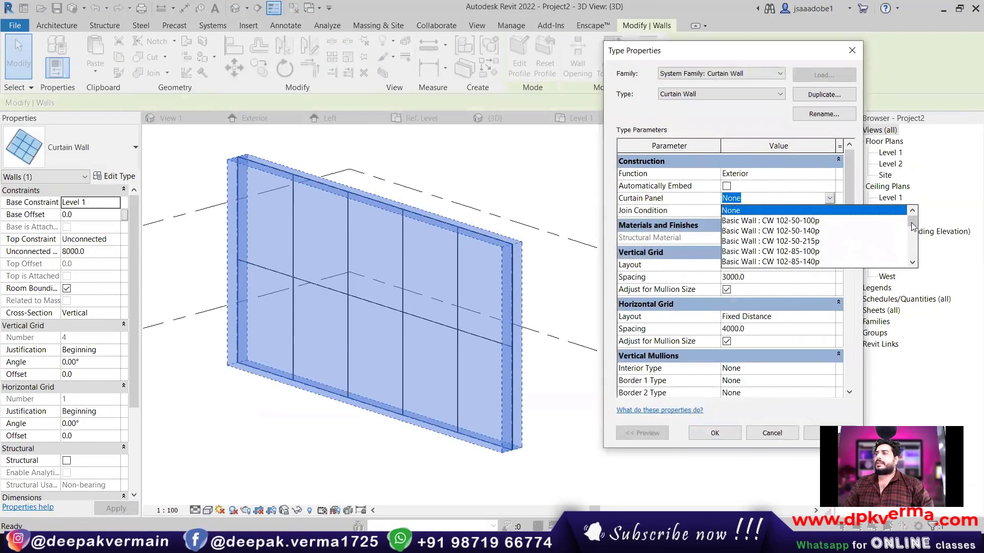
{"action": "left_click_drag", "start_coordinate": [912, 231], "coordinate": [918, 270]}
{"action": "left_click", "coordinate": [750, 231]}
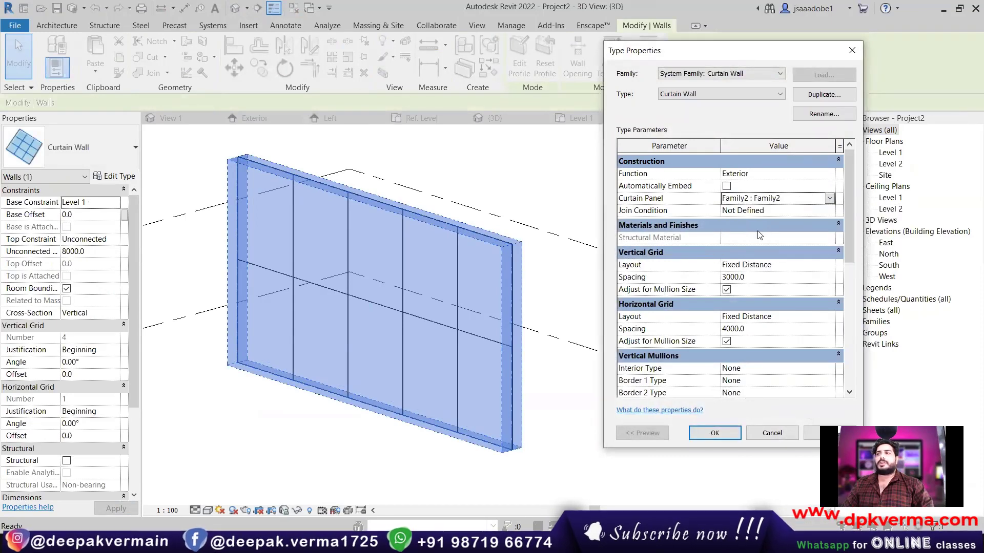
{"action": "left_click", "coordinate": [715, 433]}
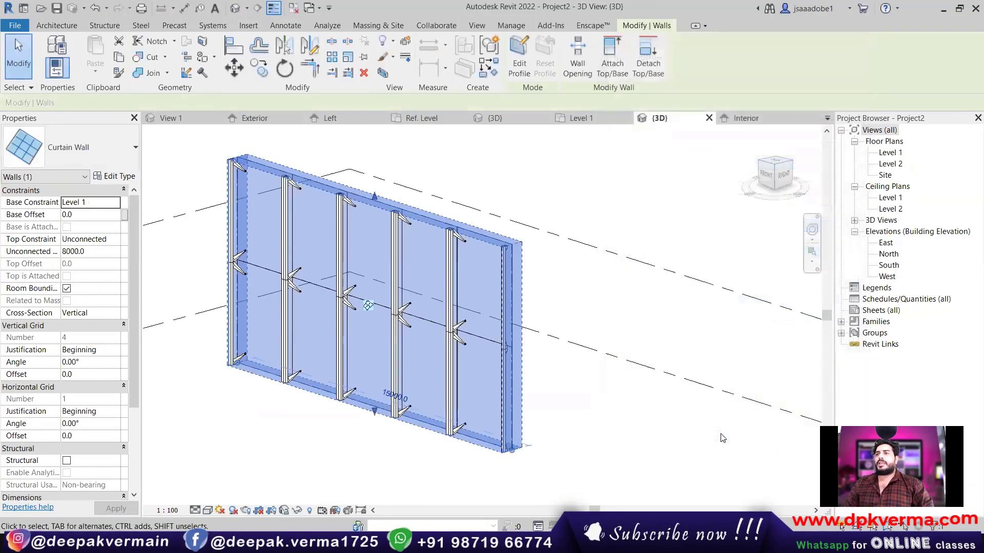
{"action": "left_click", "coordinate": [586, 328]}
{"action": "left_click", "coordinate": [207, 510]}
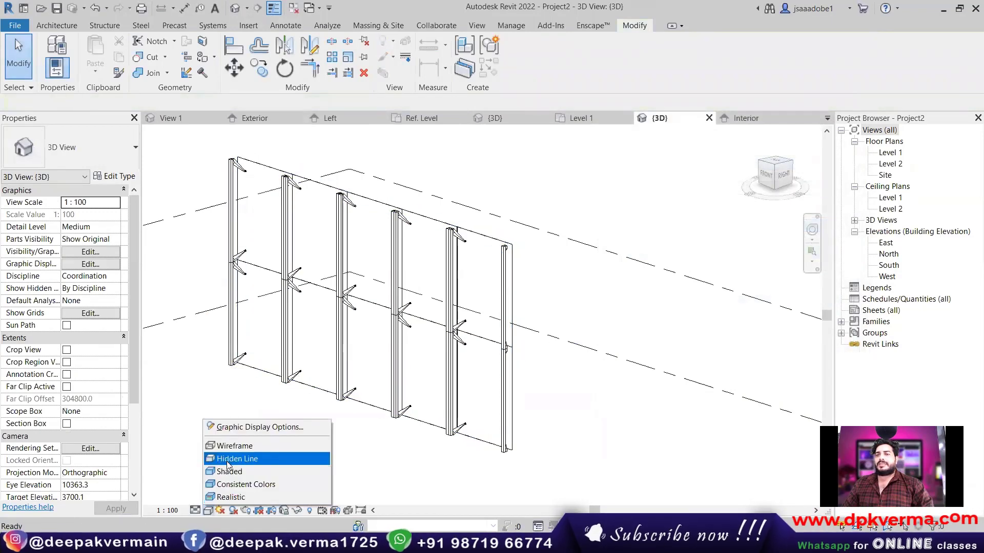
Set the 3D view's visual style to Shaded and orbit toward the curtain wall.
{"action": "left_click", "coordinate": [238, 470]}
{"action": "mouse_move", "coordinate": [283, 408]}
{"action": "middle_mouse_down", "text": "shift"}
{"action": "mouse_move", "coordinate": [435, 300]}
{"action": "mouse_move", "coordinate": [248, 292]}
{"action": "middle_mouse_up", "text": "shift"}
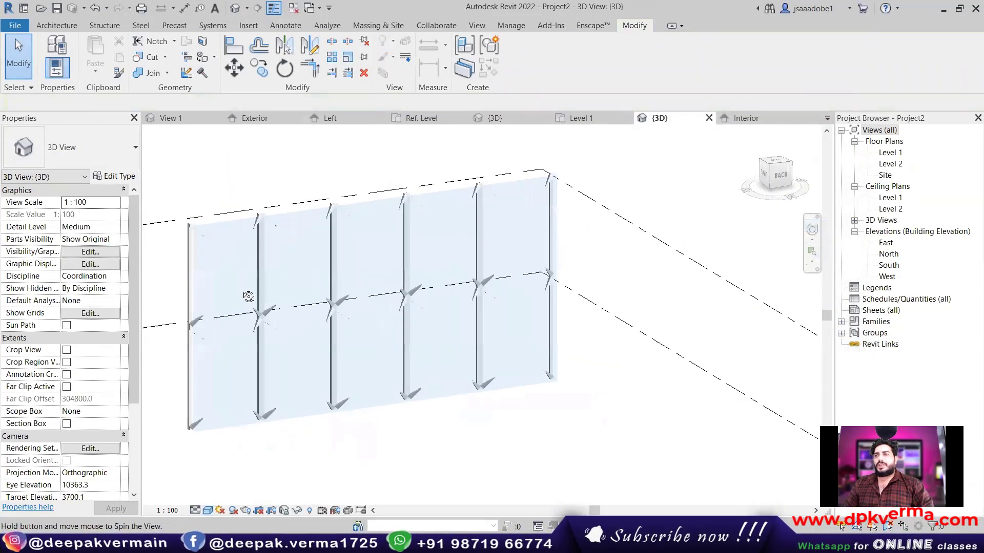
{"action": "scroll", "coordinate": [387, 284], "scroll_direction": "up", "scroll_amount": 2}
{"action": "scroll", "coordinate": [387, 283], "scroll_direction": "up", "scroll_amount": 3}
{"action": "scroll", "coordinate": [387, 284], "scroll_direction": "up", "scroll_amount": 3}
{"action": "scroll", "coordinate": [388, 284], "scroll_direction": "down", "scroll_amount": 2}
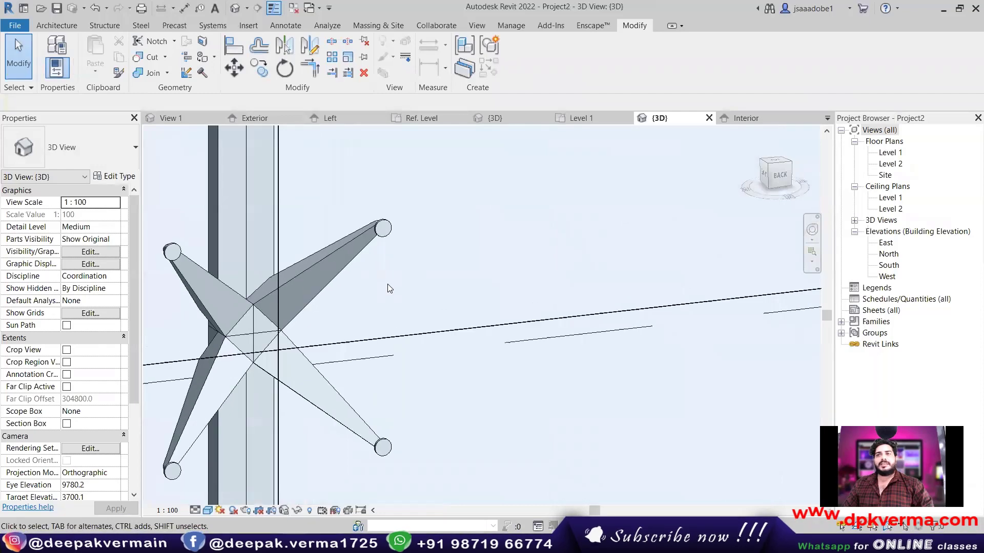
{"action": "scroll", "coordinate": [390, 287], "scroll_direction": "down", "scroll_amount": 3}
Rotate around the curtain wall and zoom in on the spider fittings at the mullions.
{"action": "mouse_move", "coordinate": [395, 299]}
{"action": "middle_mouse_down", "text": "shift"}
{"action": "mouse_move", "coordinate": [439, 359]}
{"action": "mouse_move", "coordinate": [468, 326]}
{"action": "mouse_move", "coordinate": [538, 330]}
{"action": "mouse_move", "coordinate": [291, 316]}
{"action": "middle_mouse_up", "text": "shift"}
{"action": "scroll", "coordinate": [442, 356], "scroll_direction": "down", "scroll_amount": 2}
{"action": "scroll", "coordinate": [446, 357], "scroll_direction": "down", "scroll_amount": 2}
{"action": "scroll", "coordinate": [583, 332], "scroll_direction": "up", "scroll_amount": 2}
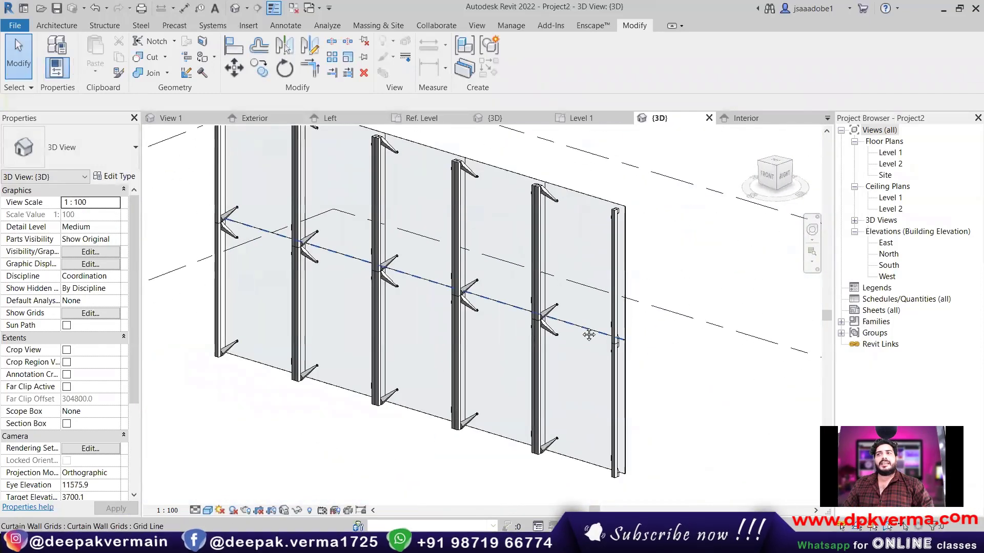
{"action": "scroll", "coordinate": [290, 313], "scroll_direction": "up", "scroll_amount": 4}
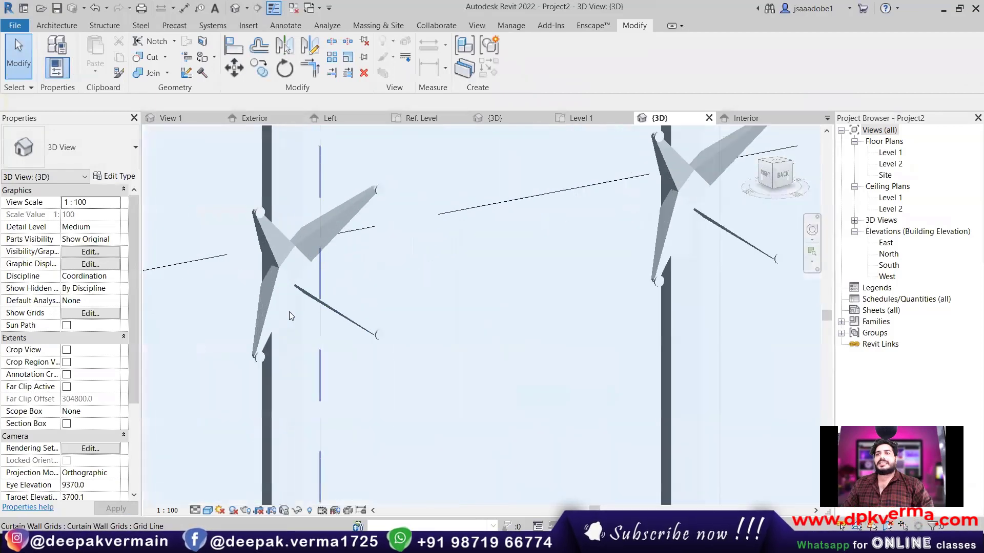
{"action": "scroll", "coordinate": [274, 250], "scroll_direction": "up", "scroll_amount": 3}
{"action": "scroll", "coordinate": [279, 210], "scroll_direction": "up", "scroll_amount": 2}
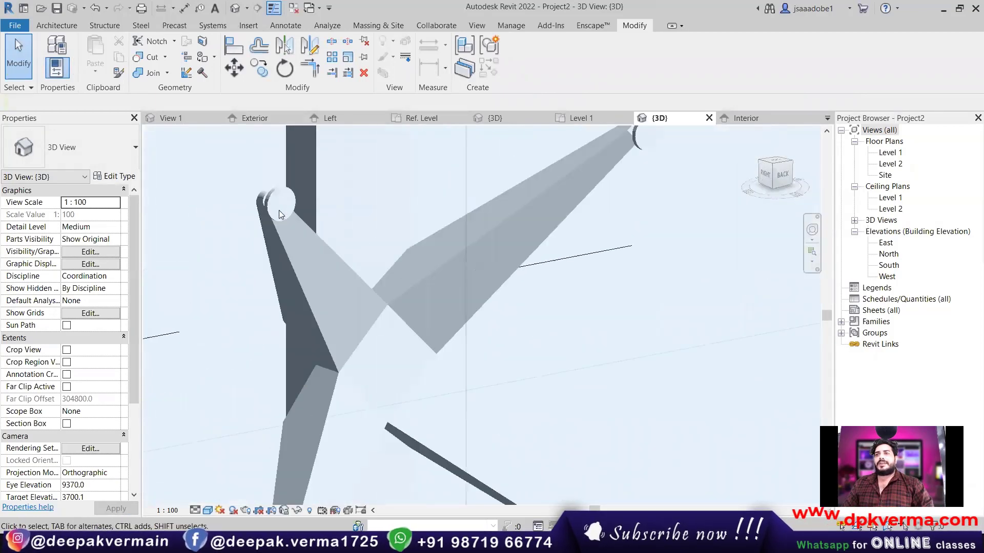
{"action": "scroll", "coordinate": [281, 205], "scroll_direction": "up", "scroll_amount": 2}
Pan along the mullions and orbit to view the wall side-on.
{"action": "scroll", "coordinate": [281, 205], "scroll_direction": "down", "scroll_amount": 2}
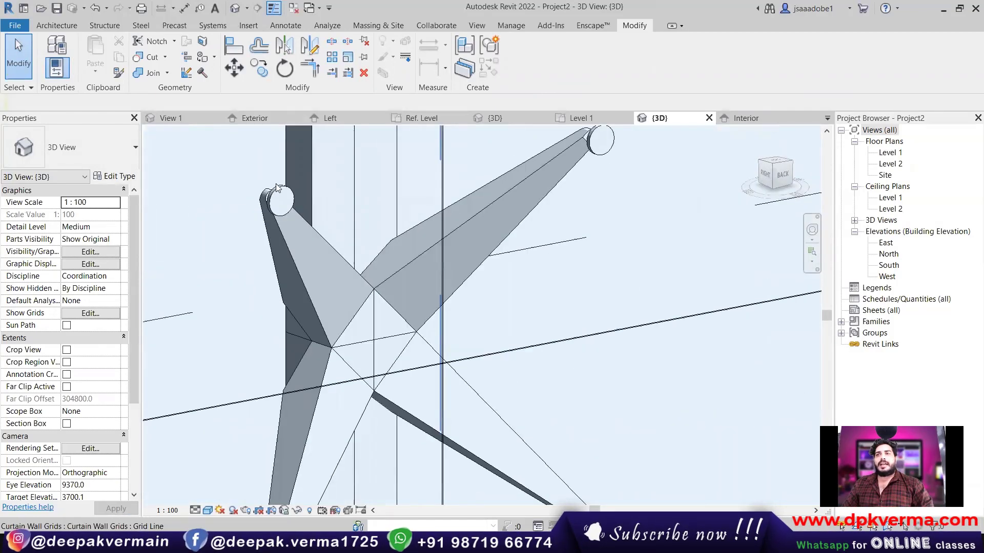
{"action": "scroll", "coordinate": [274, 184], "scroll_direction": "down", "scroll_amount": 2}
{"action": "scroll", "coordinate": [307, 287], "scroll_direction": "down", "scroll_amount": 2}
{"action": "middle_click_drag", "start_coordinate": [325, 341], "coordinate": [301, 338]}
{"action": "scroll", "coordinate": [307, 323], "scroll_direction": "down", "scroll_amount": 2}
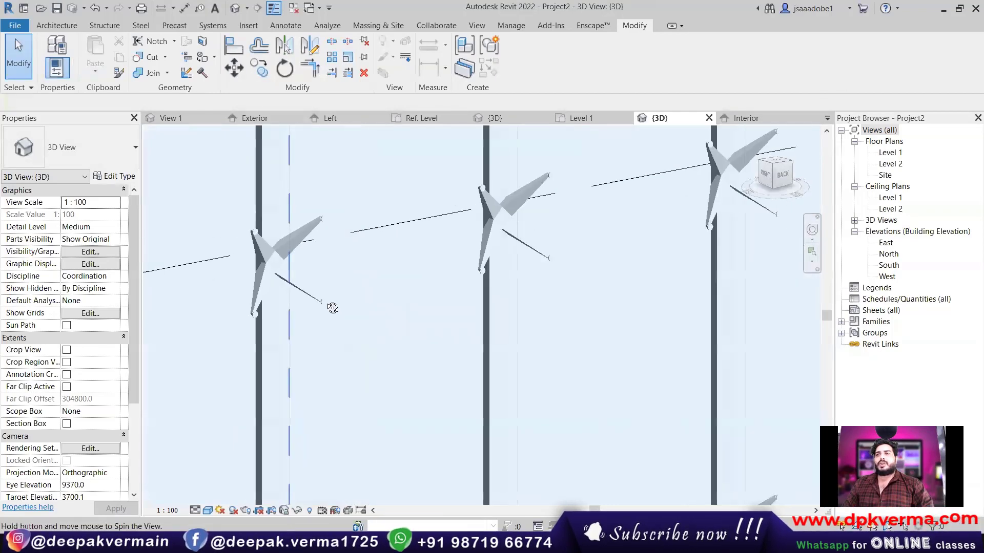
{"action": "mouse_move", "coordinate": [332, 307]}
{"action": "middle_mouse_down", "text": "shift"}
{"action": "mouse_move", "coordinate": [422, 307]}
{"action": "mouse_move", "coordinate": [473, 262]}
{"action": "mouse_move", "coordinate": [399, 296]}
{"action": "middle_mouse_up", "text": "shift"}
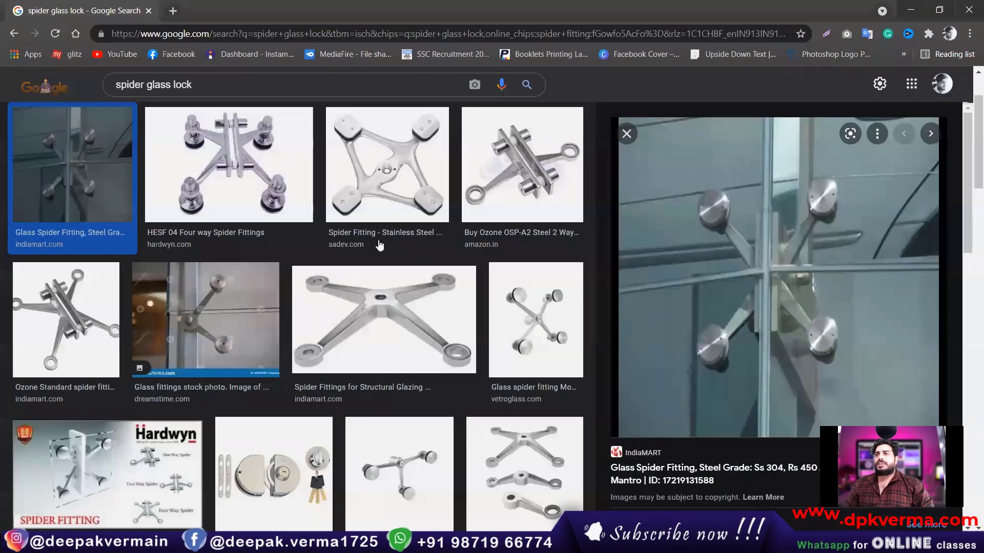
Preview the HESF 04, structural glazing and Hardwyn spider fitting photos, then orbit out in Revit.
{"action": "left_click", "coordinate": [197, 192]}
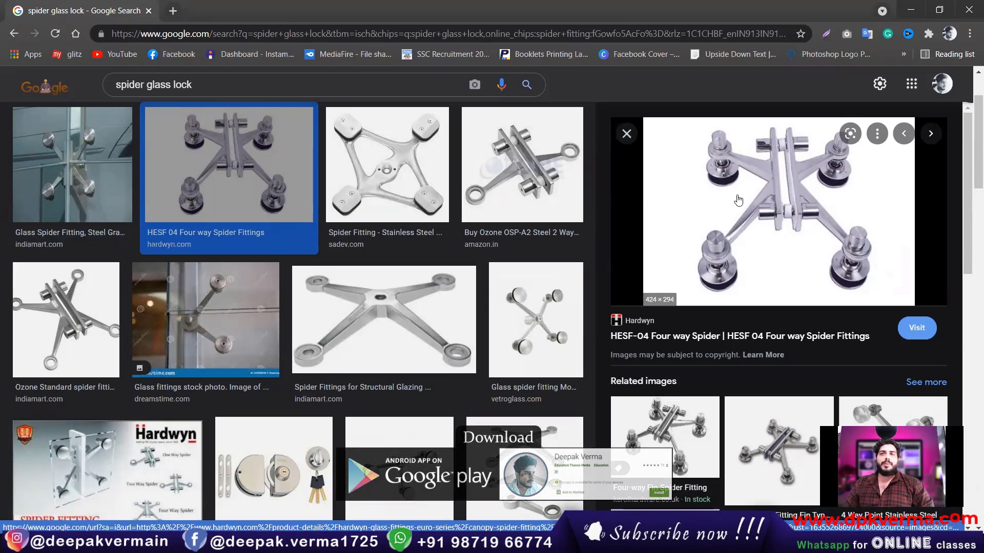
{"action": "left_click", "coordinate": [352, 297]}
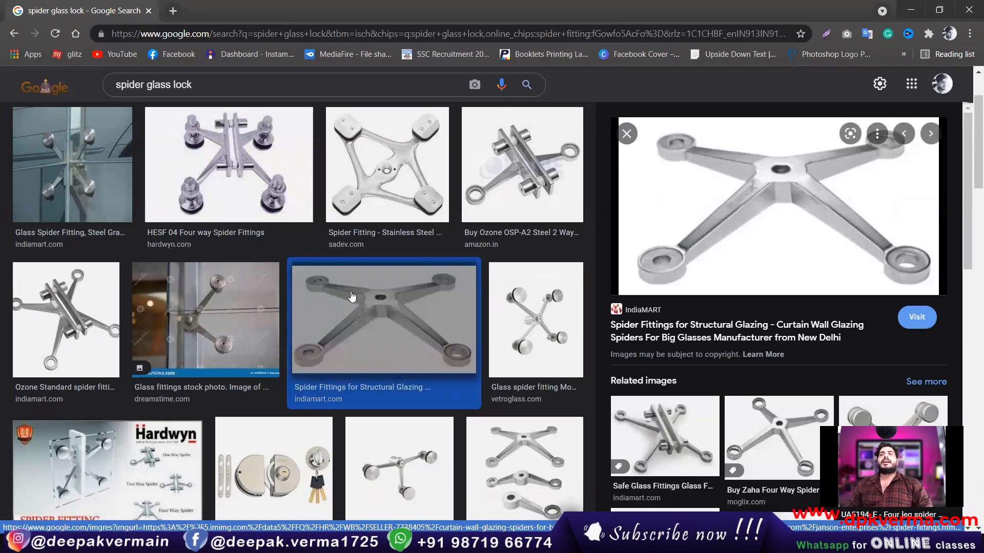
{"action": "scroll", "coordinate": [352, 297], "scroll_direction": "down", "scroll_amount": 5}
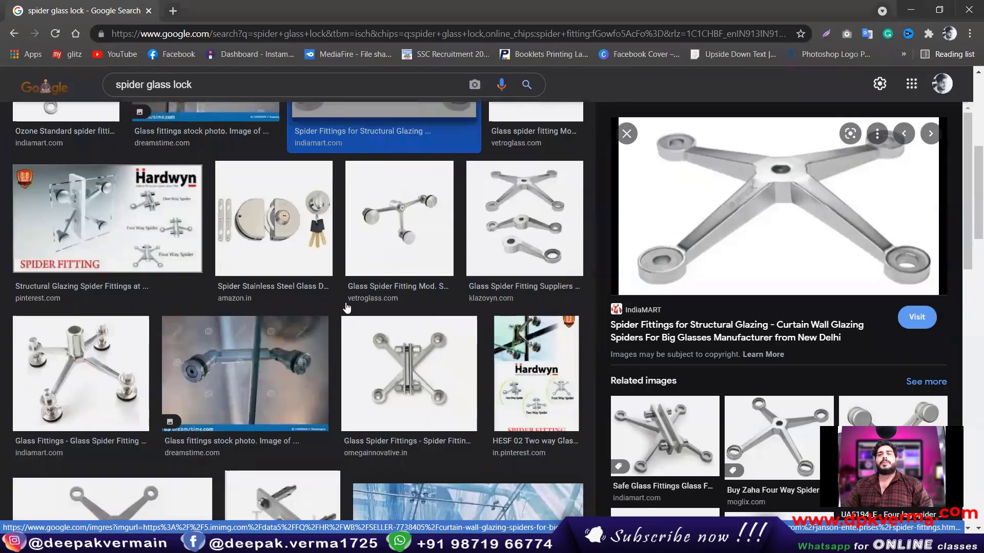
{"action": "left_click", "coordinate": [136, 253]}
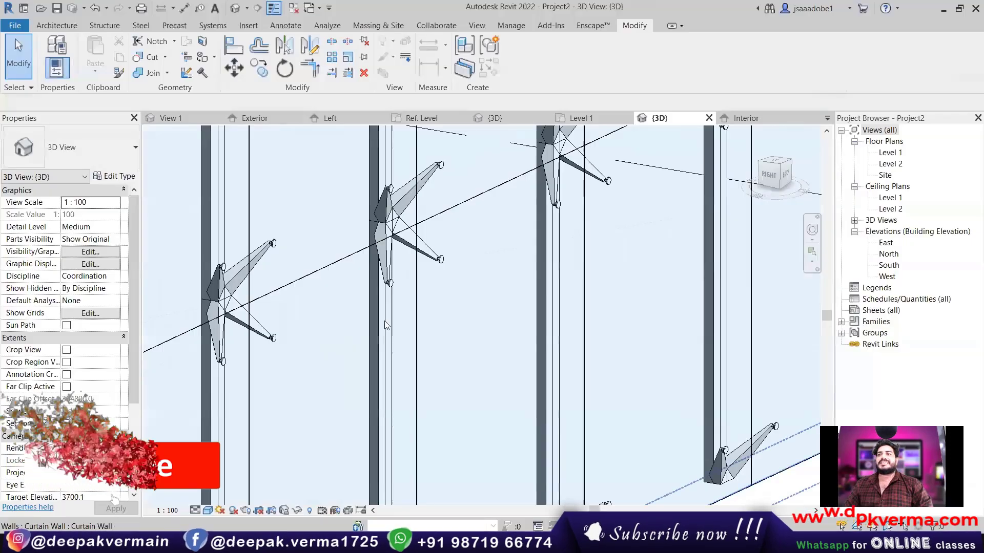
{"action": "scroll", "coordinate": [386, 325], "scroll_direction": "down", "scroll_amount": 5}
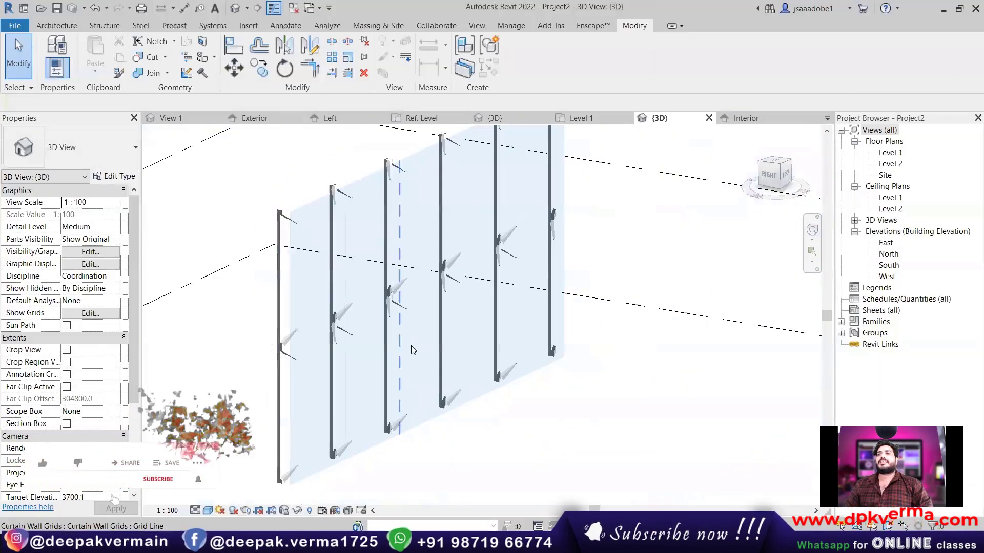
{"action": "middle_click_drag", "start_coordinate": [386, 326], "coordinate": [436, 221], "text": "shift"}
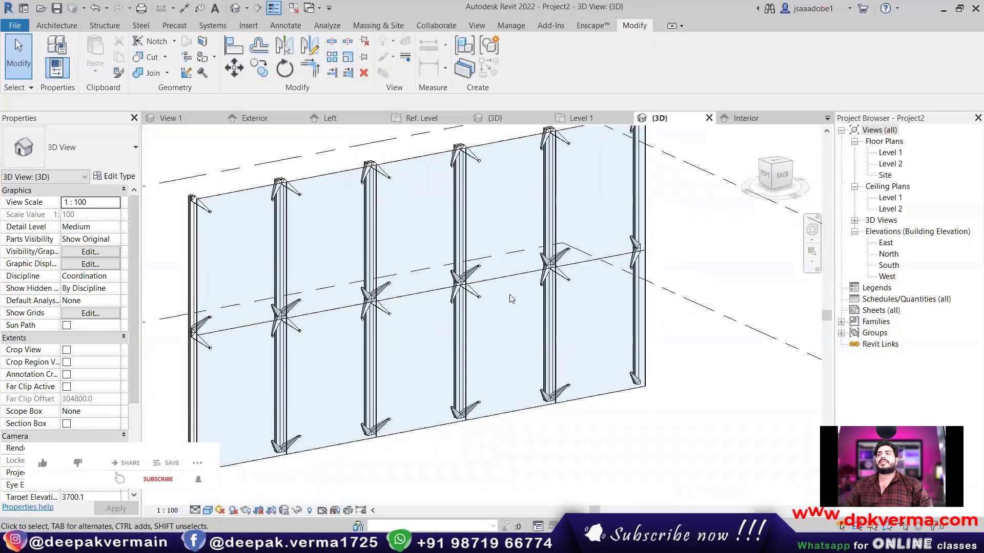